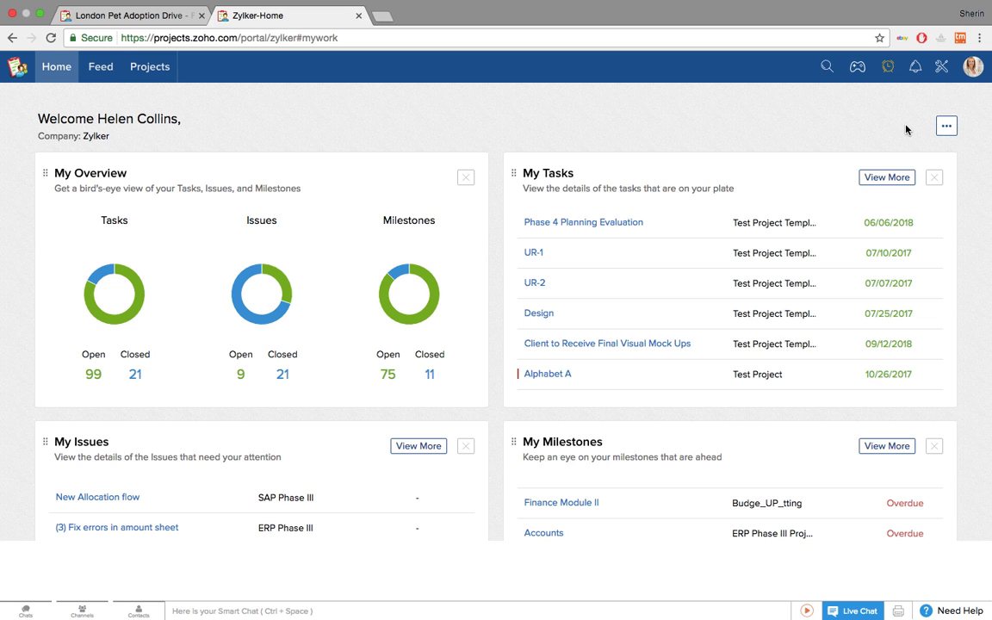
- Examine the home page widgets from My Overview down to My Calendar - Events
scroll(906, 130, down, 4)
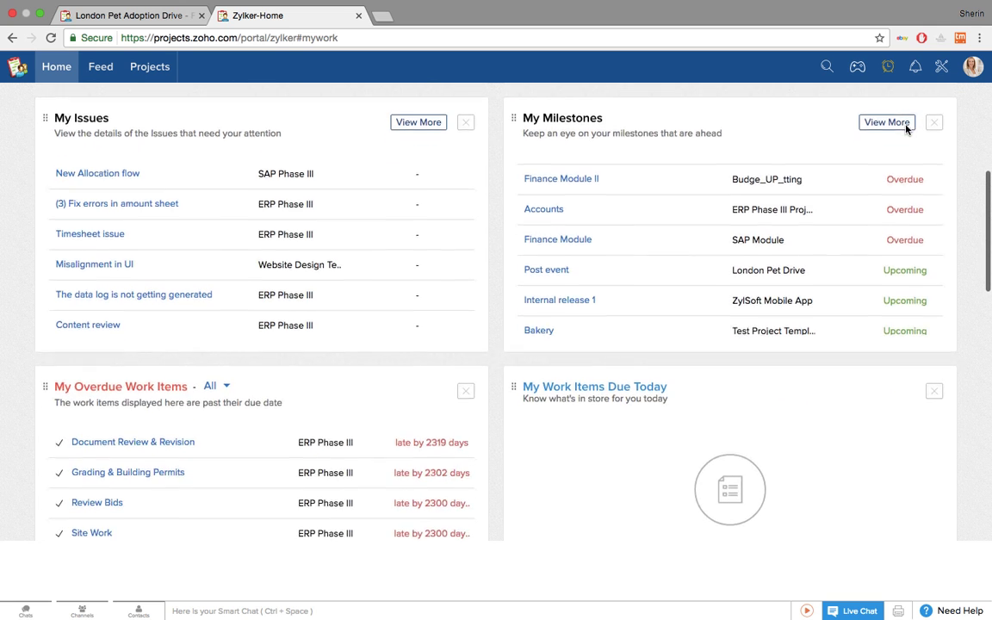
scroll(907, 129, down, 5)
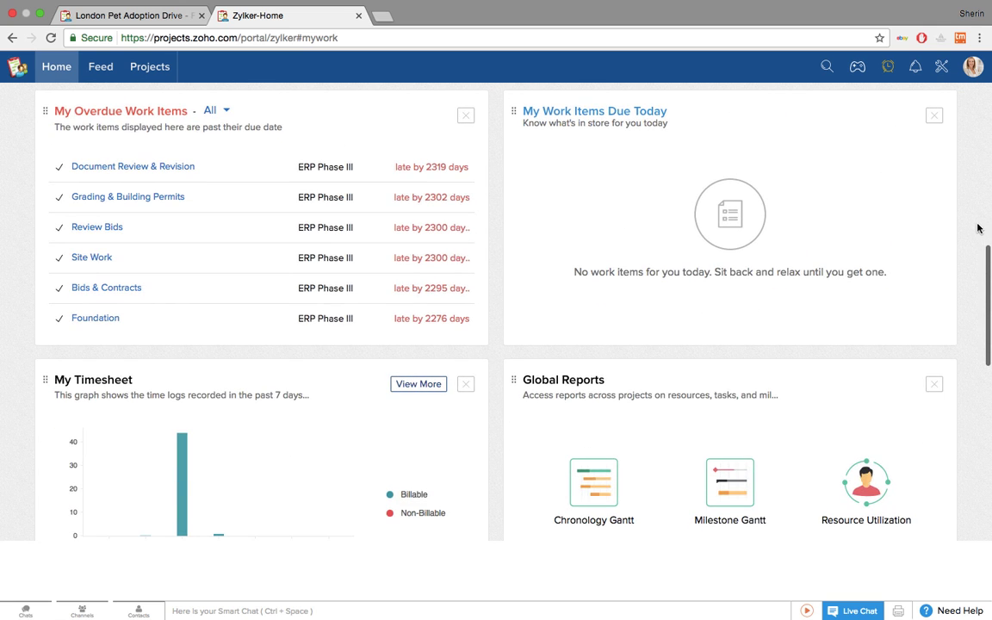
scroll(979, 229, down, 3)
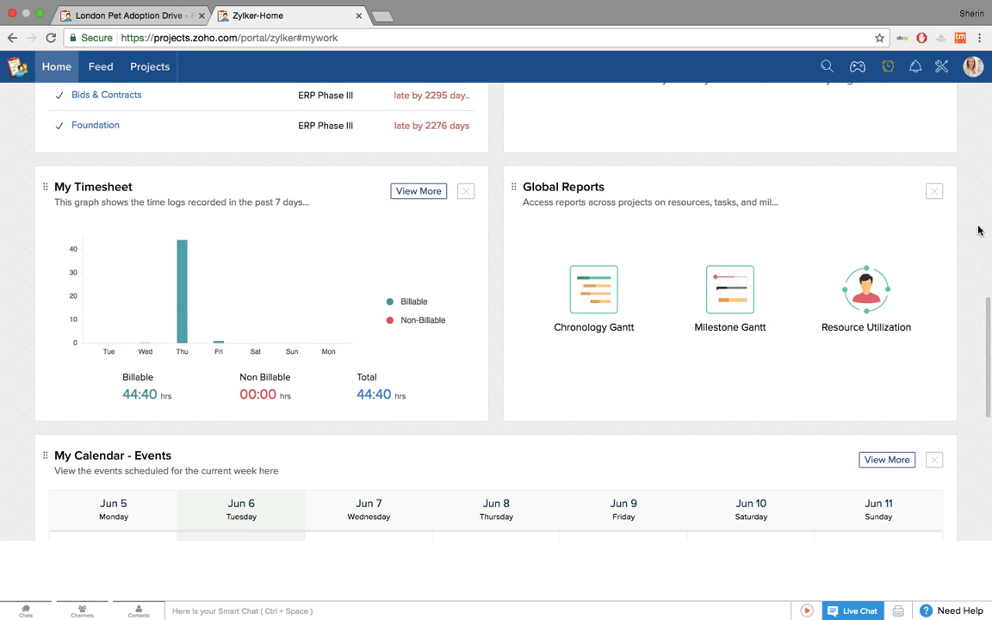
scroll(979, 230, down, 2)
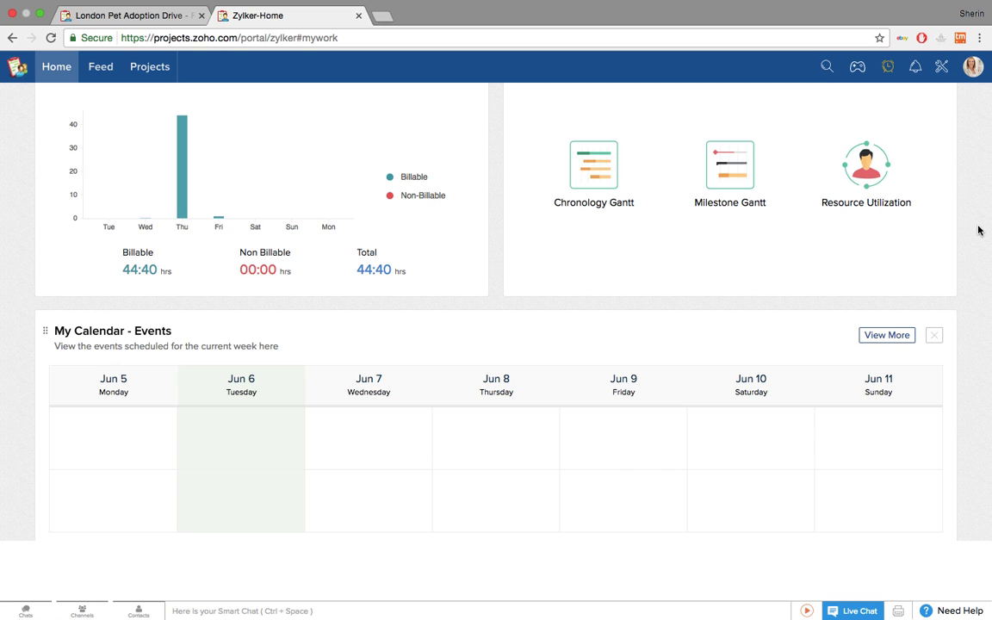
scroll(979, 230, down, 1)
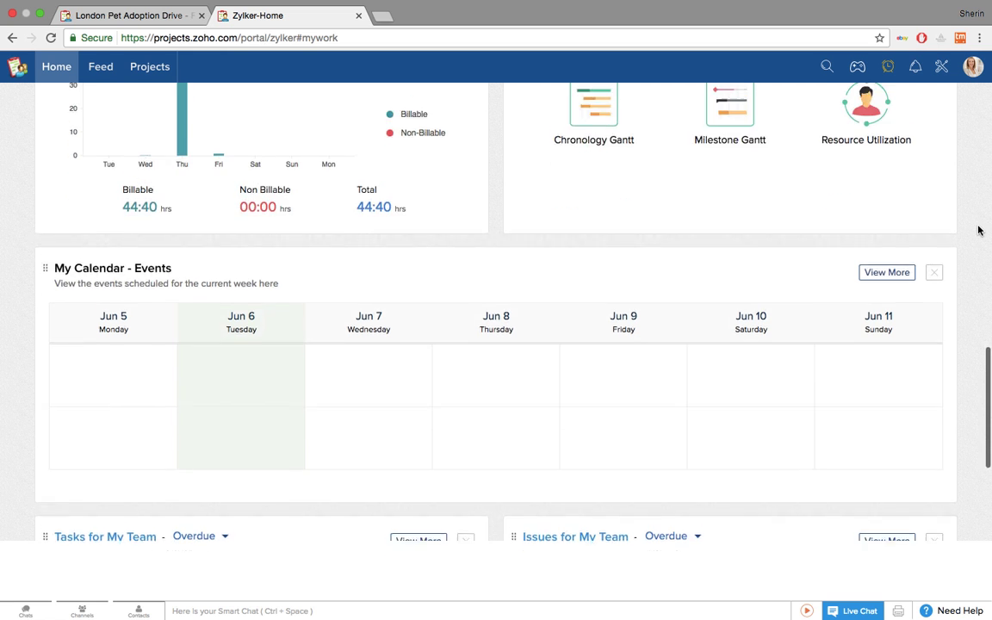
scroll(979, 230, up, 4)
scroll(978, 230, up, 8)
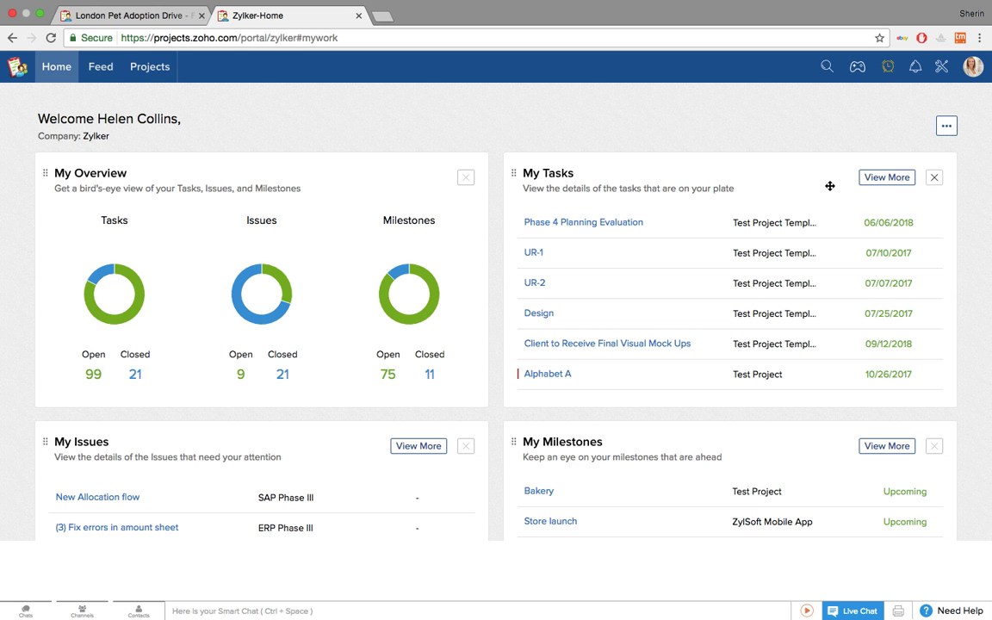
- Place the My Tasks widget ahead of My Overview, and switch the My Overview widget off and on again
drag(829, 186, 245, 182)
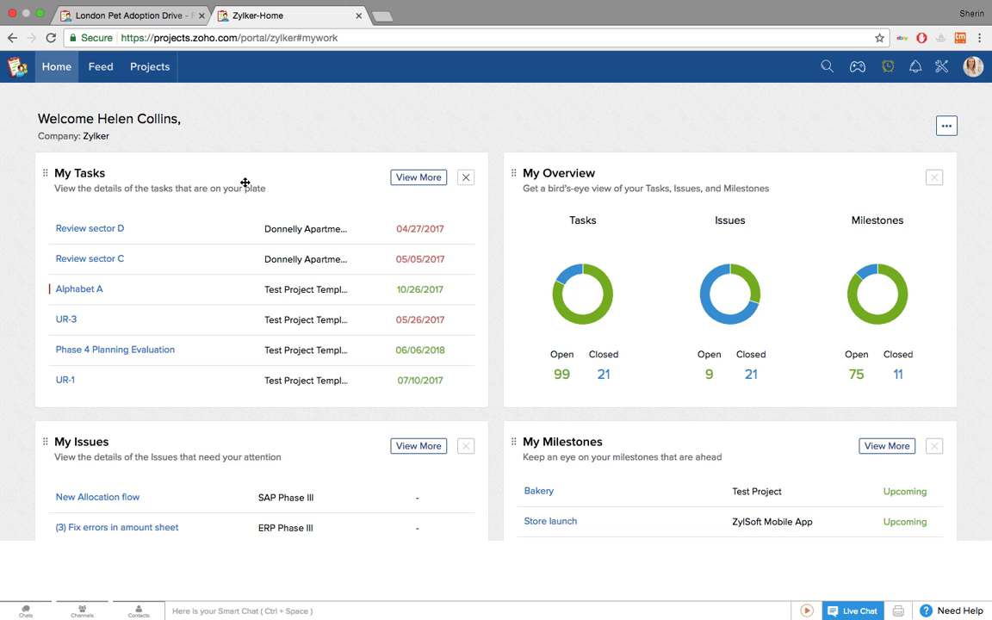
click(946, 128)
click(927, 250)
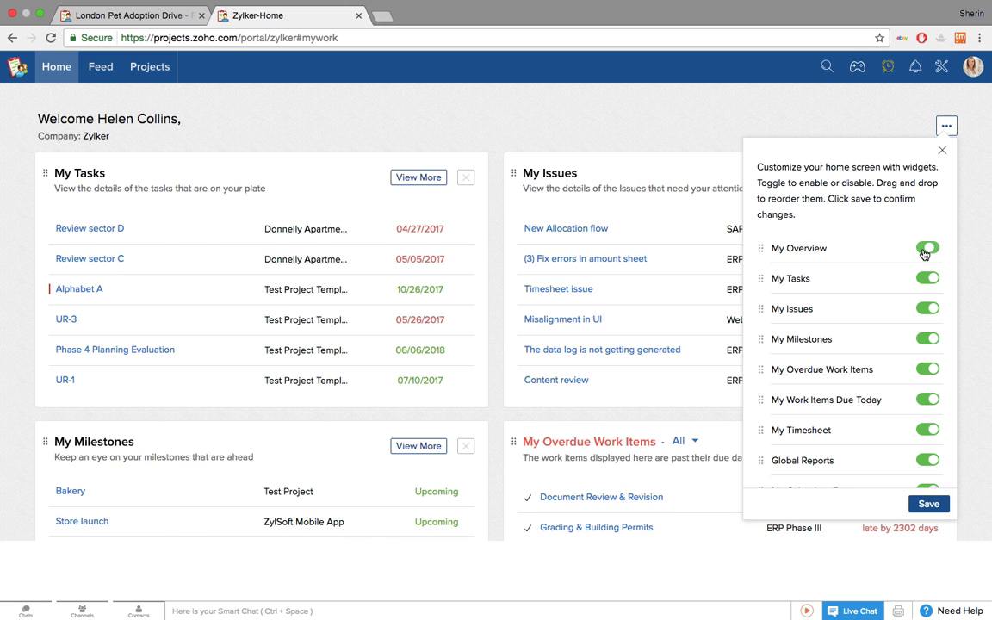
click(927, 249)
click(520, 113)
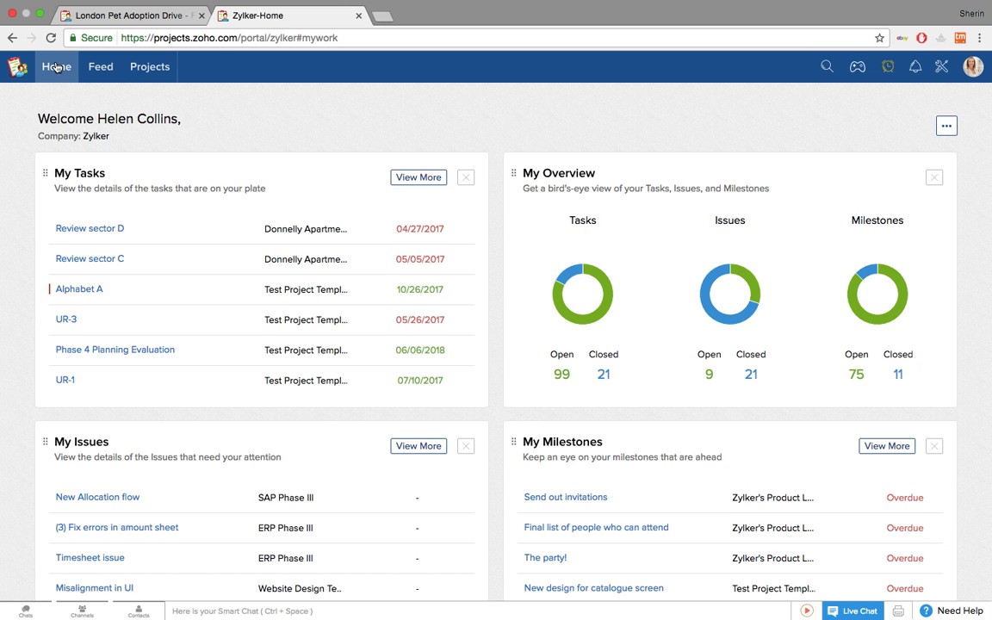
- Open the portal feed and a comment box under the London Pet Drive project update
click(99, 71)
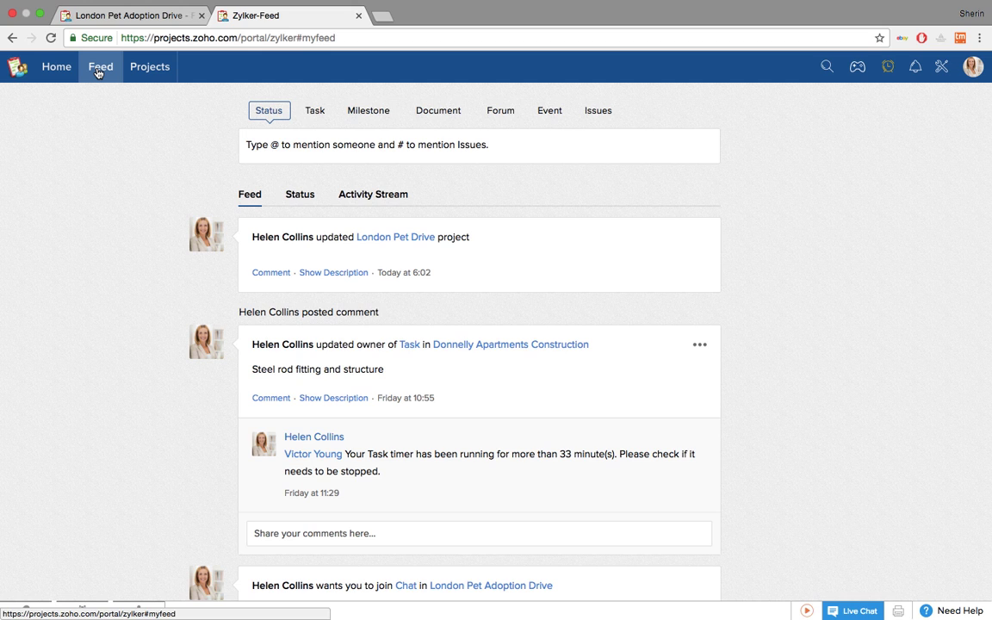
click(269, 273)
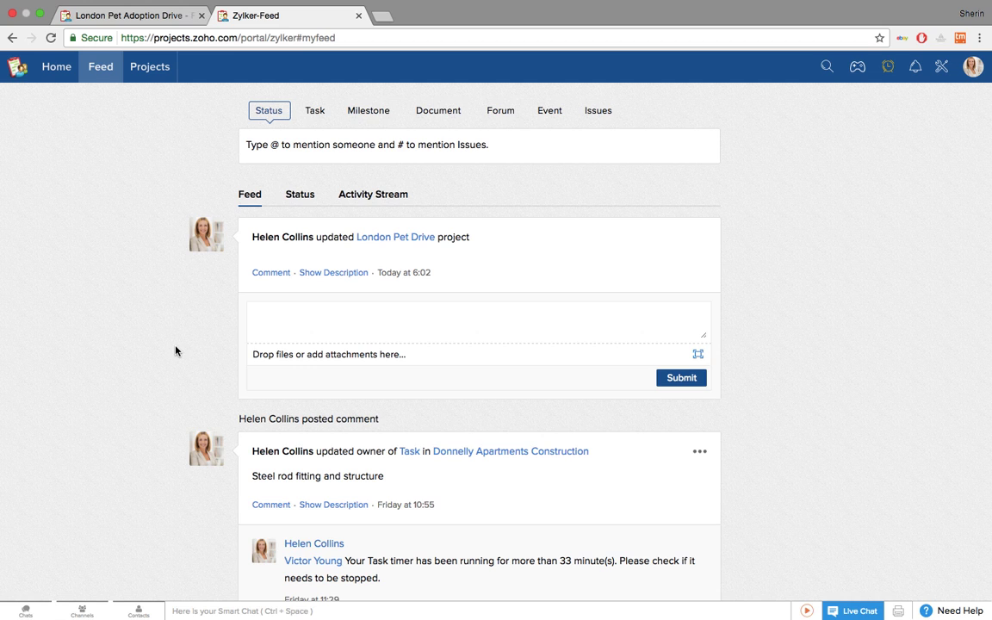
- Browse the status posts and their comments in the portal feed
click(301, 196)
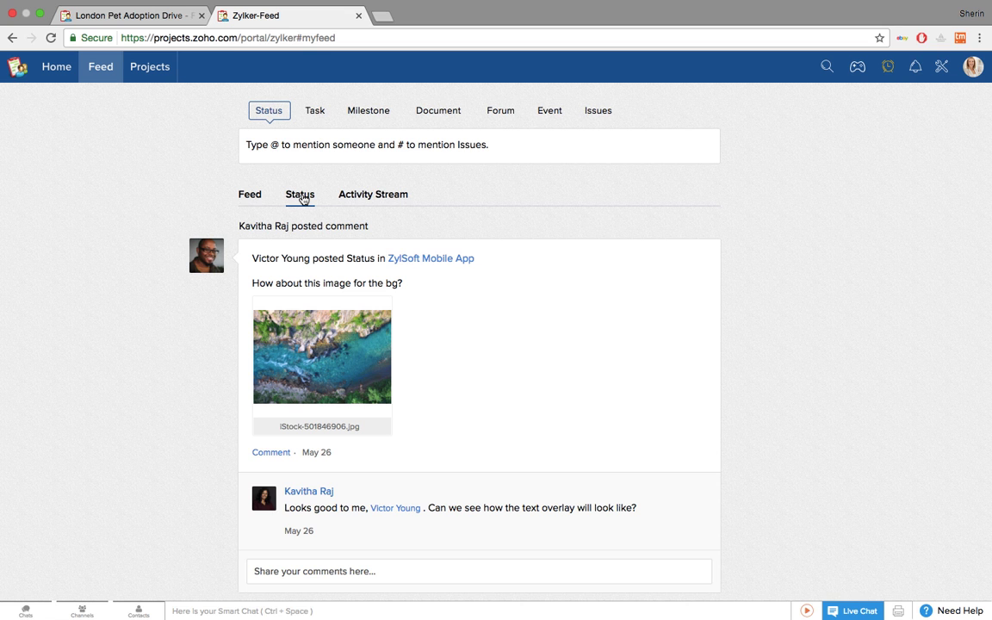
scroll(446, 324, down, 5)
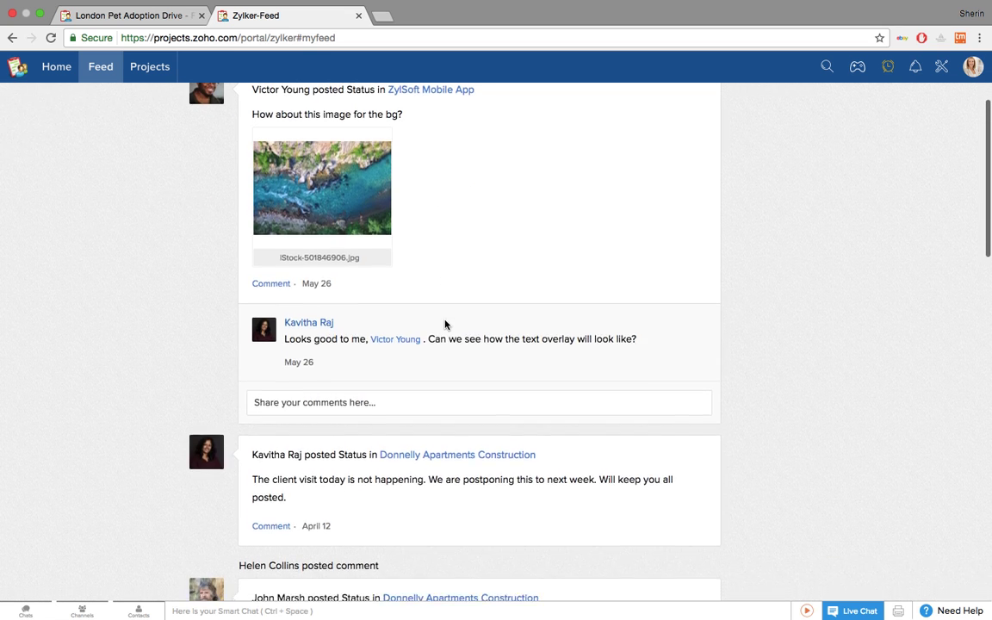
scroll(446, 324, down, 3)
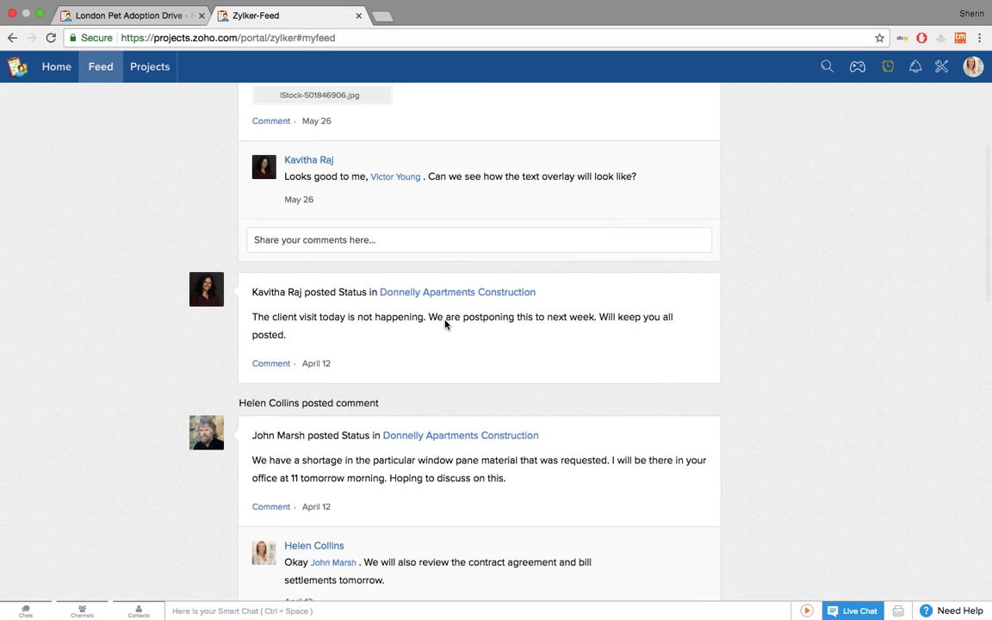
scroll(445, 324, up, 3)
scroll(445, 318, up, 5)
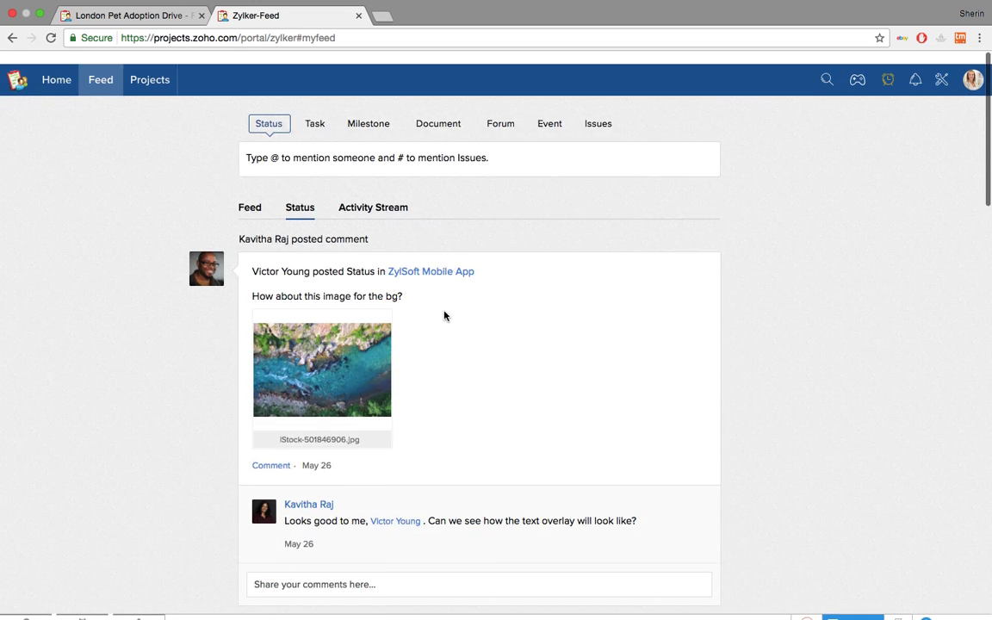
- Examine the activity stream of the portal, and open the editor for a new status post
click(376, 197)
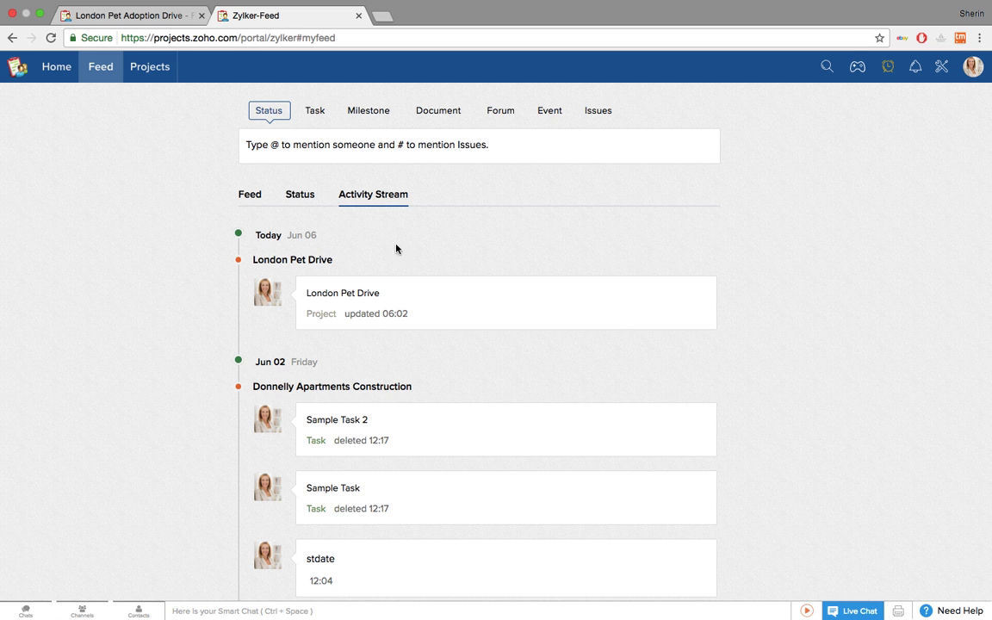
scroll(443, 332, down, 5)
scroll(442, 333, up, 5)
click(479, 145)
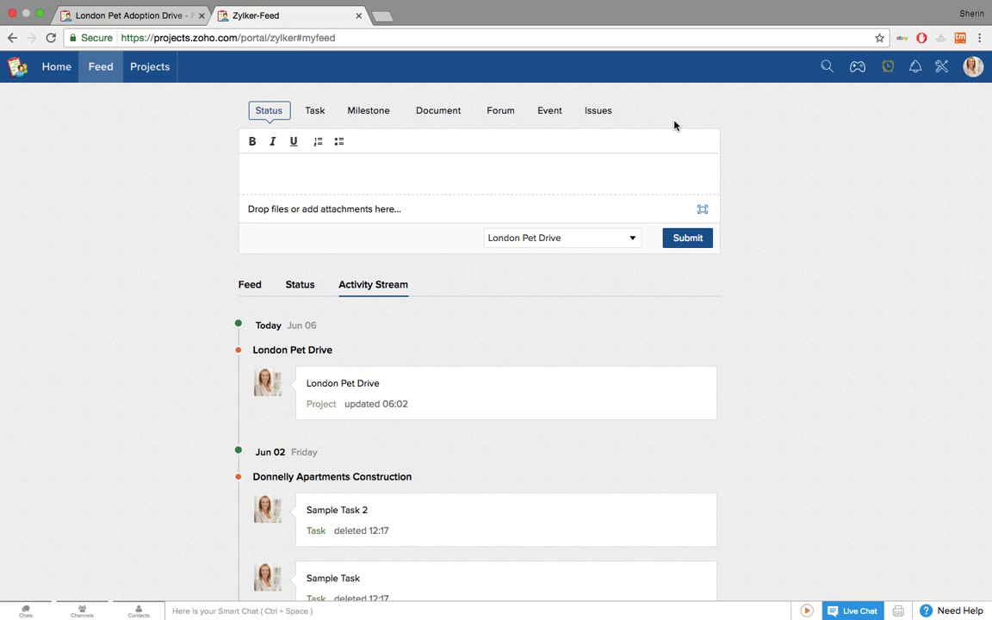
- Open the list of portal users in the portal setup
click(942, 69)
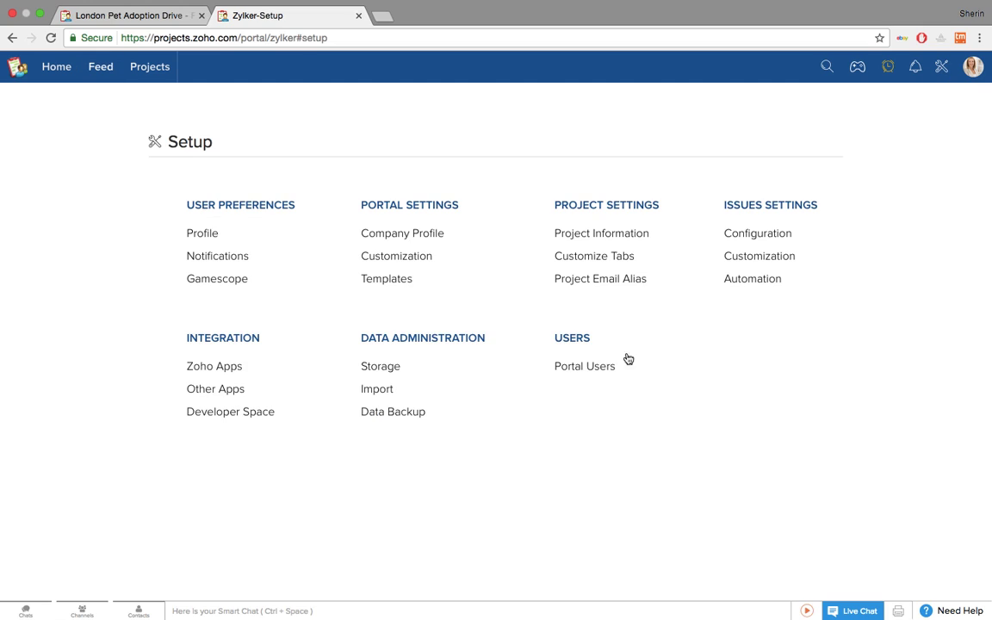
click(607, 368)
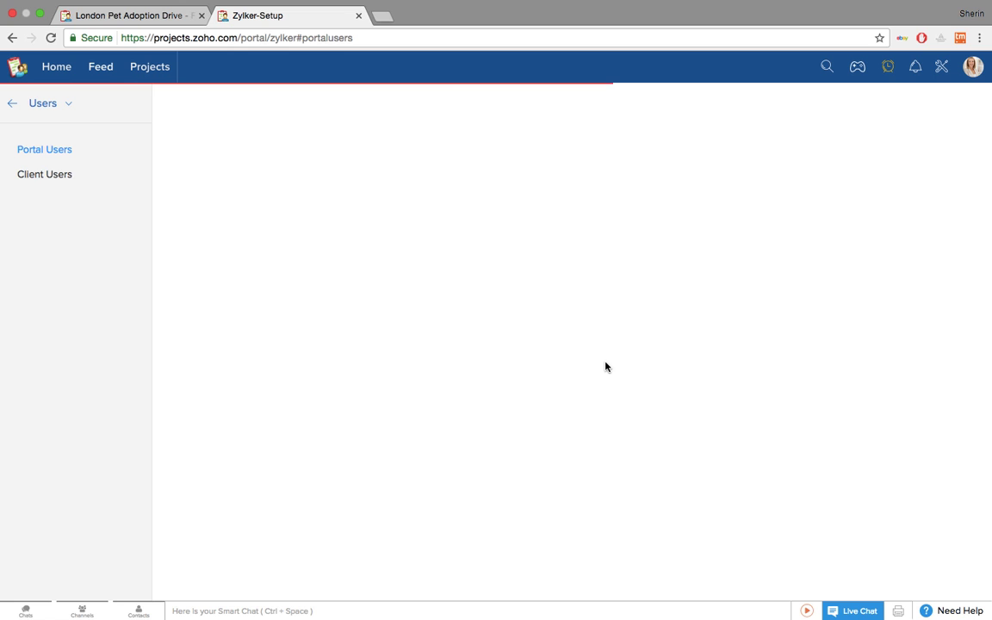
- Start adding a portal user with London Pet Drive as the selected project and Manager as the role, and cancel the form
click(917, 108)
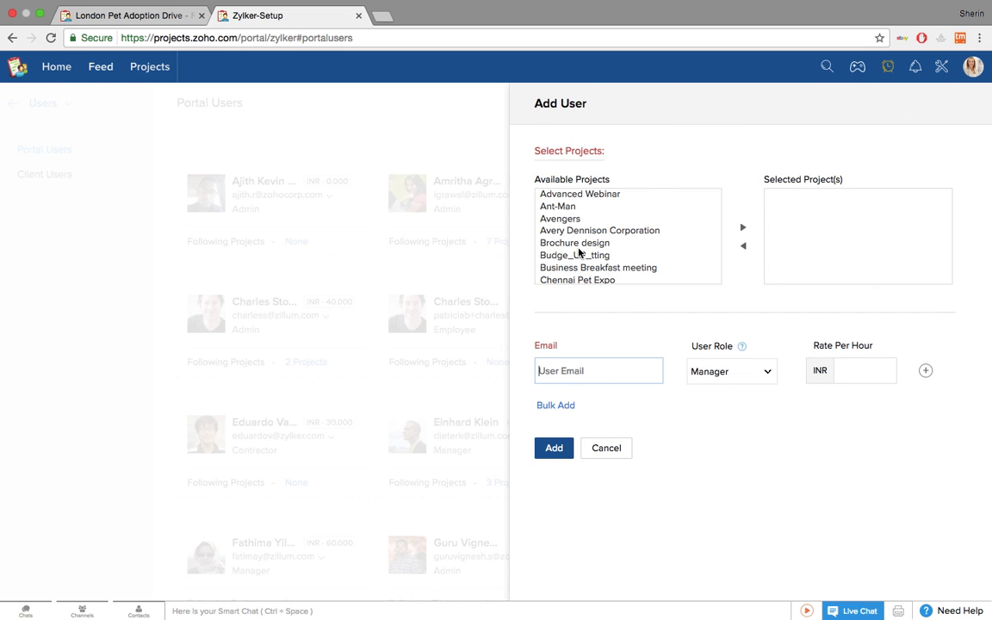
scroll(597, 257, down, 1)
scroll(597, 257, down, 10)
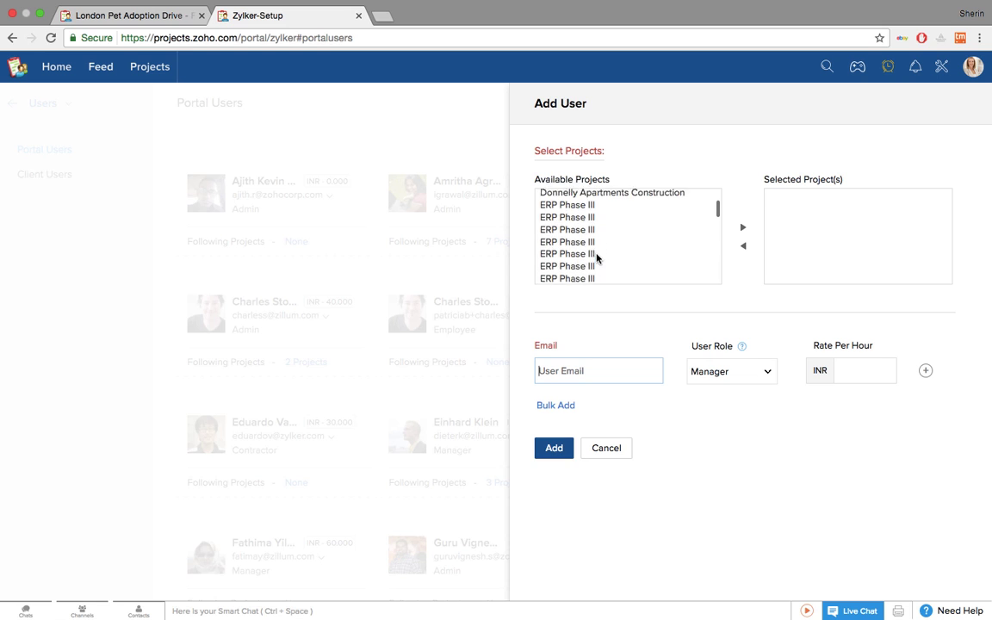
scroll(597, 257, down, 3)
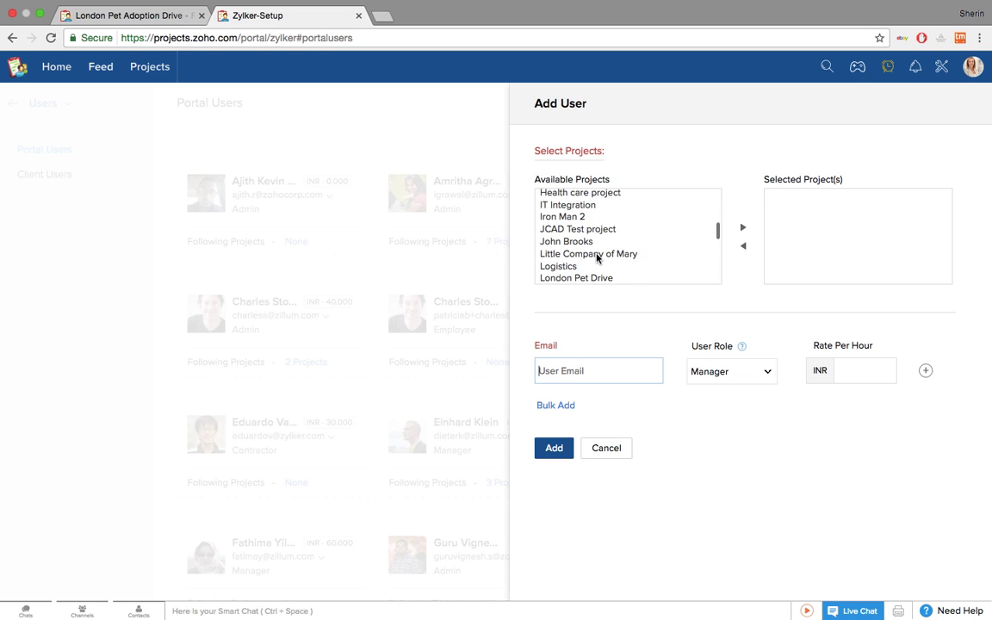
click(593, 276)
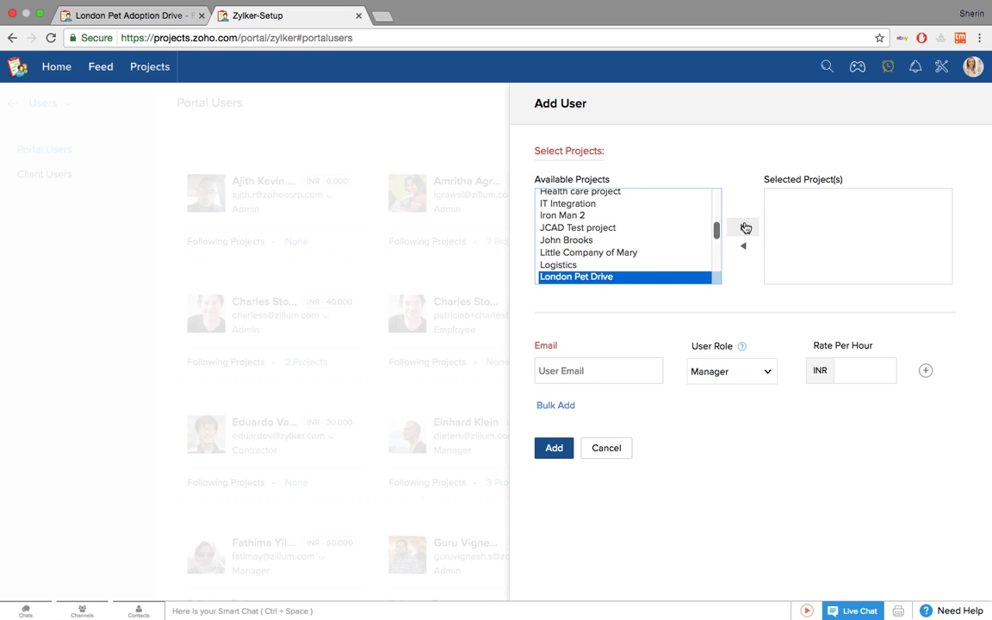
click(742, 228)
click(632, 365)
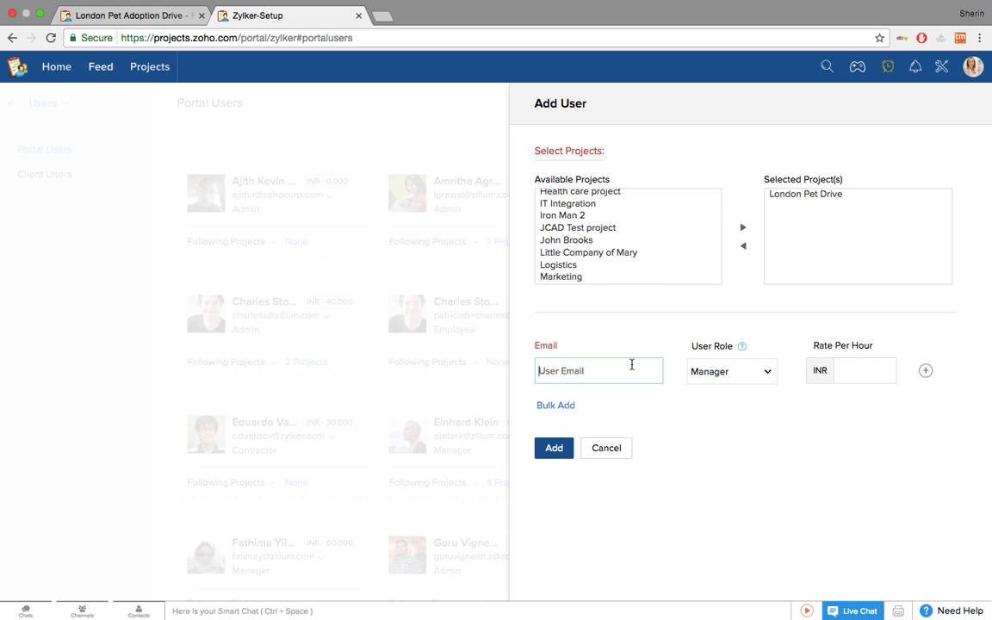
click(766, 376)
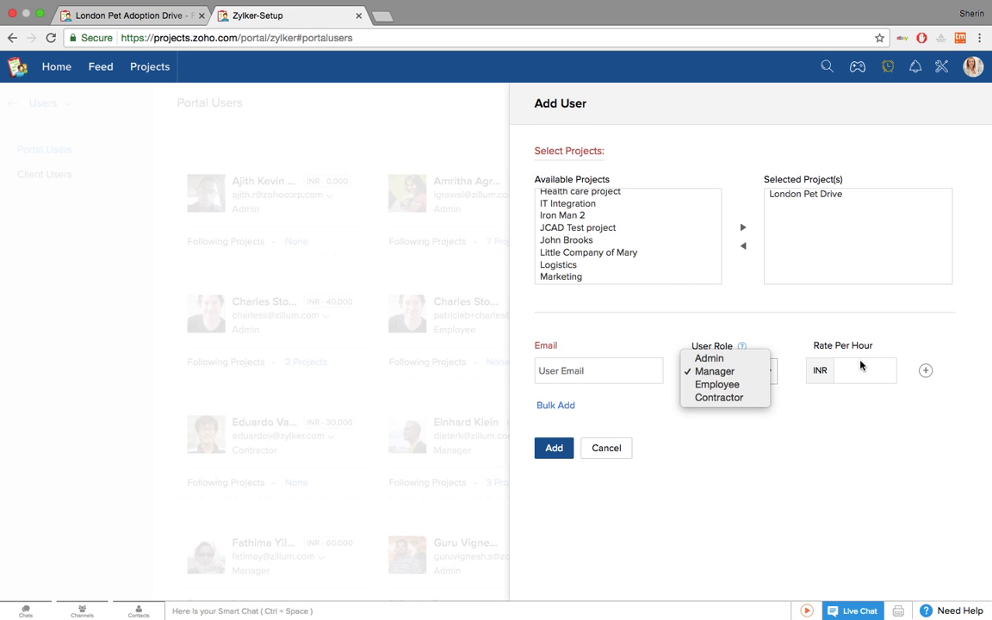
click(728, 371)
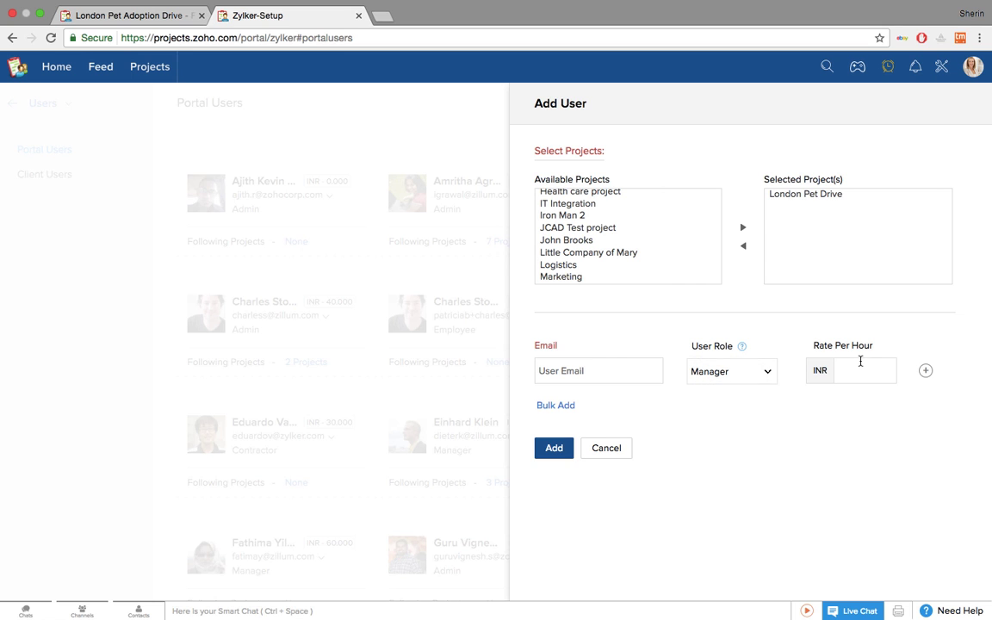
click(594, 453)
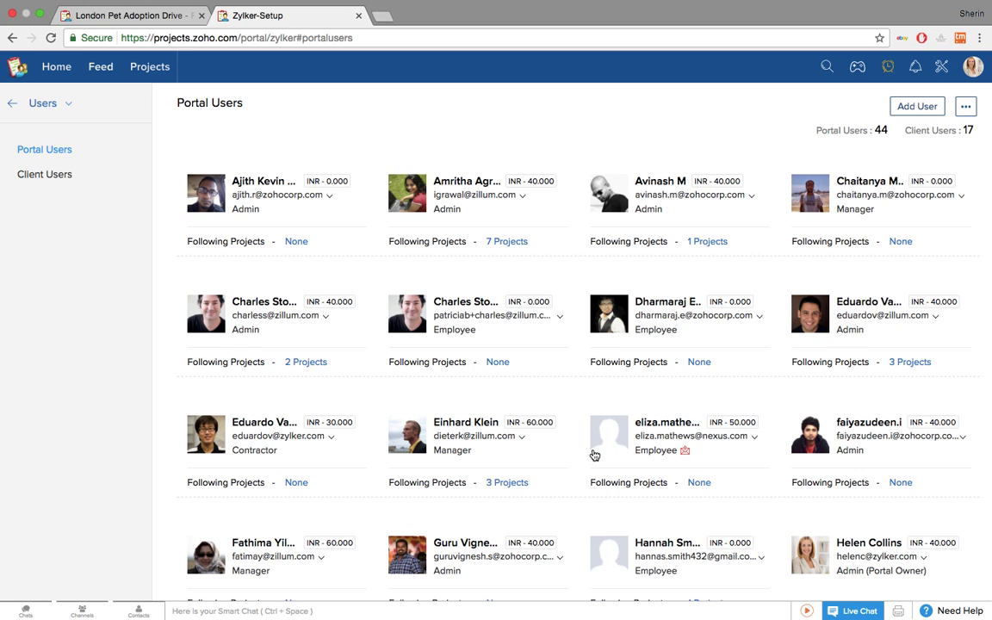
- Open the client users list and start a new client company named Happy Pets
click(38, 177)
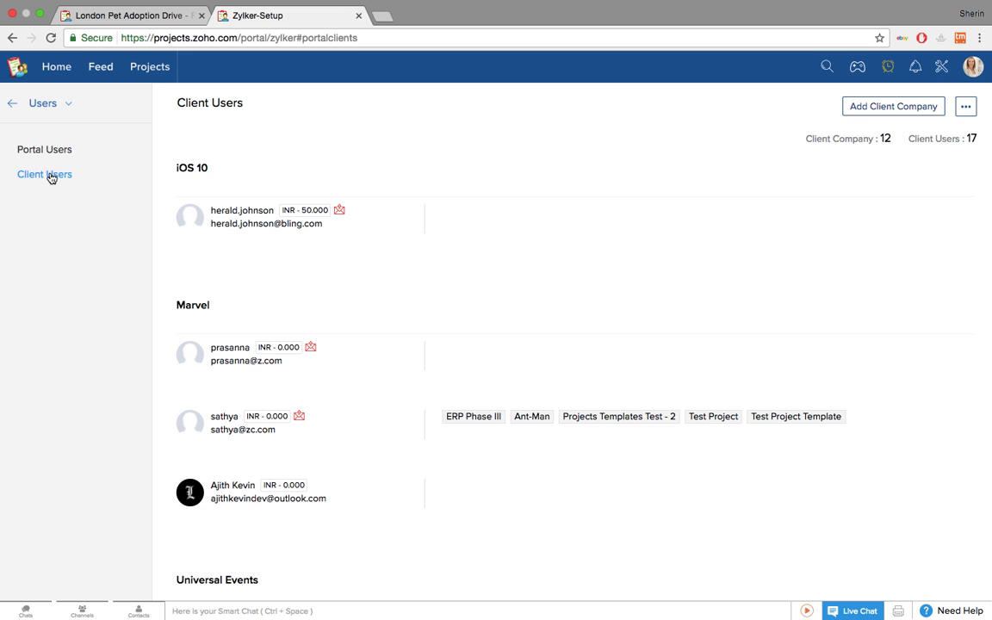
click(888, 108)
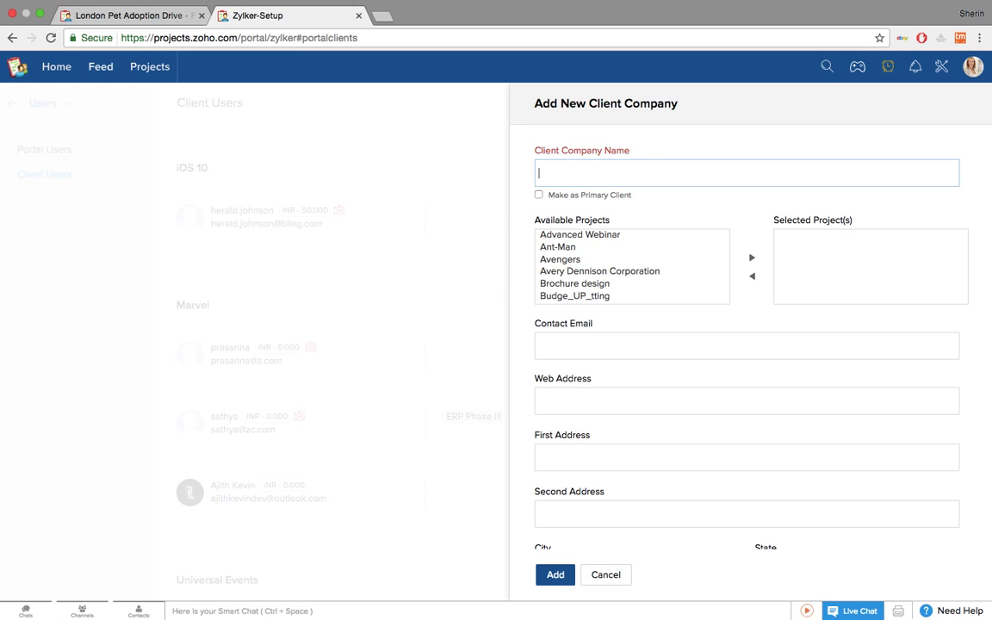
text(Happy Pets)
- Assign the London Pet Drive project to the new client company and add the company to the portal
scroll(699, 238, down, 4)
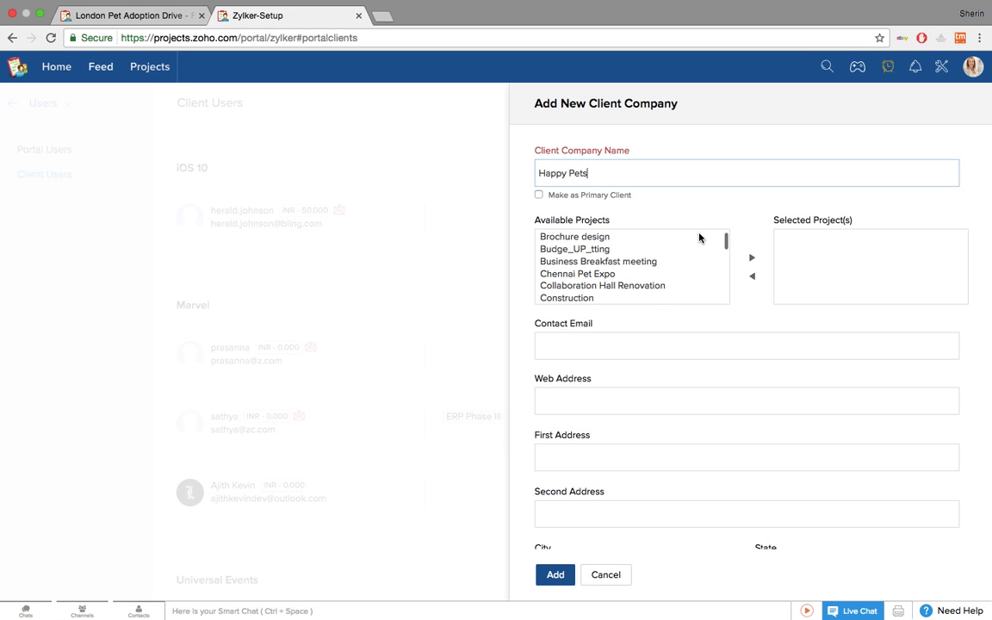
scroll(700, 238, down, 6)
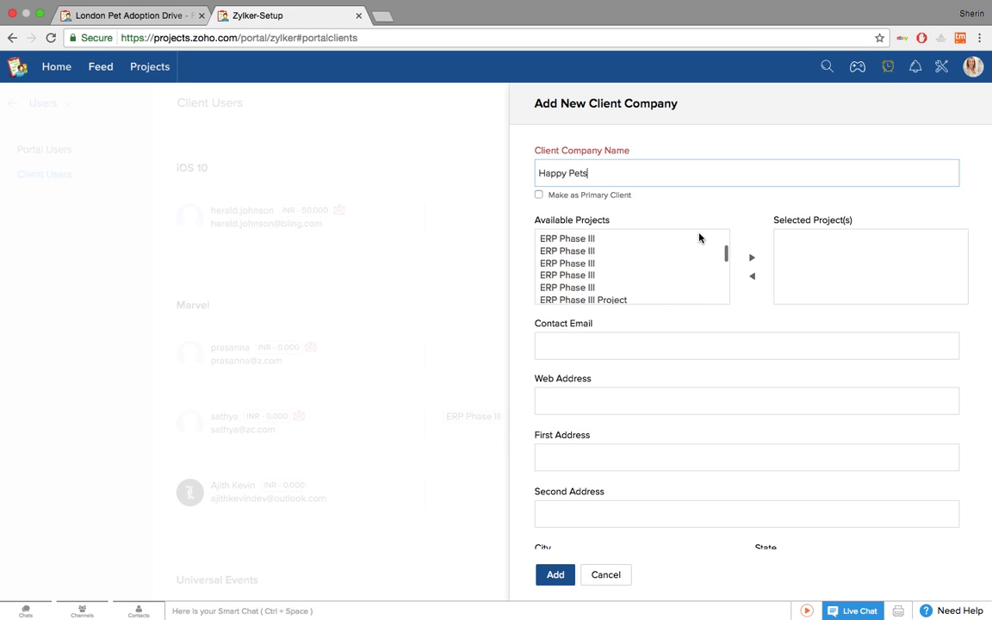
scroll(700, 238, down, 6)
click(604, 240)
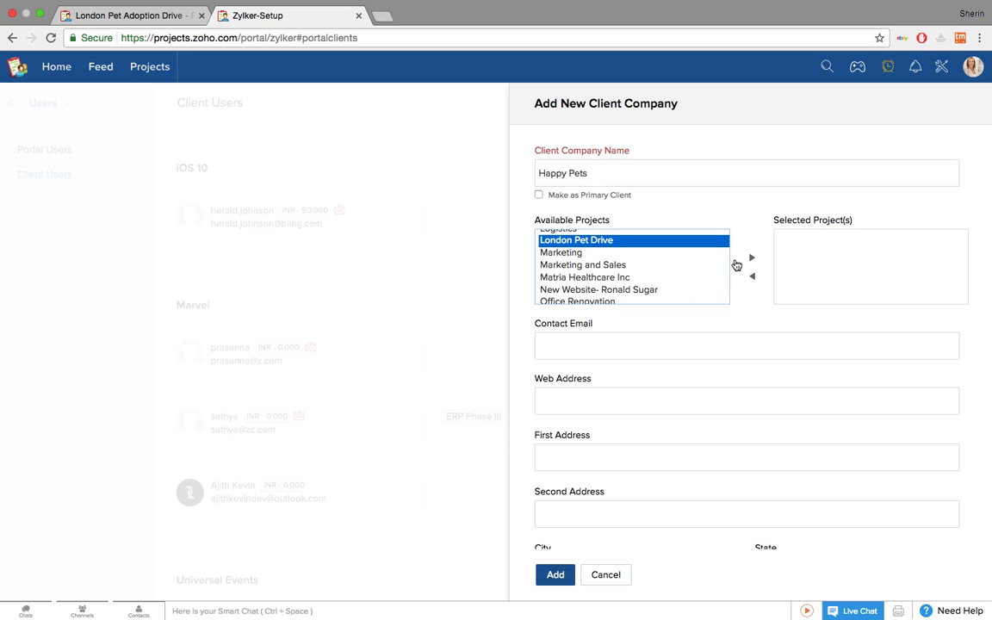
click(750, 259)
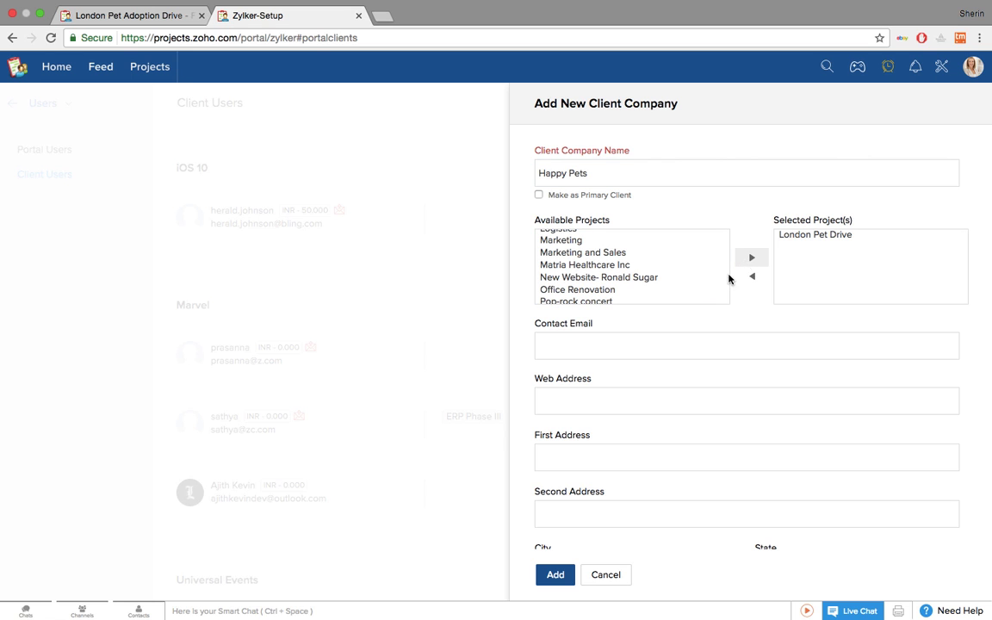
scroll(643, 347, down, 3)
scroll(642, 347, down, 1)
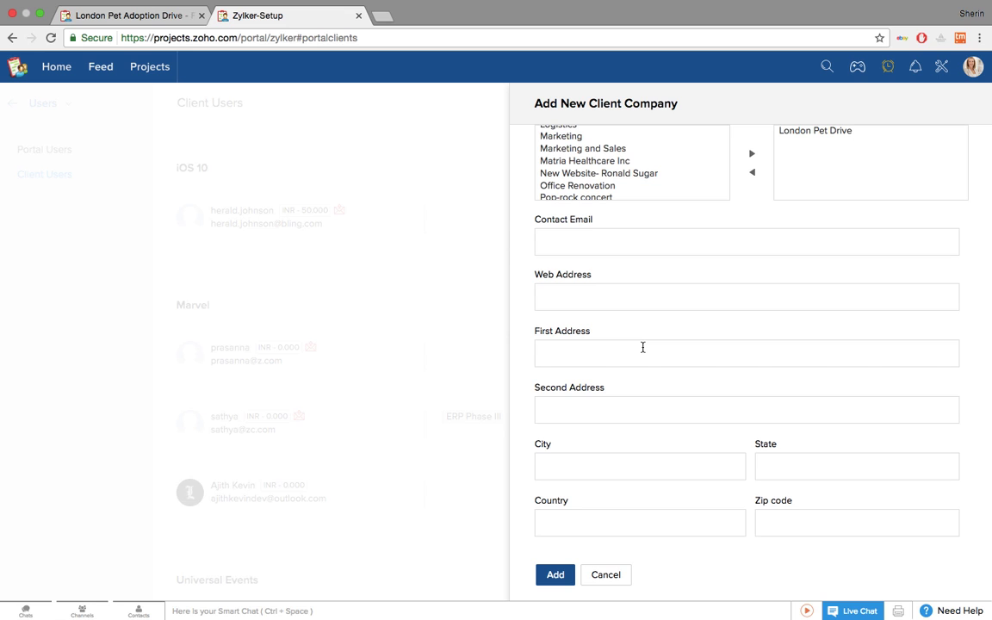
click(560, 582)
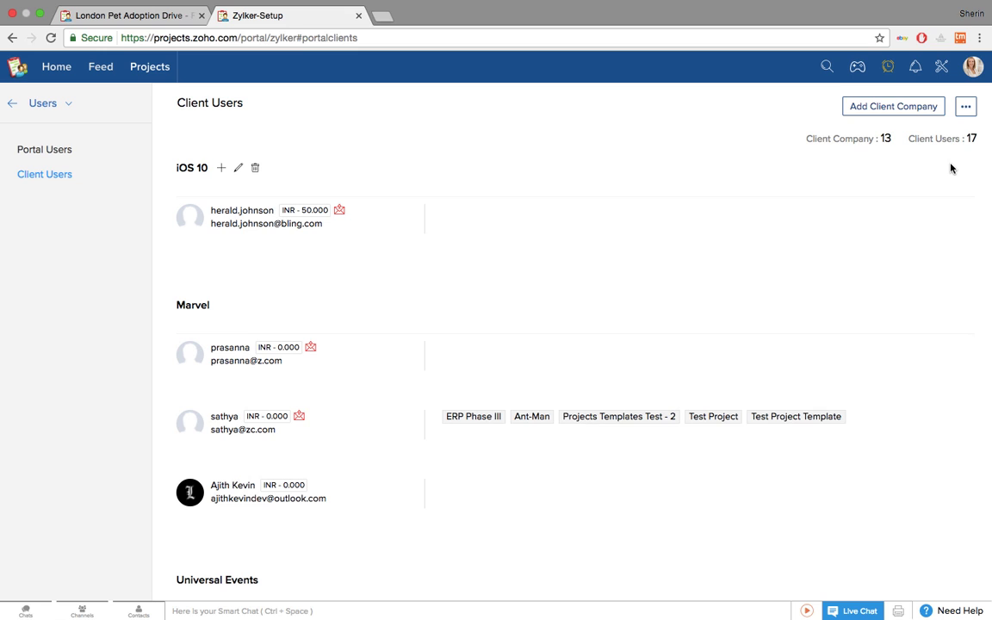
- Open the projects list and start a new project named London Pet Drive
click(966, 108)
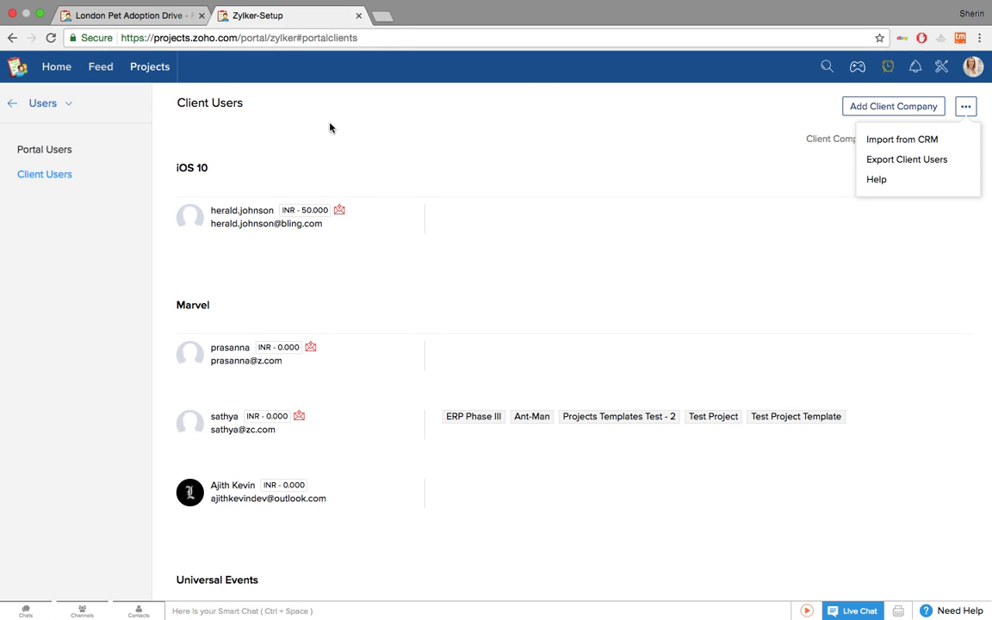
click(148, 73)
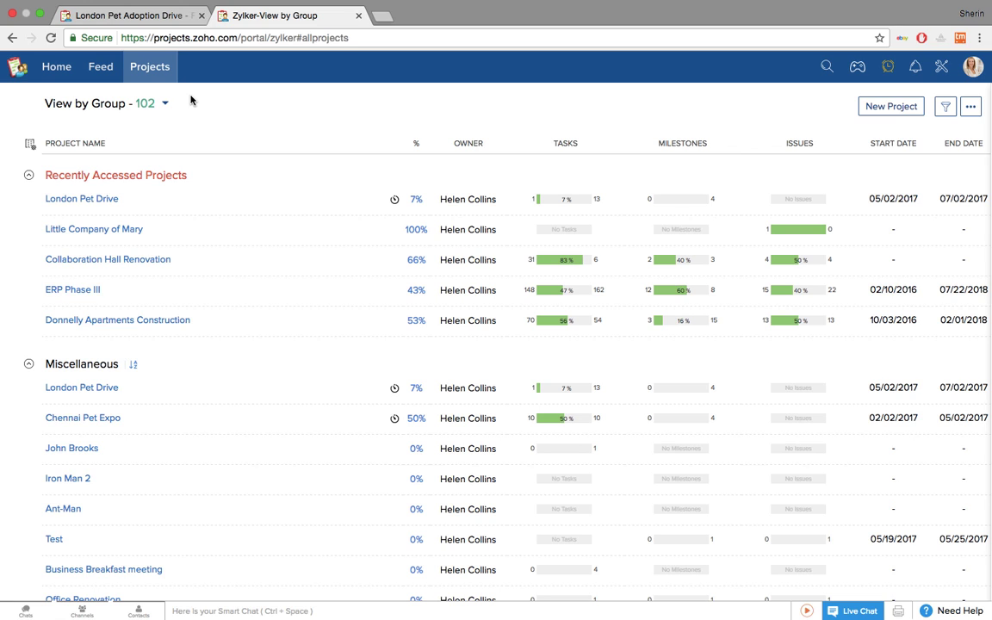
click(895, 110)
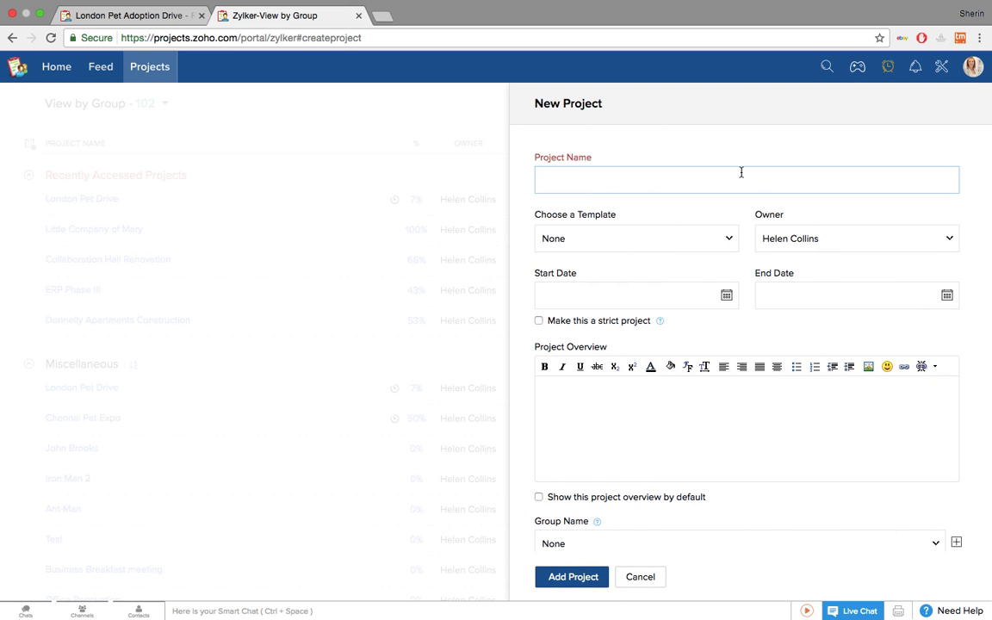
text(London Pet Drive)
- Check the template and owner choices, and set the project's start date to 06/06/2017 and end date to 07/31/2017
click(729, 243)
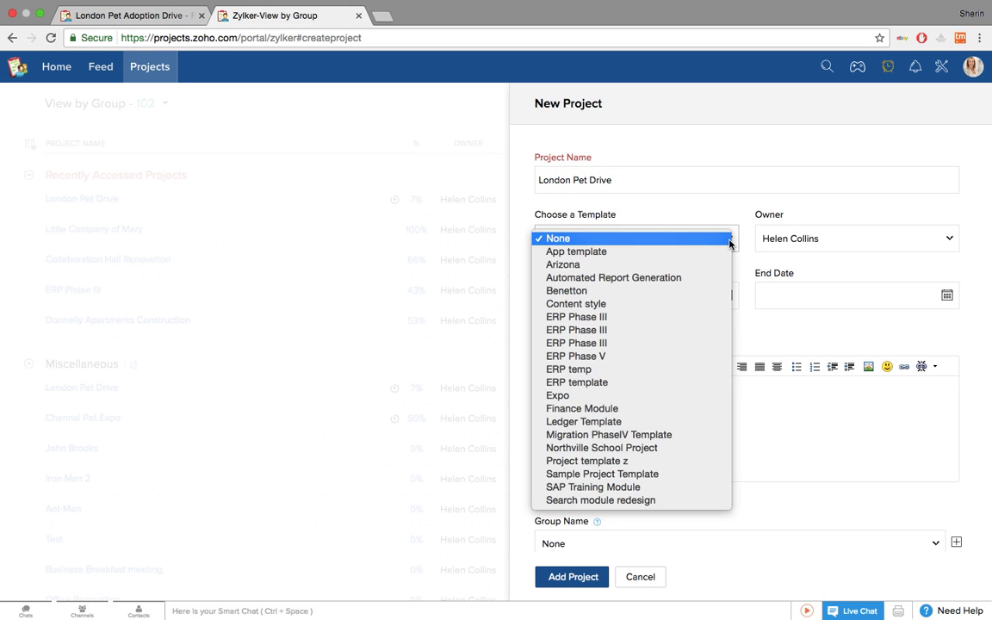
click(927, 242)
click(929, 243)
click(931, 247)
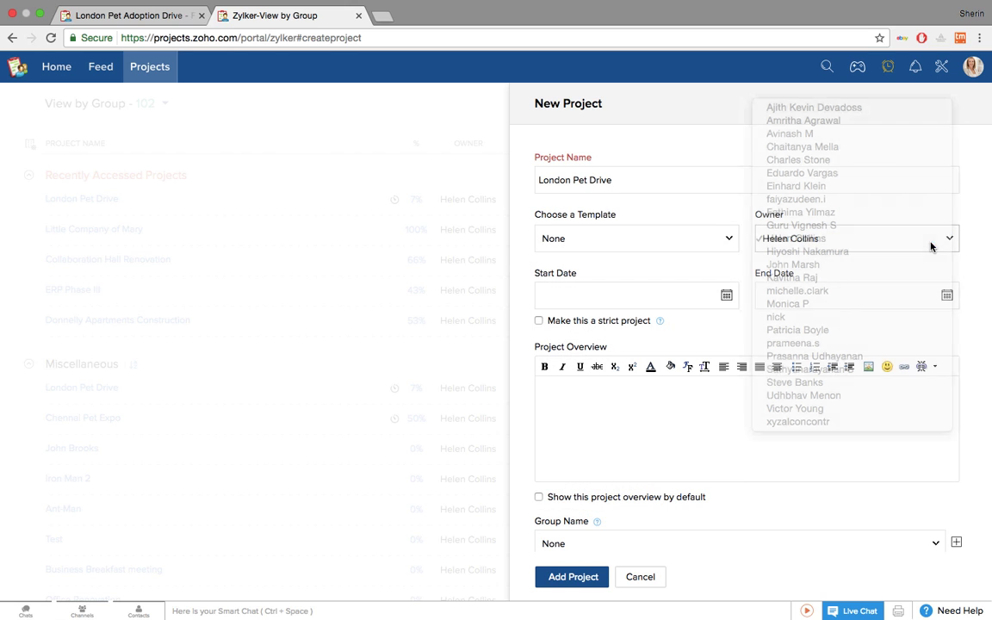
click(727, 296)
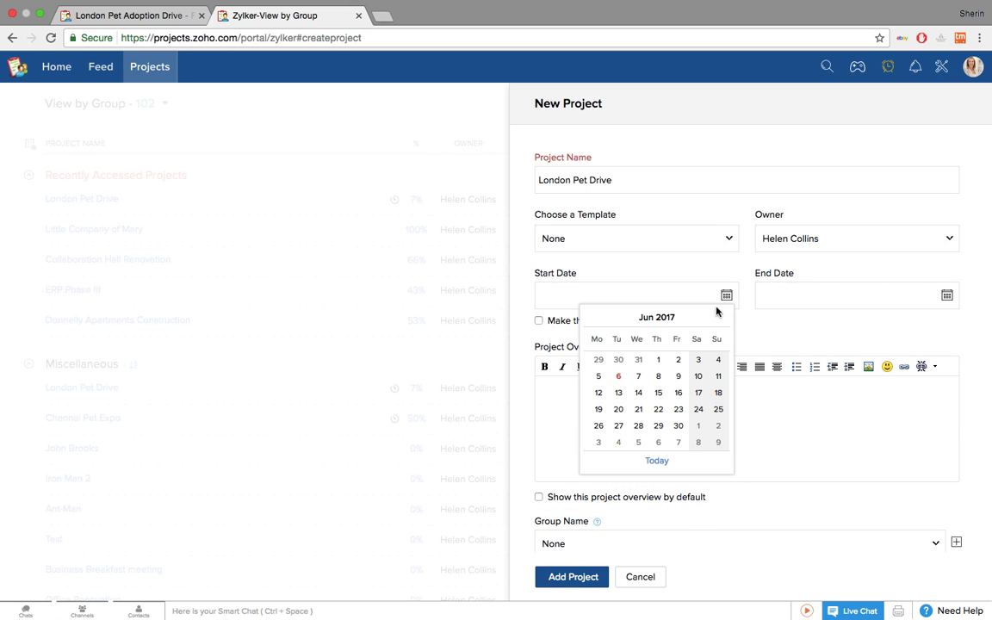
click(619, 377)
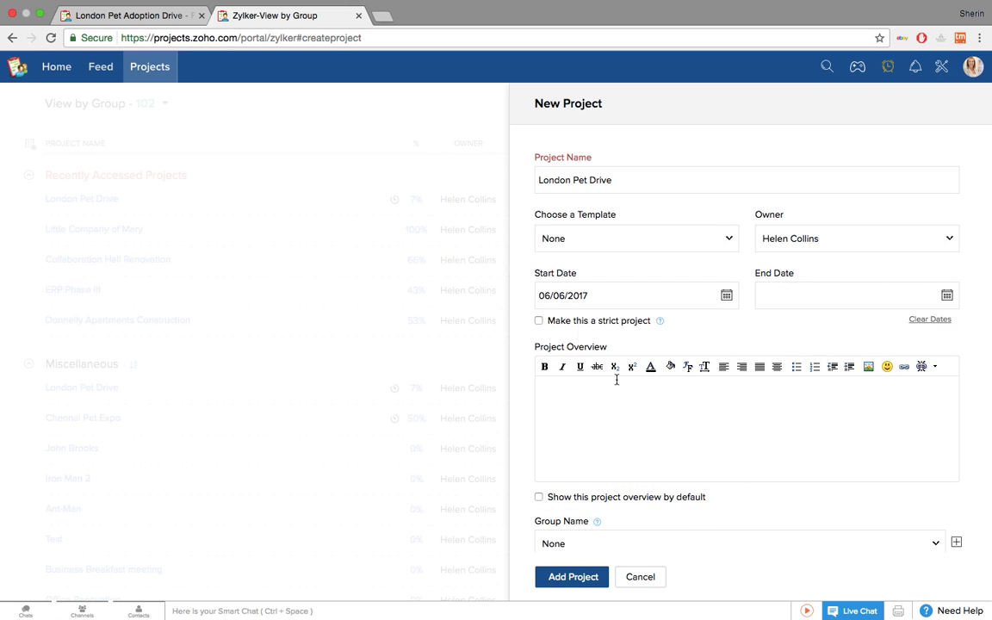
click(947, 296)
click(923, 318)
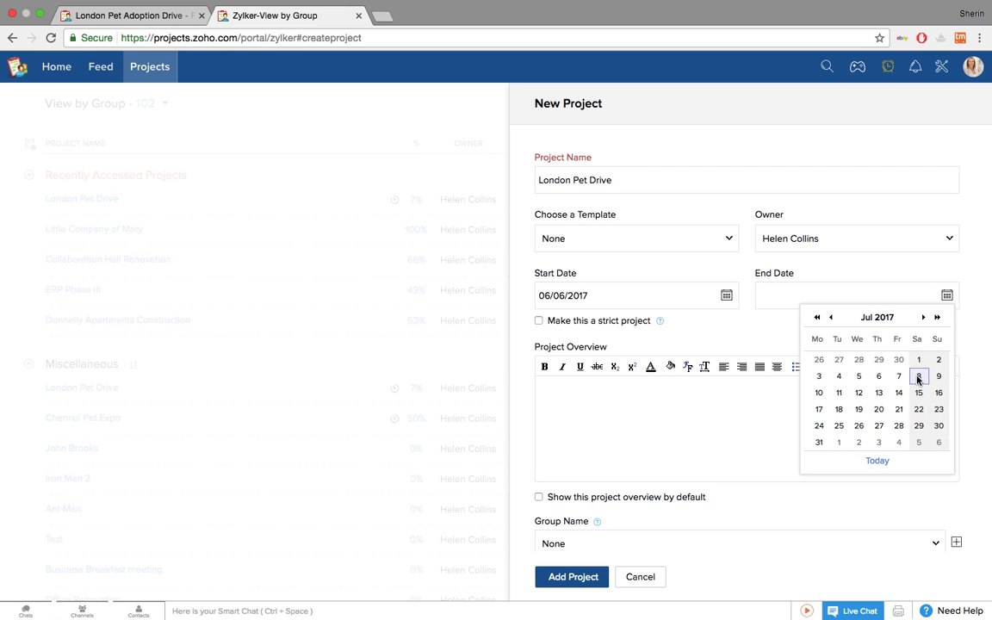
click(840, 446)
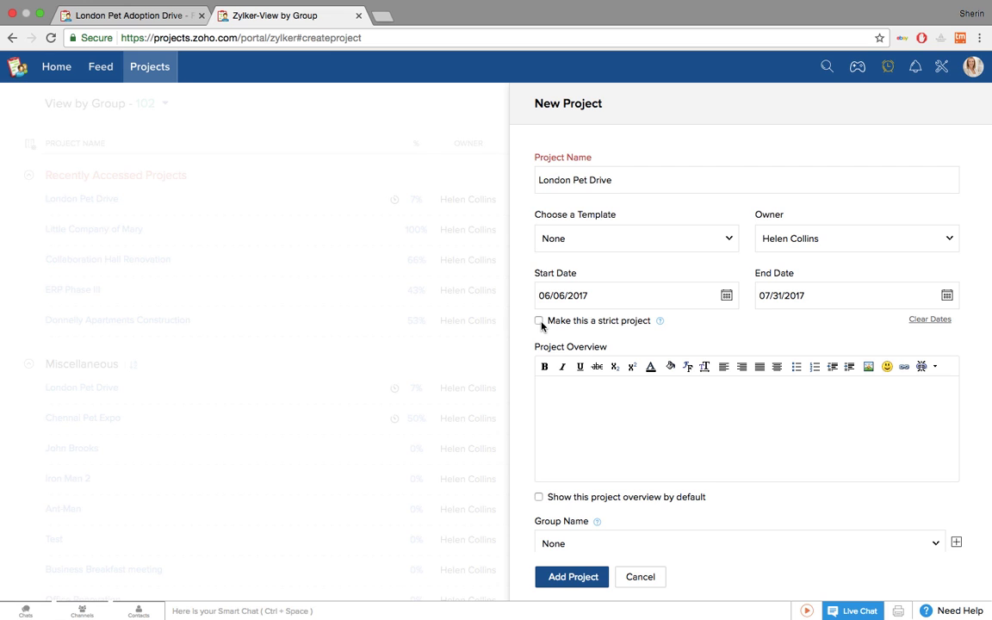
- Review the new project's billing, budget and access settings, and submit the project
scroll(658, 434, down, 3)
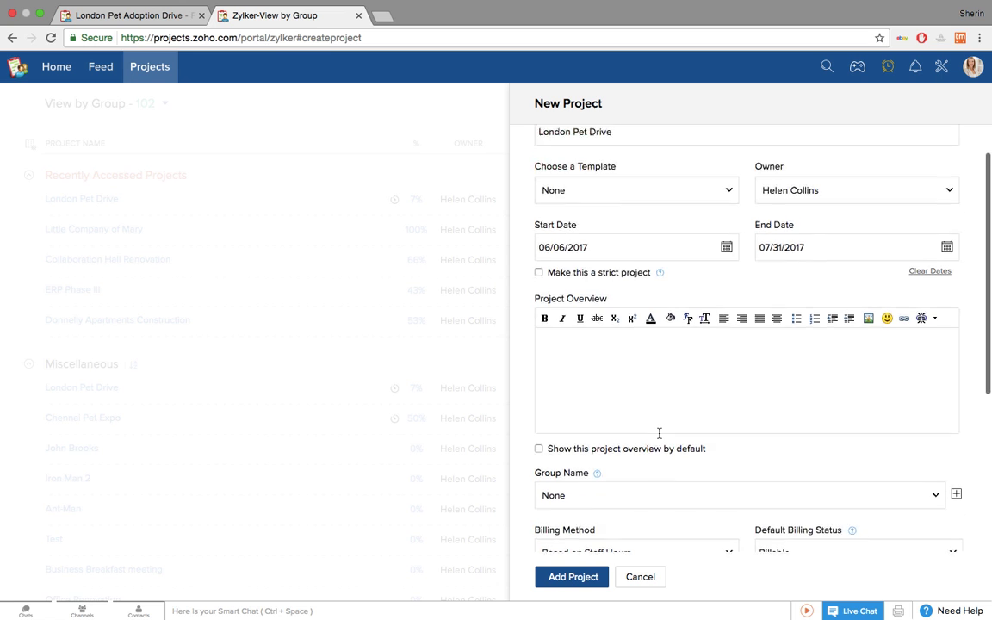
scroll(659, 435, down, 4)
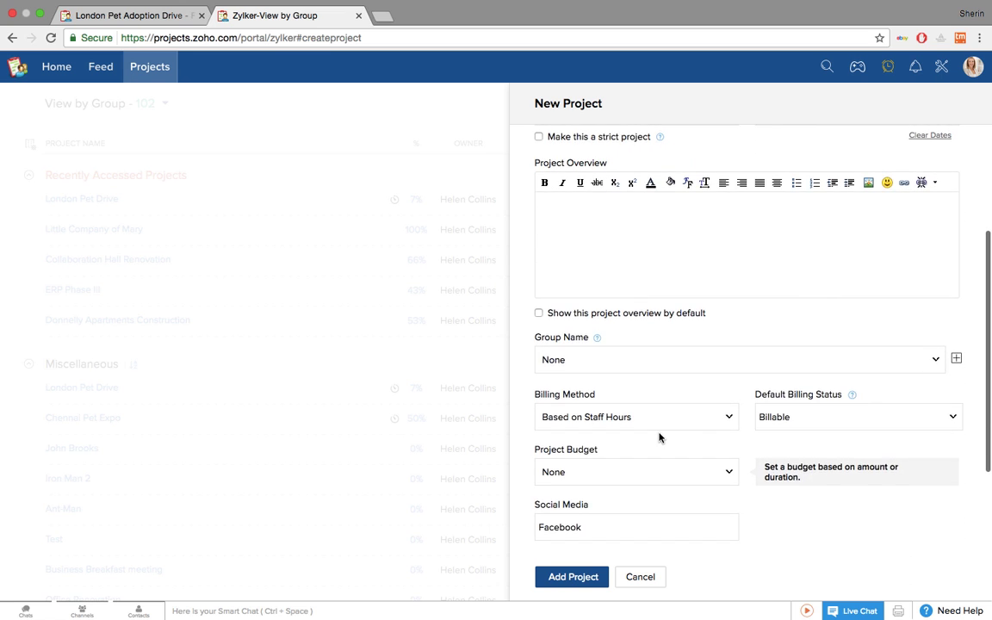
scroll(659, 438, down, 2)
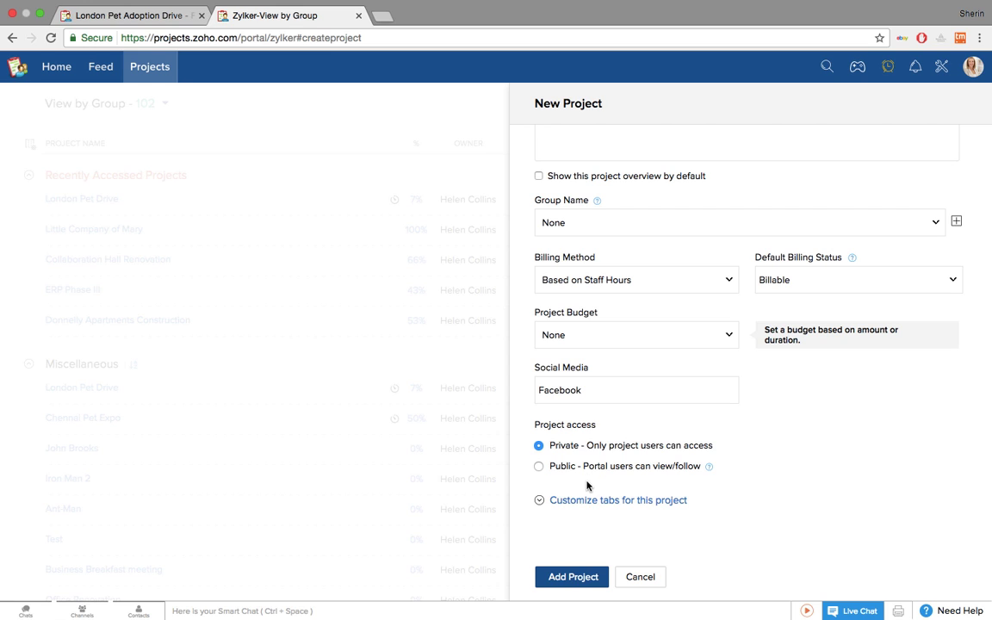
click(576, 577)
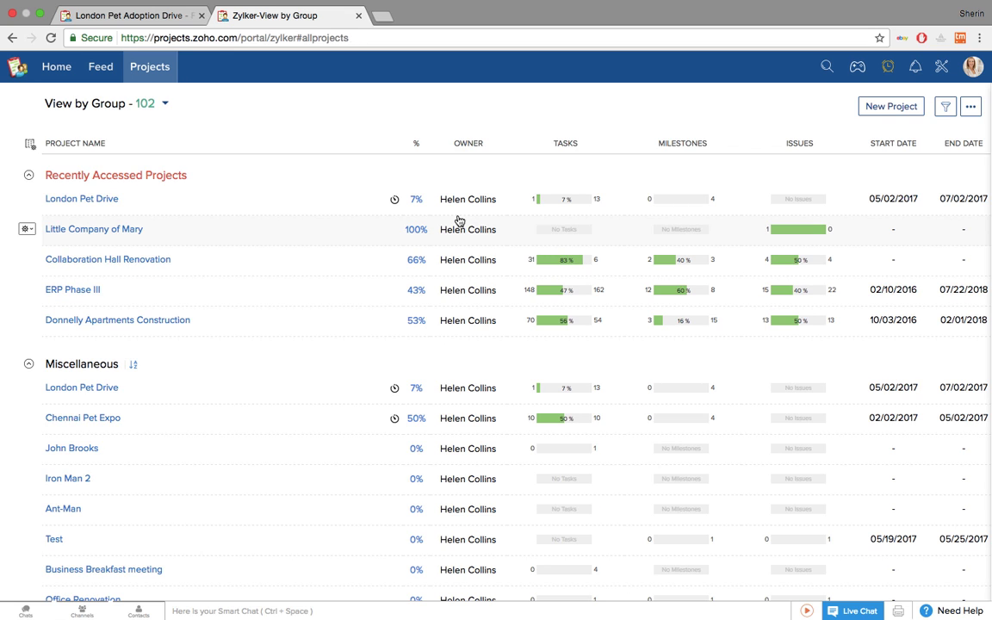
- View the active projects by client and by owner
click(160, 102)
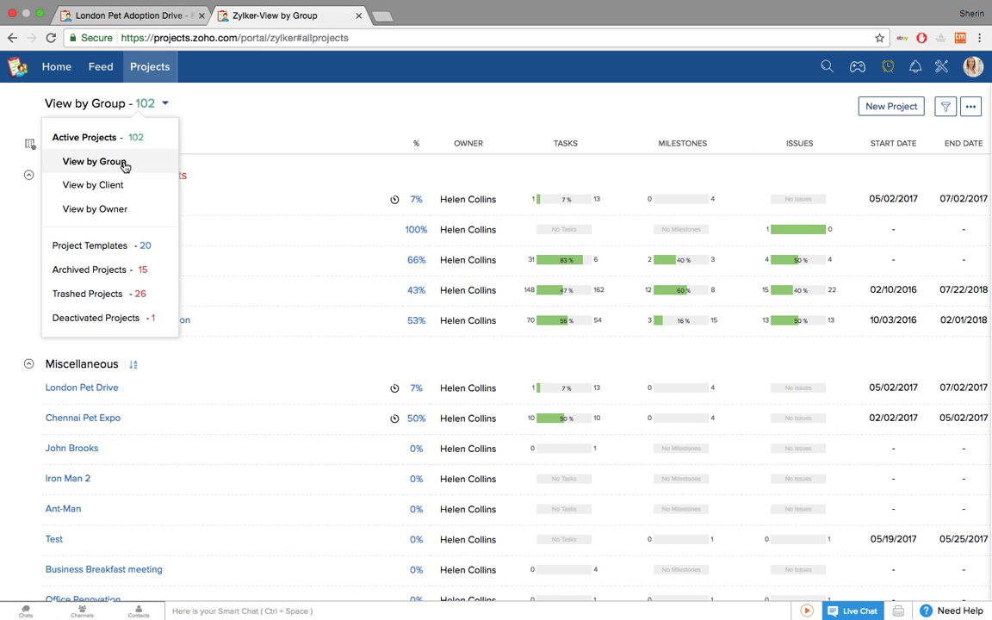
click(115, 187)
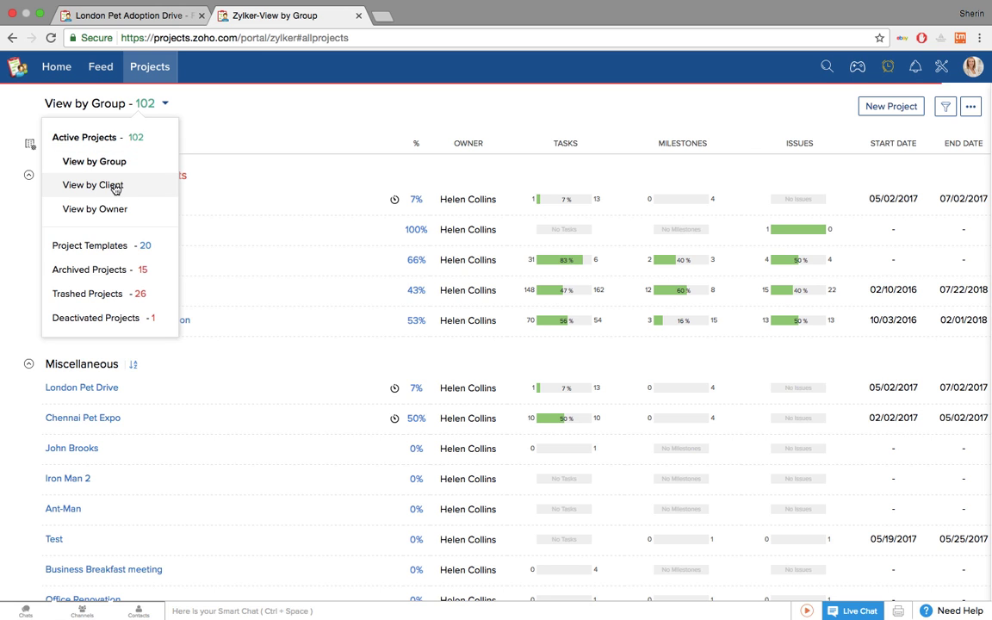
click(141, 102)
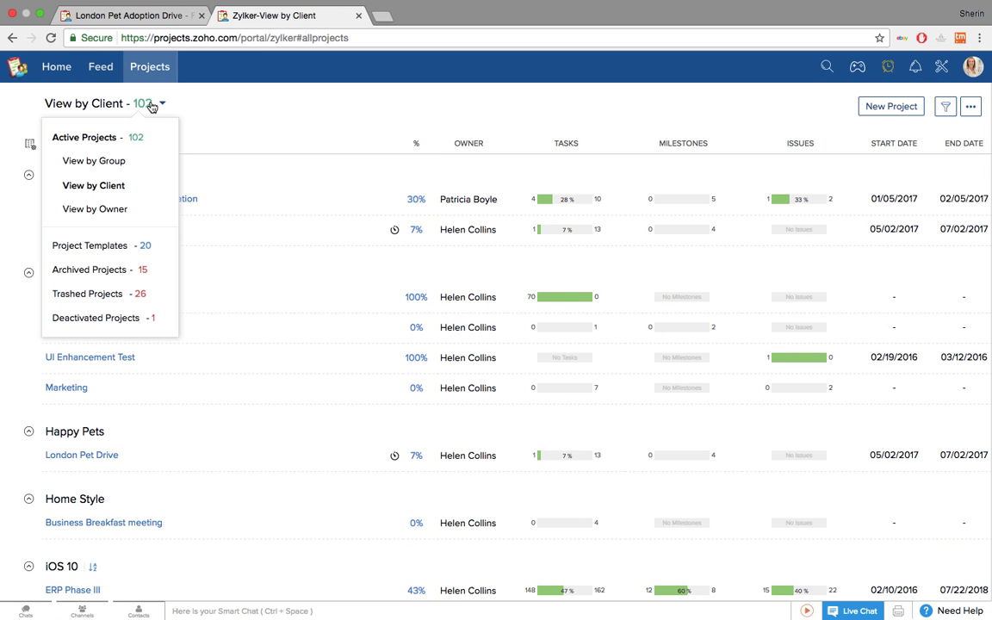
click(125, 209)
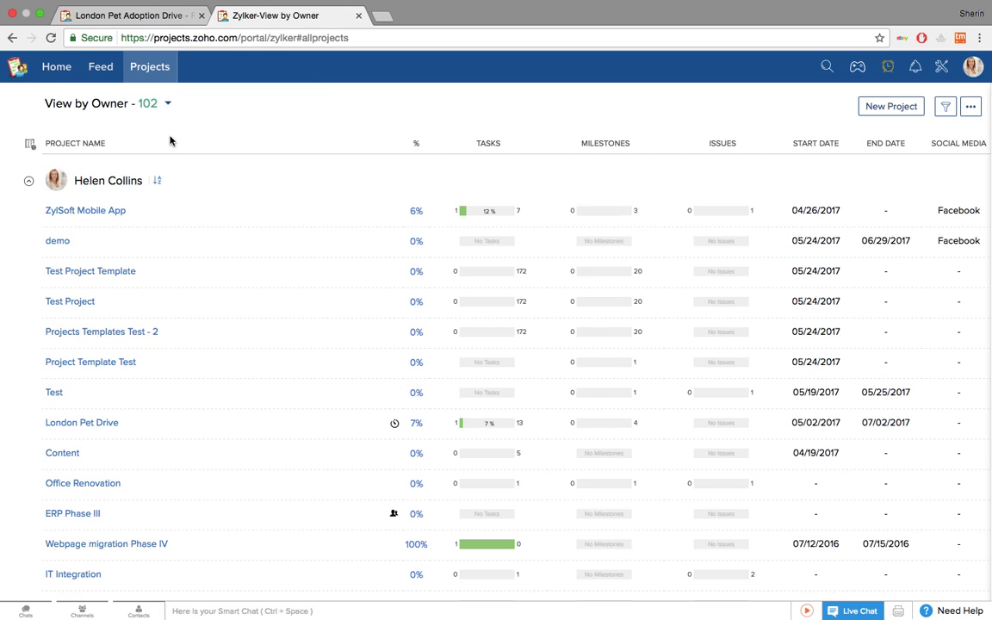
- Hide the % Completed column in the project list and show it again
click(30, 146)
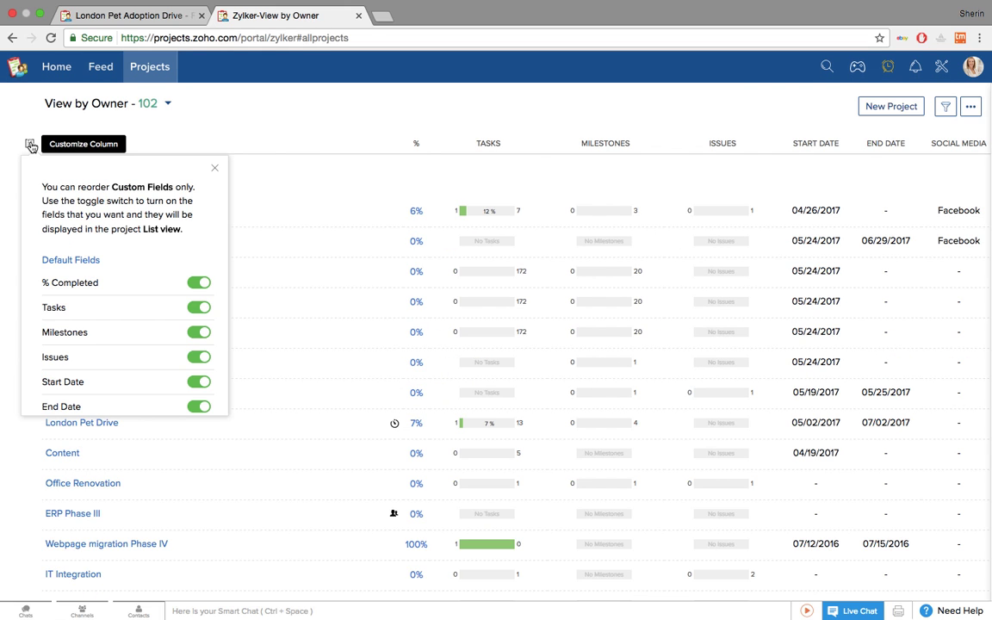
click(197, 284)
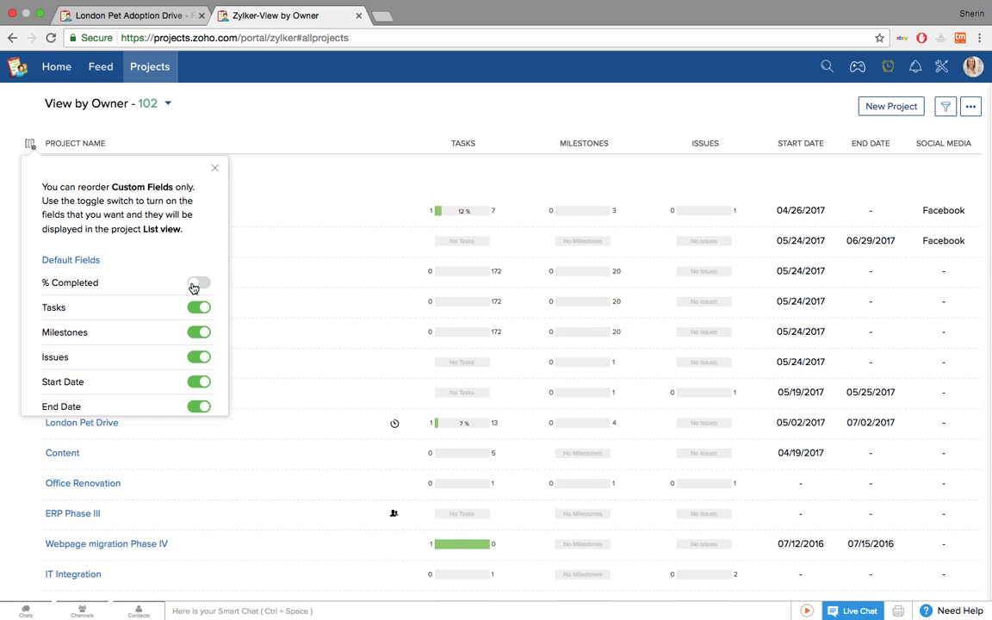
click(196, 285)
click(266, 89)
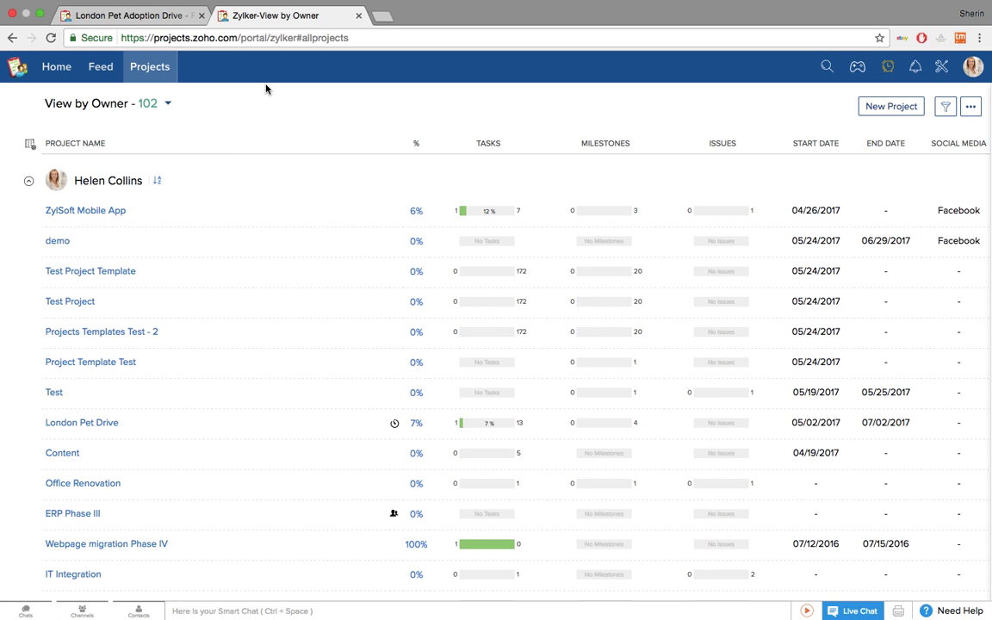
- Look over the available project views, and open group management to view the projects grouped by client
click(120, 107)
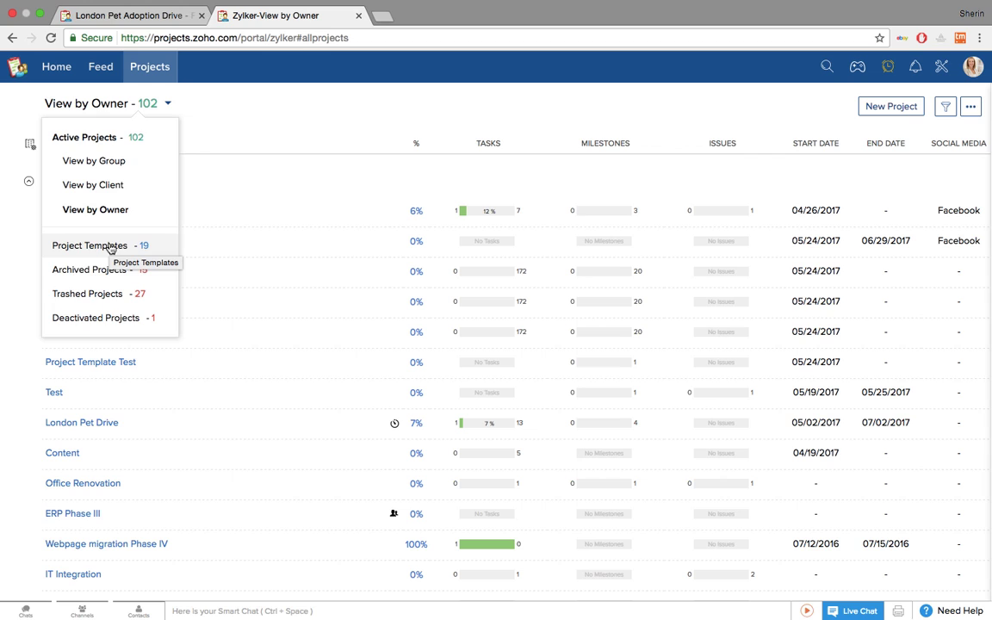
click(328, 103)
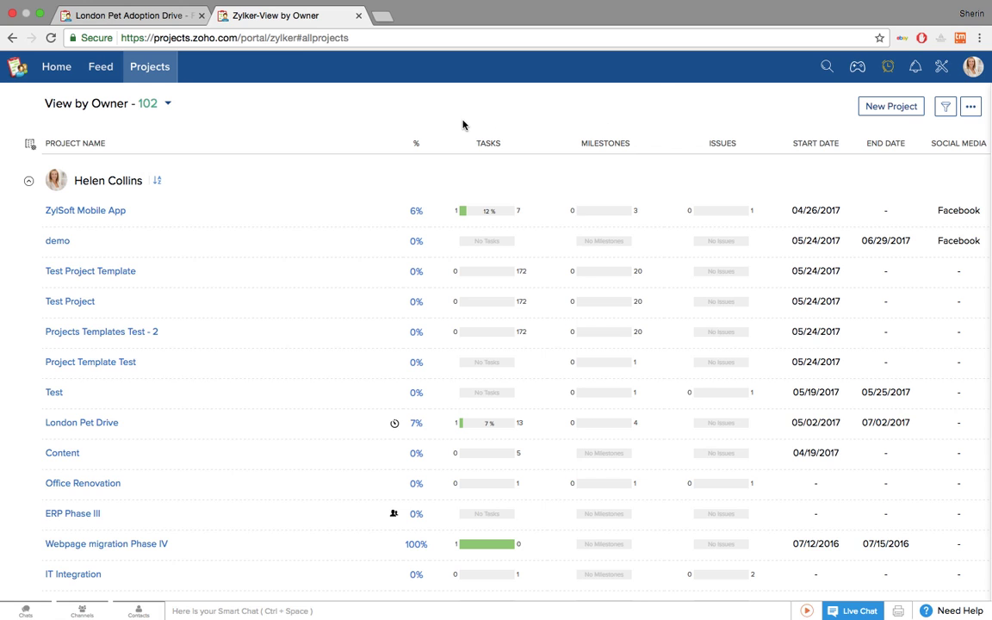
click(972, 107)
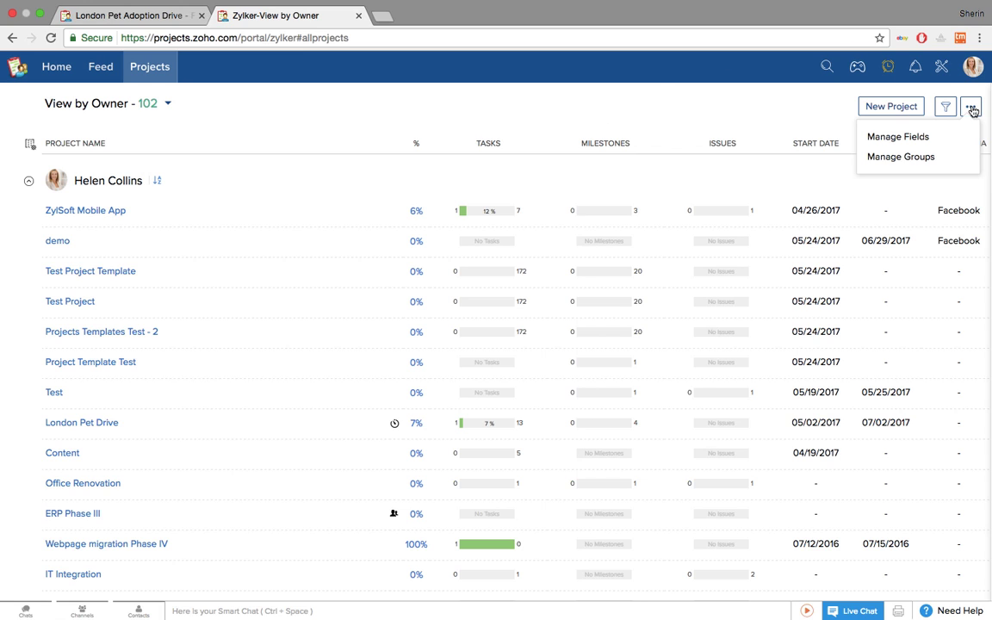
click(912, 160)
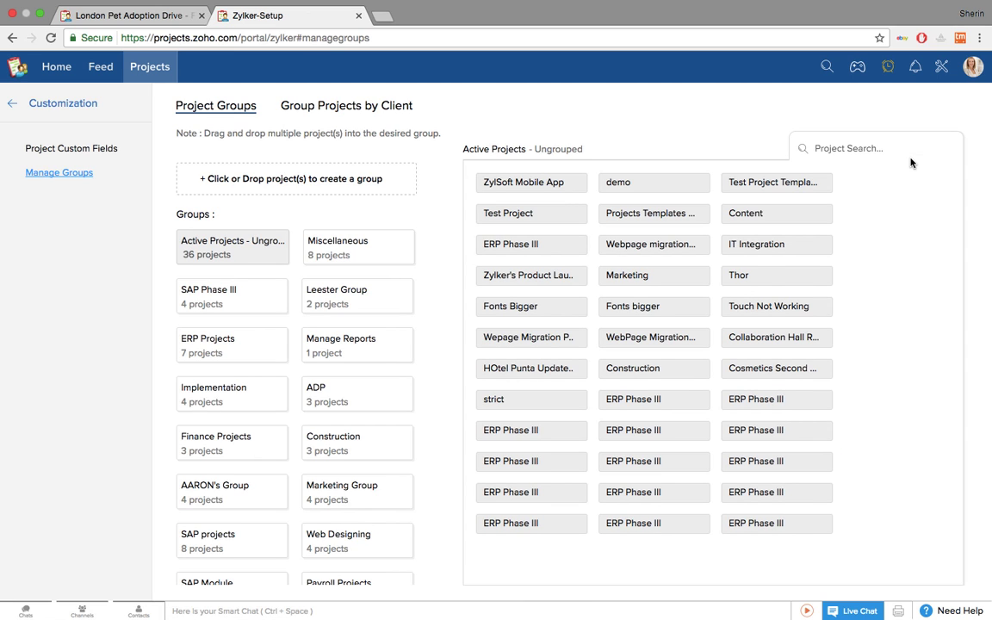
click(367, 109)
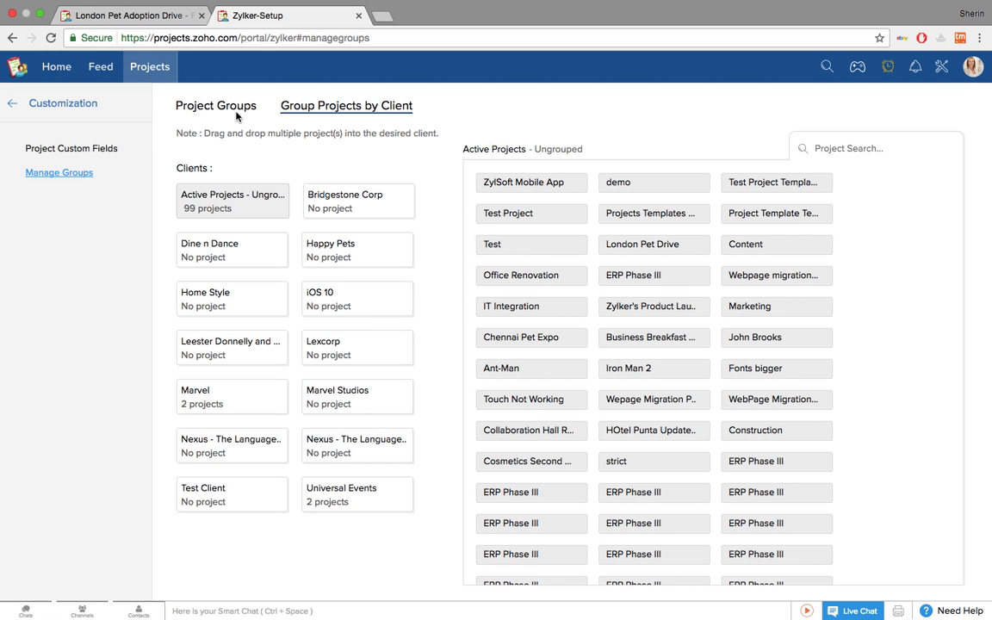
- Open the project custom fields, view the text, numeric and date options for a new field, and cancel the form
click(94, 151)
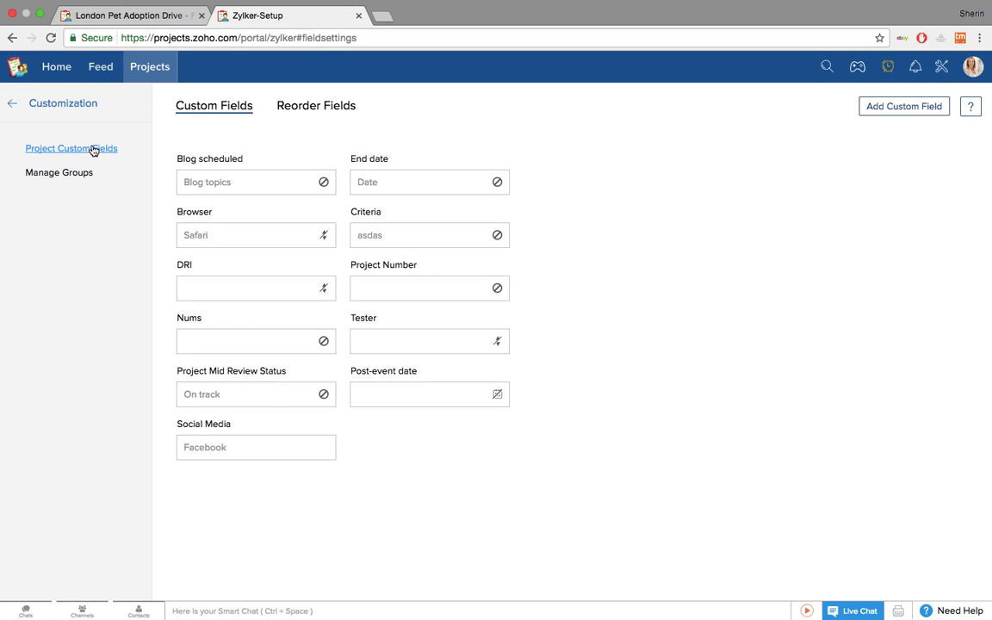
click(909, 107)
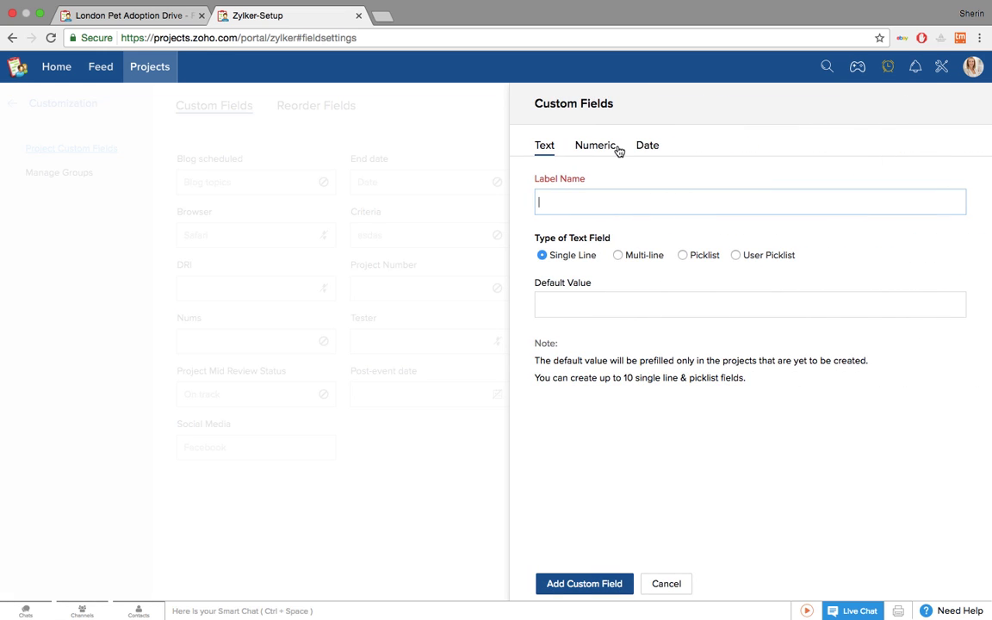
click(613, 149)
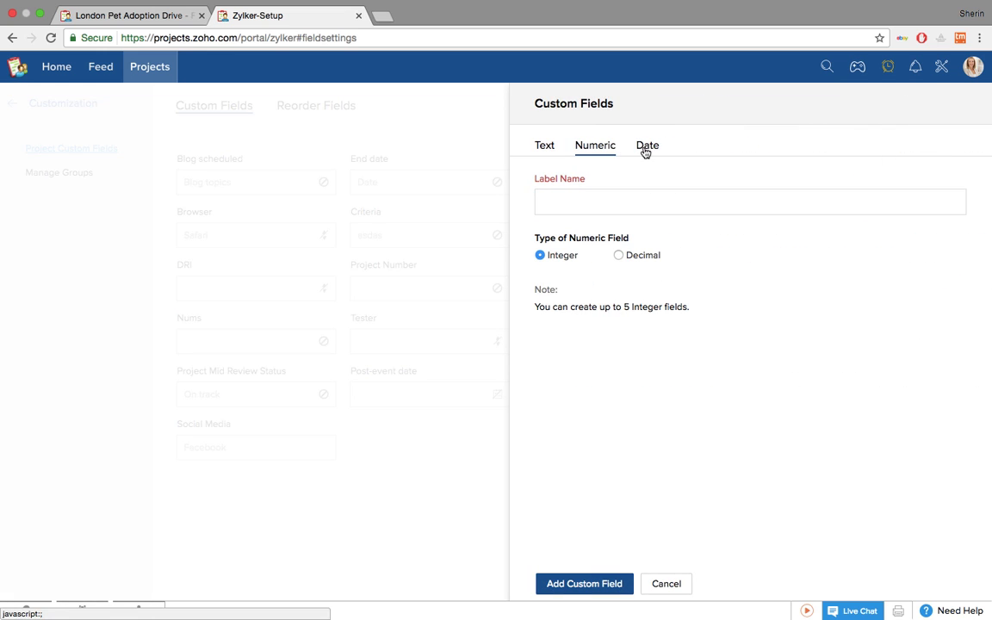
click(646, 148)
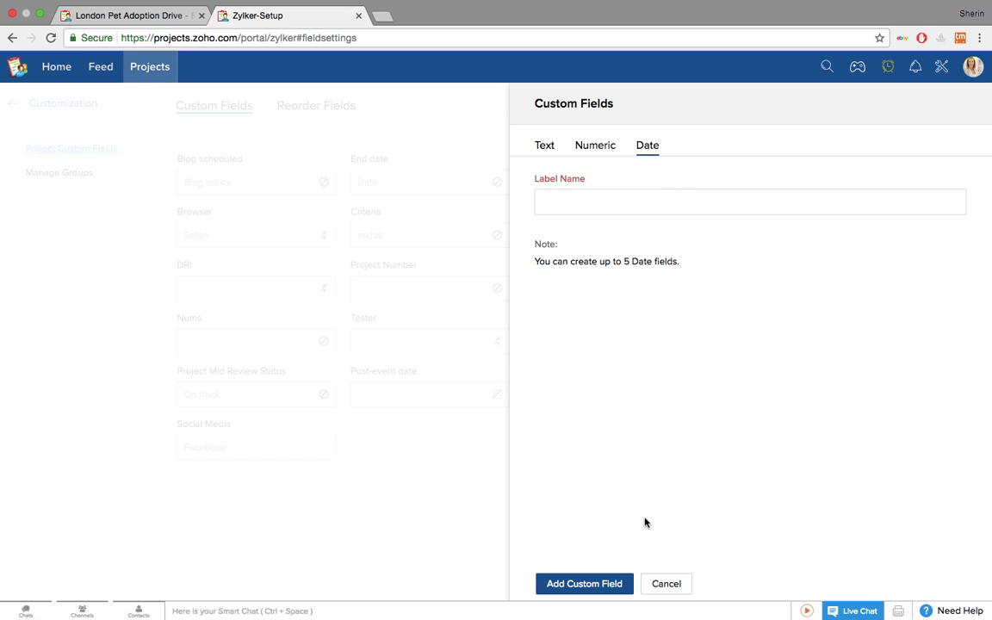
click(659, 583)
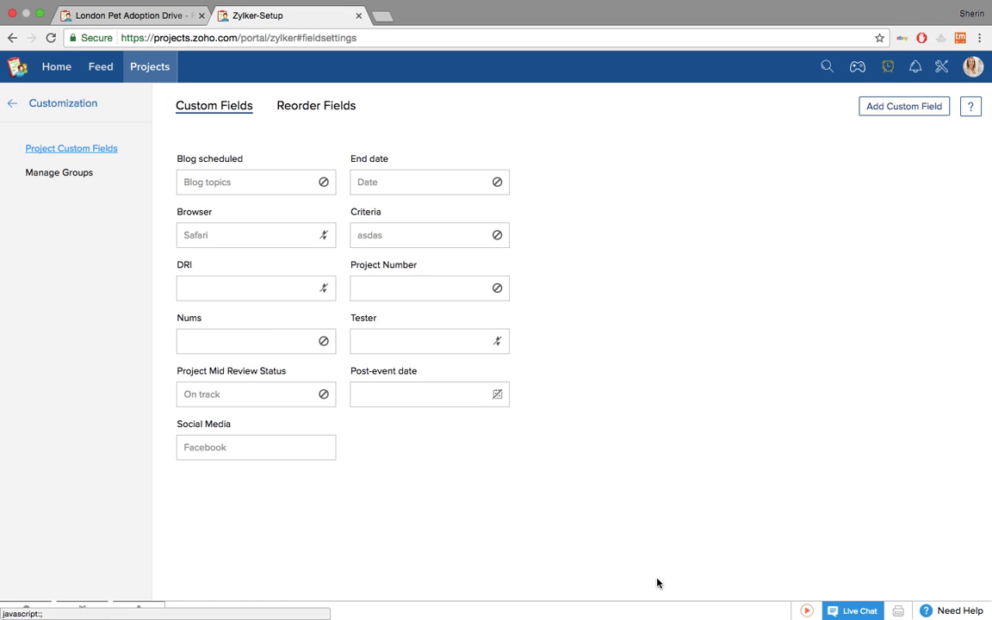
- Try reordering the custom fields by moving Browser after DRI, and return to the projects list without saving
click(312, 104)
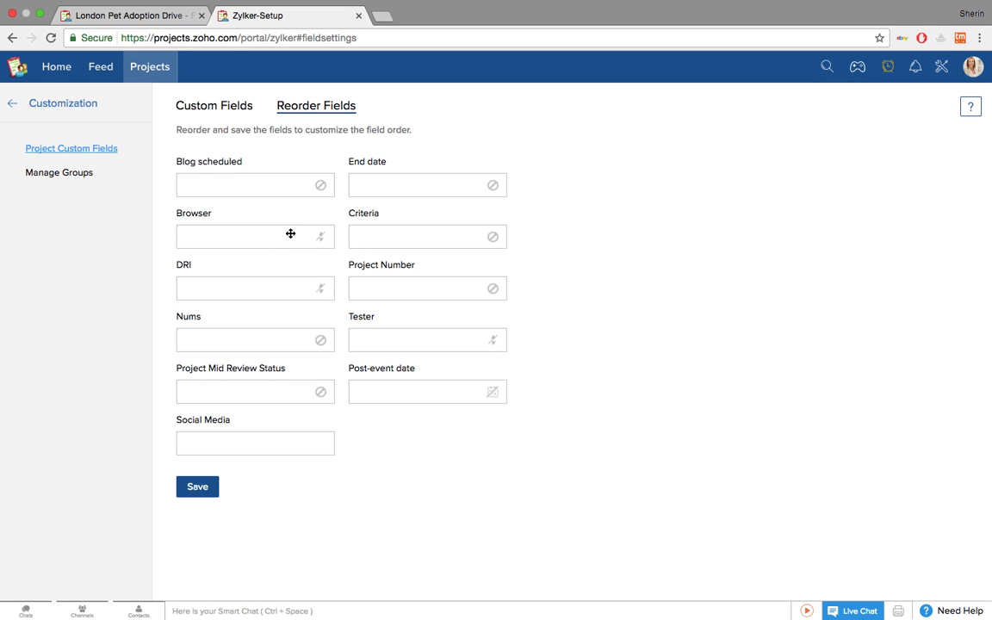
drag(290, 233, 290, 293)
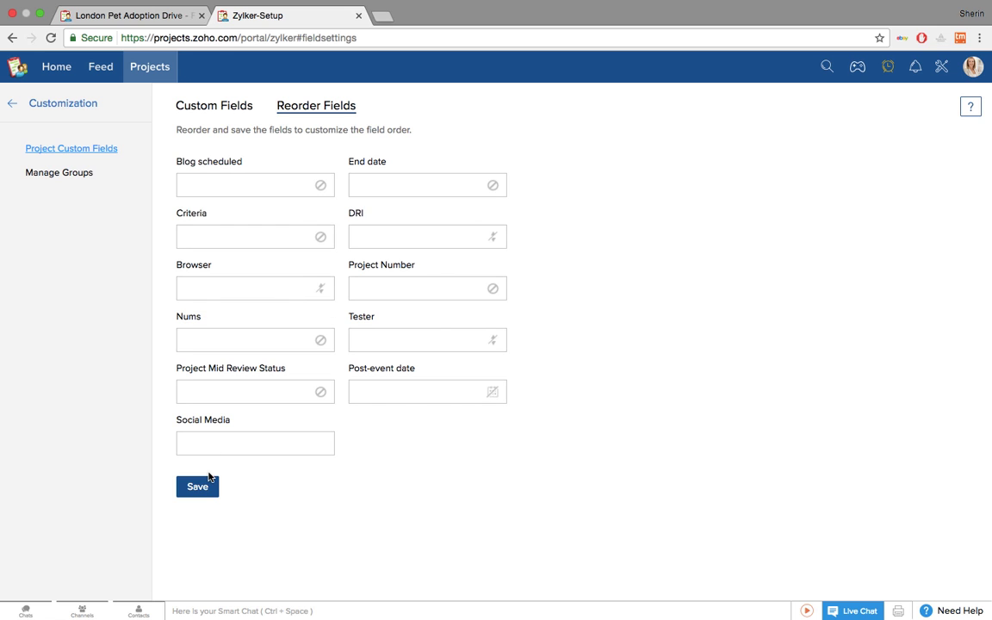
click(12, 104)
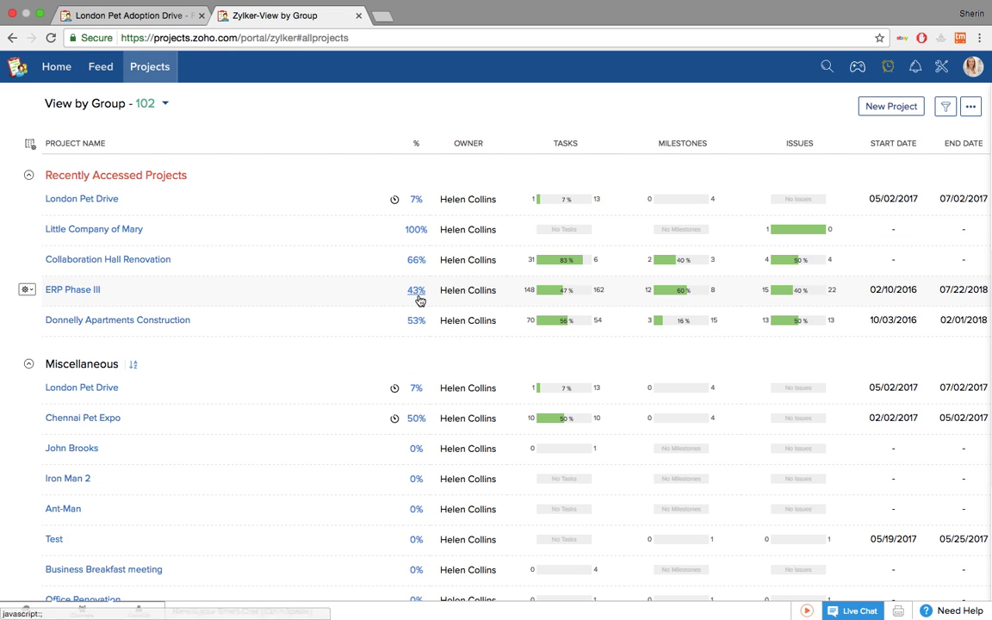
- Open the ERP Phase III progress summary and examine its account summary and project status charts
click(416, 291)
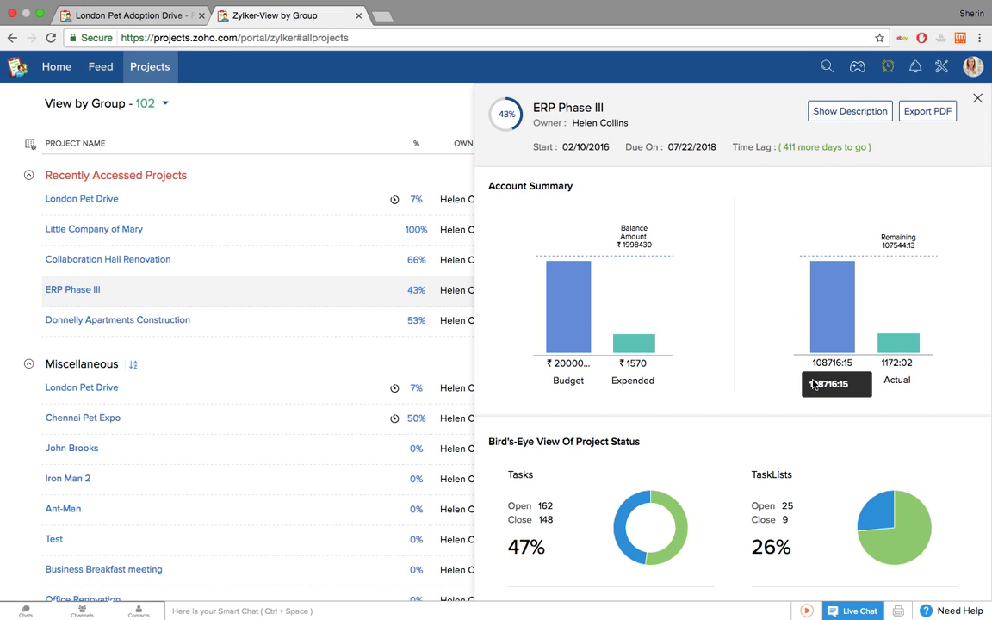
scroll(737, 395, down, 5)
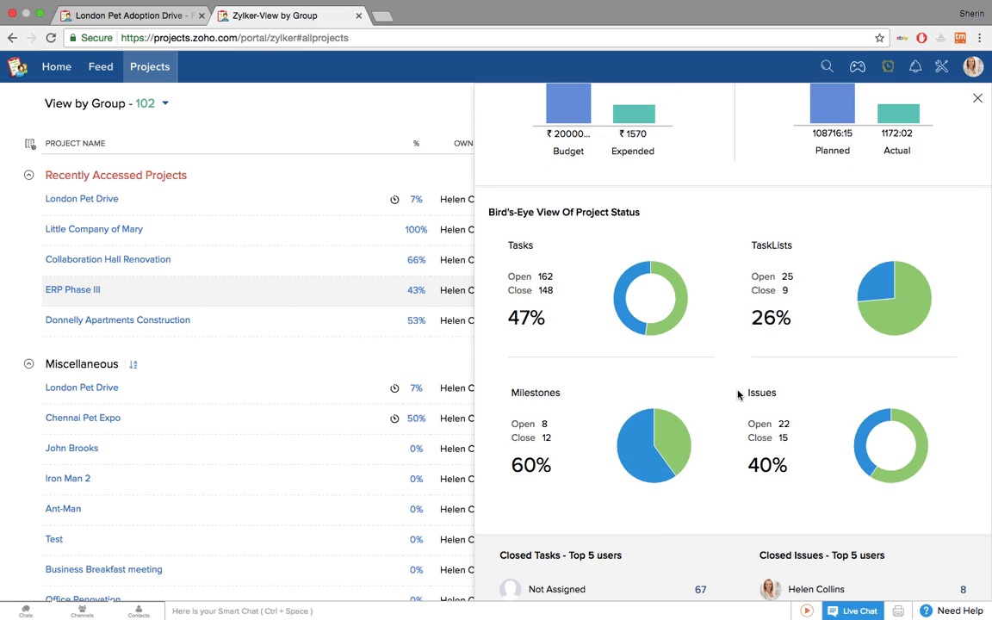
- Examine the ERP Phase III summary's top users for closed tasks and issues and its usage figures, and close the summary
scroll(737, 396, up, 1)
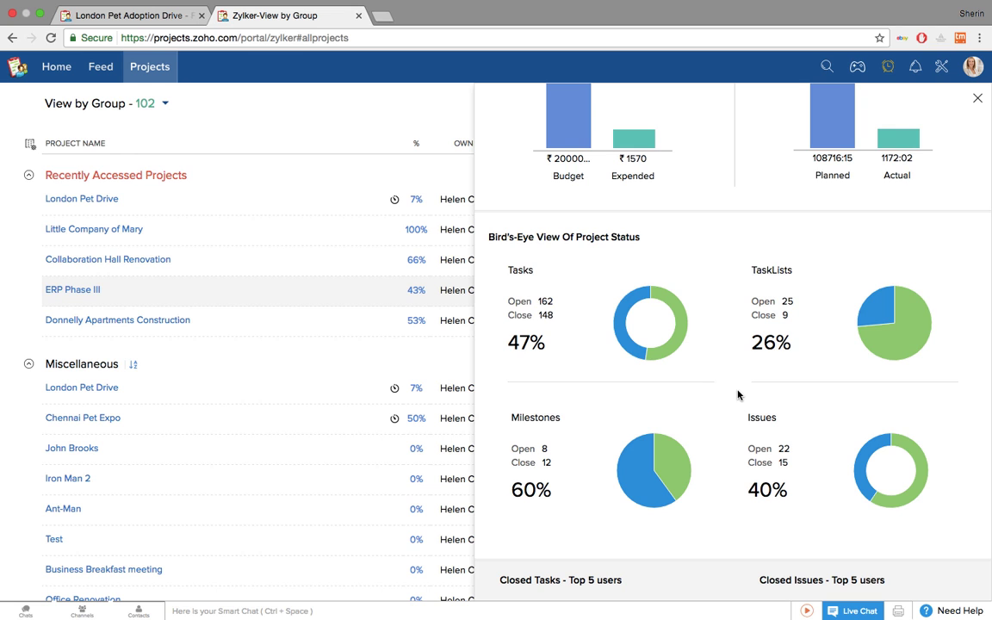
scroll(737, 396, down, 7)
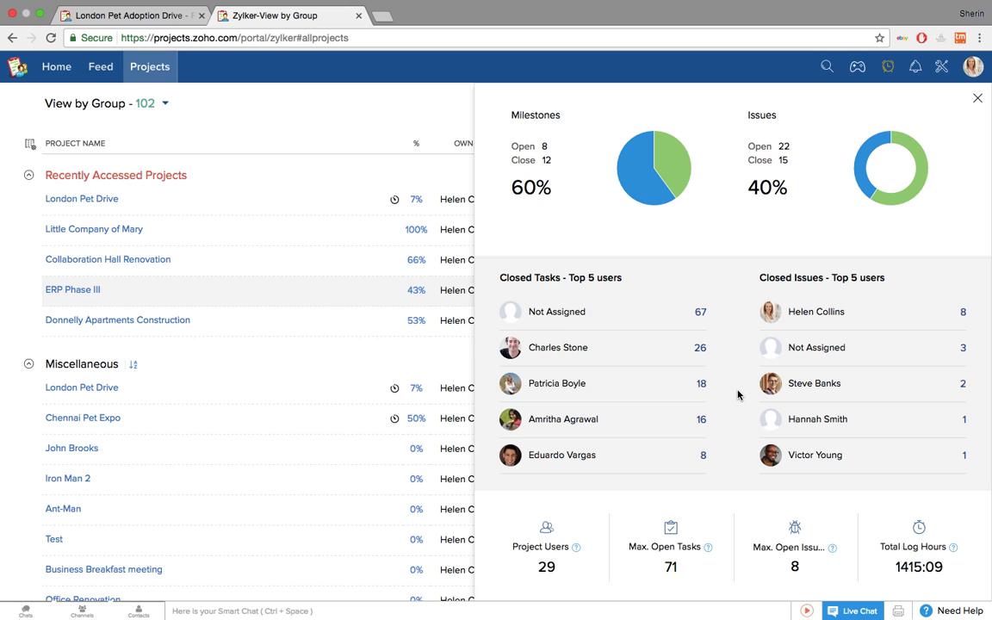
scroll(737, 395, down, 1)
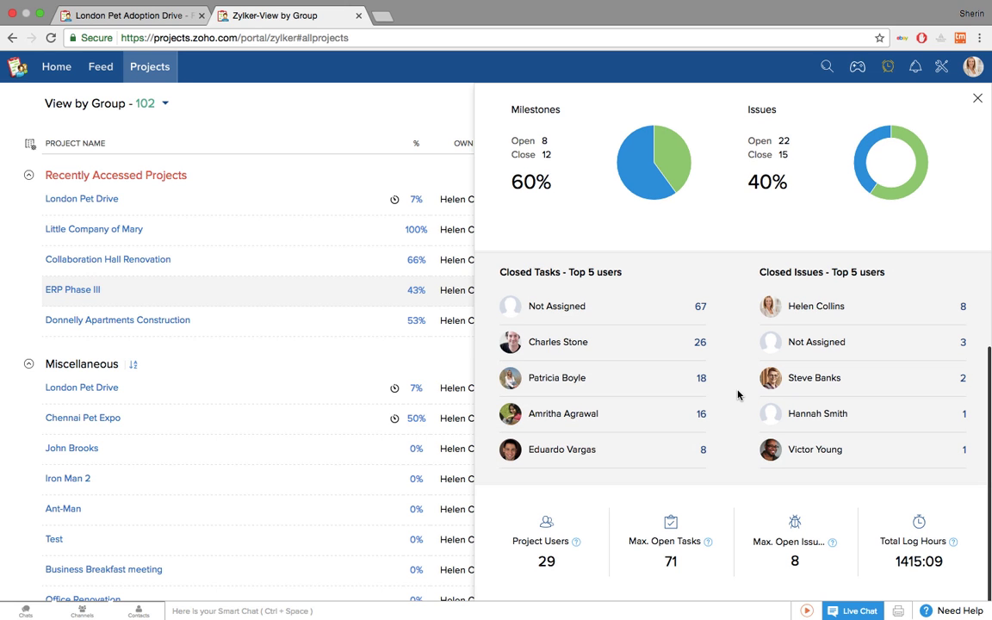
click(978, 98)
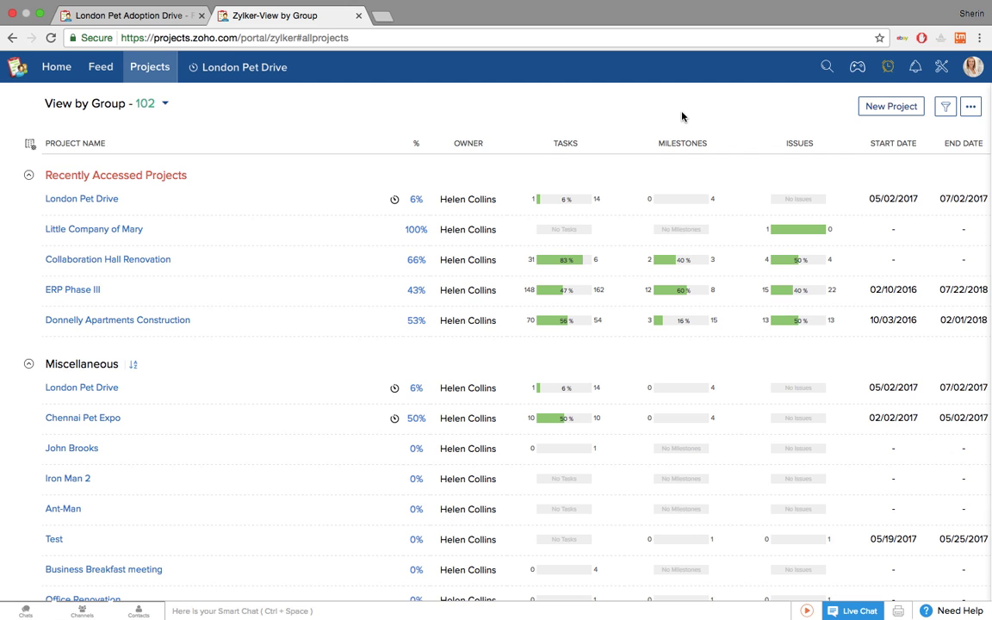
- Add a project template named Expo based on the Chennai Pet Expo project
click(142, 102)
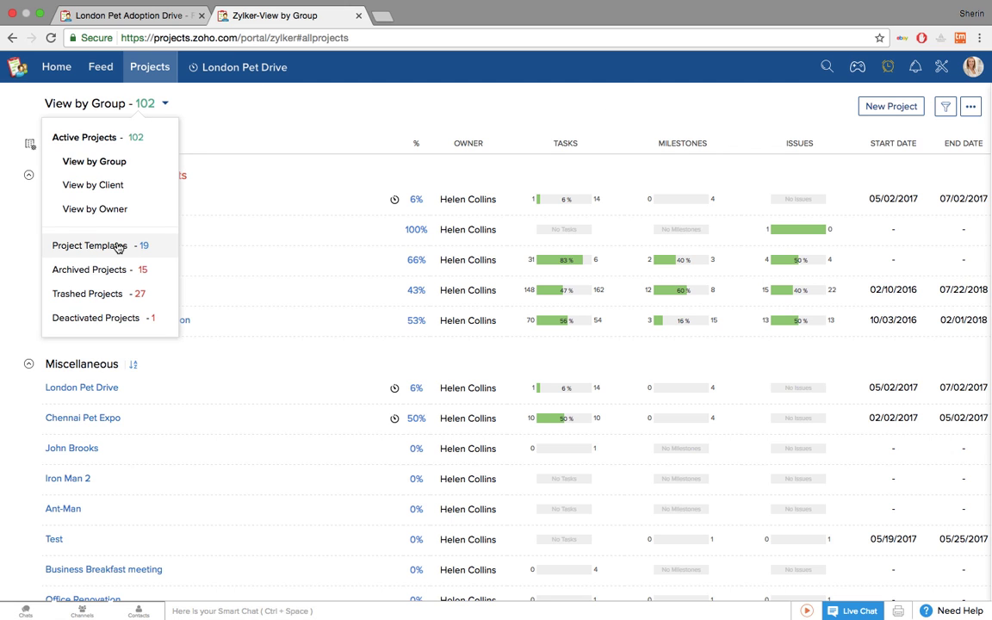
click(119, 247)
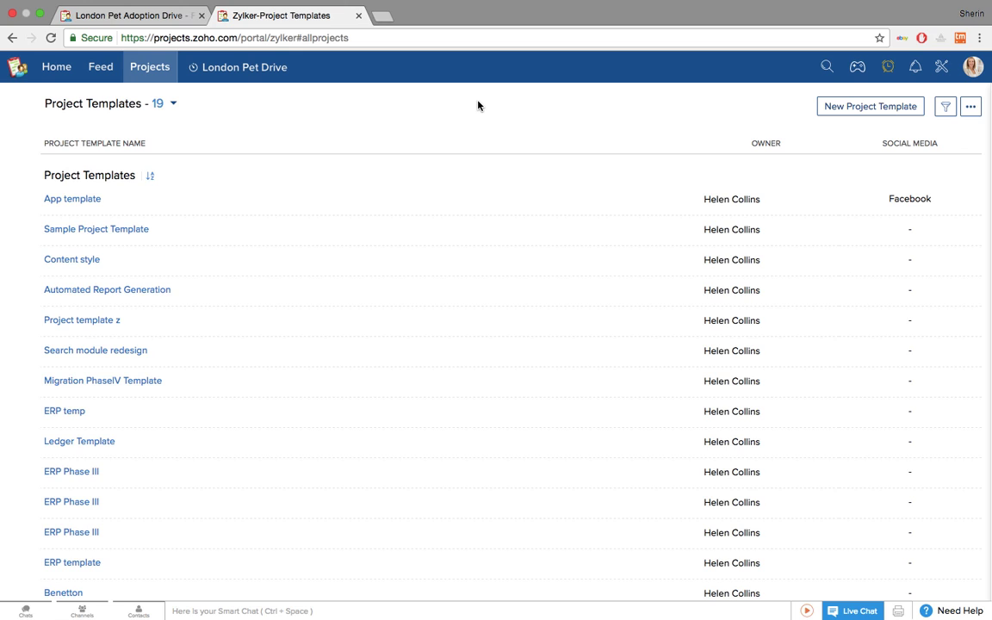
click(828, 110)
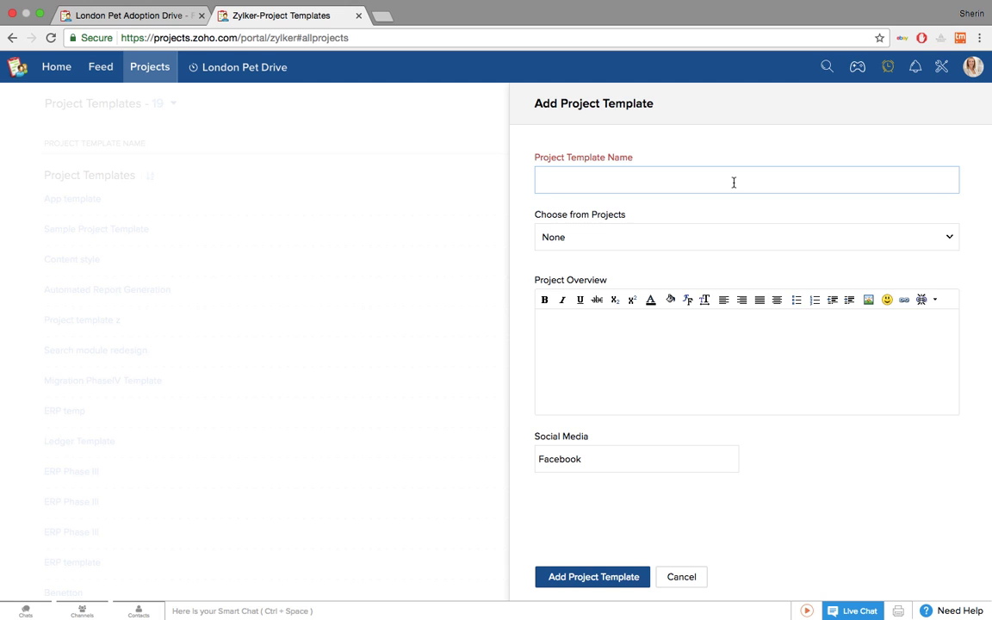
text(Expo)
click(927, 242)
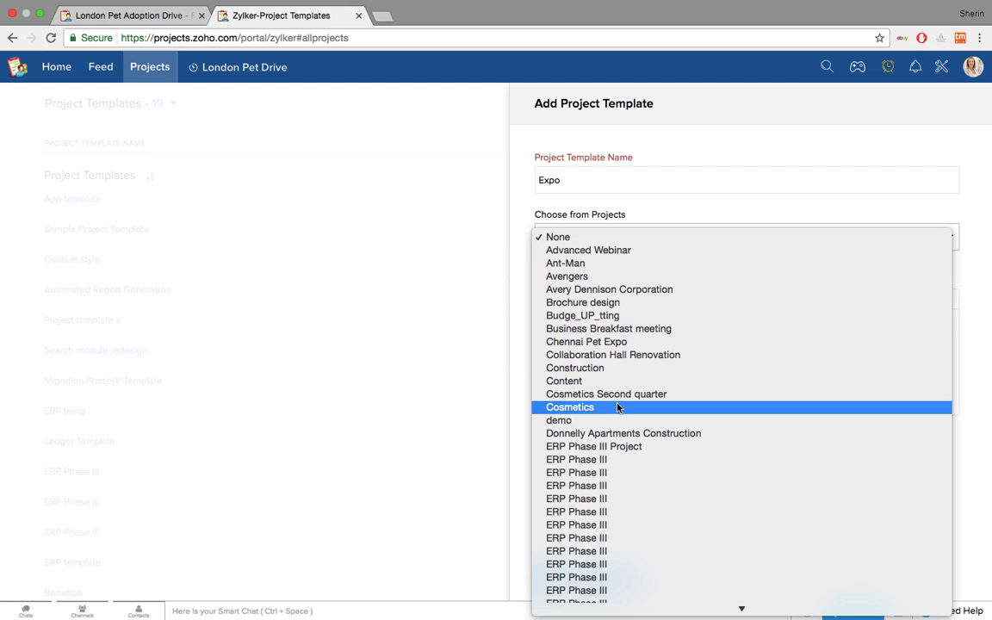
click(629, 342)
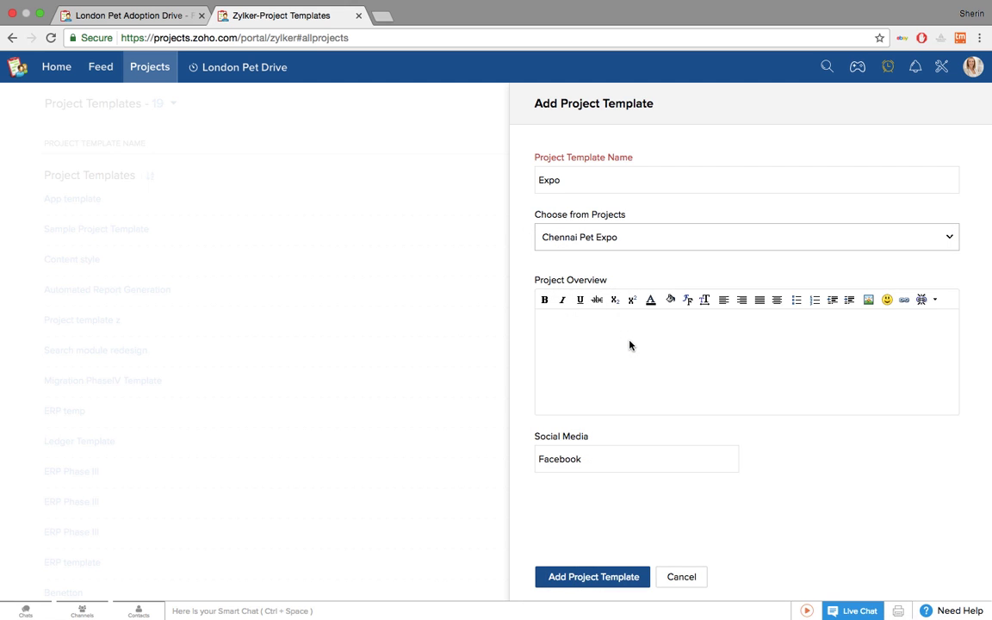
click(630, 346)
click(574, 585)
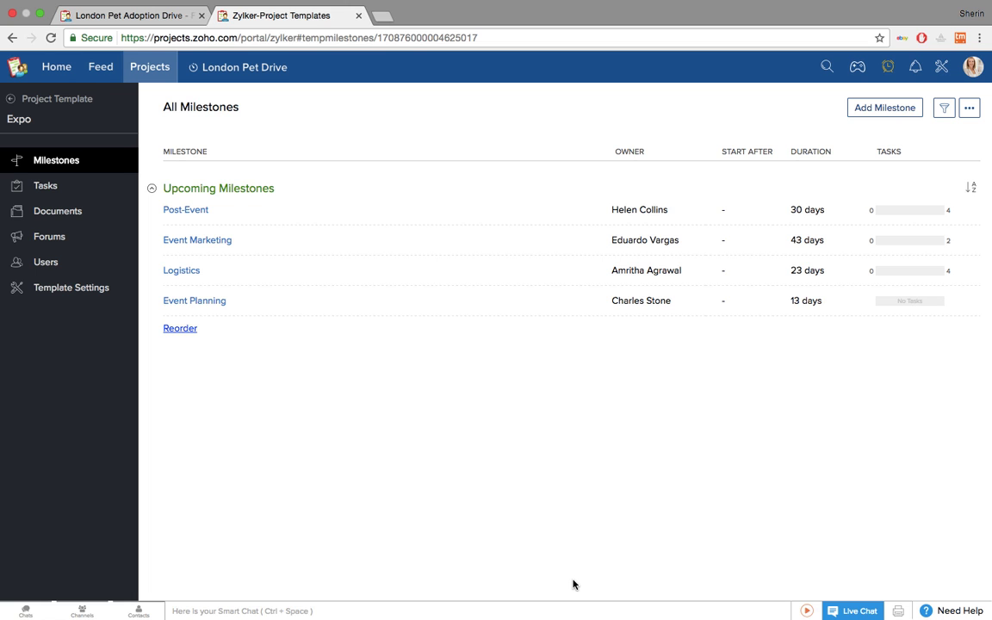
- Return the projects list to the view by group, and open the London Pet Drive project
click(164, 68)
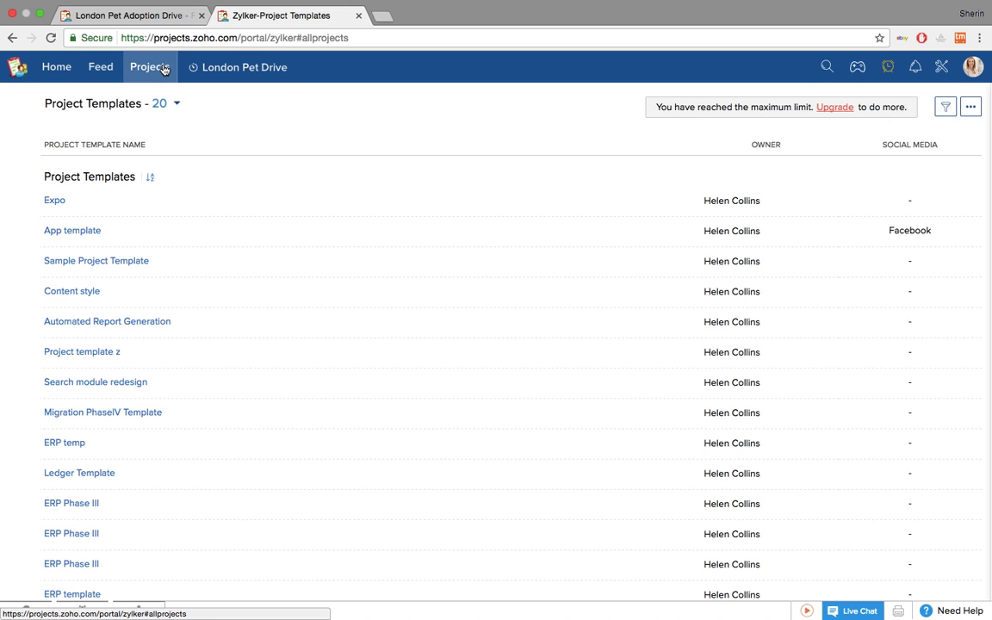
click(137, 100)
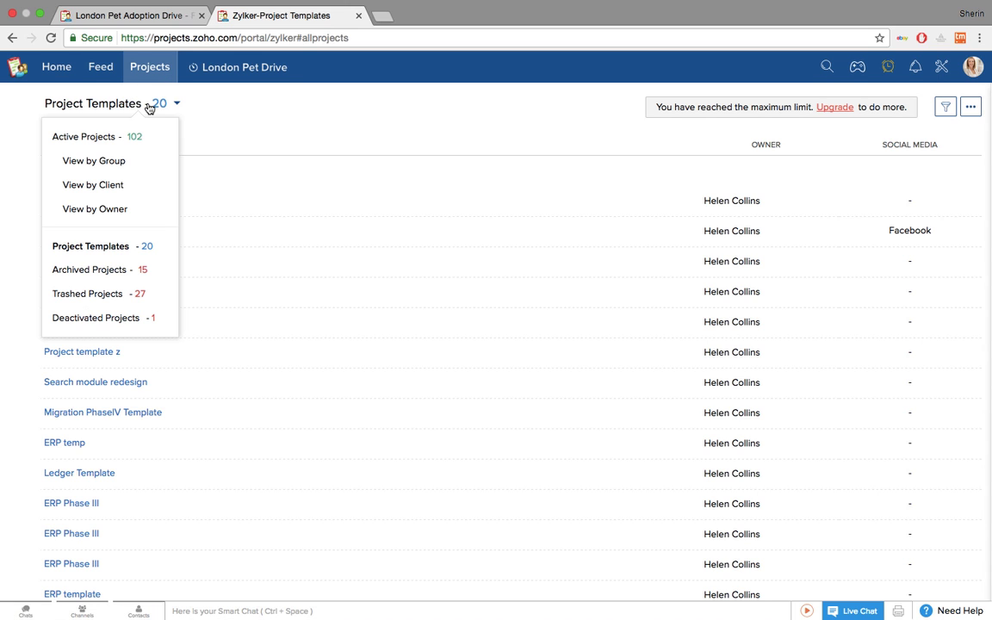
click(102, 172)
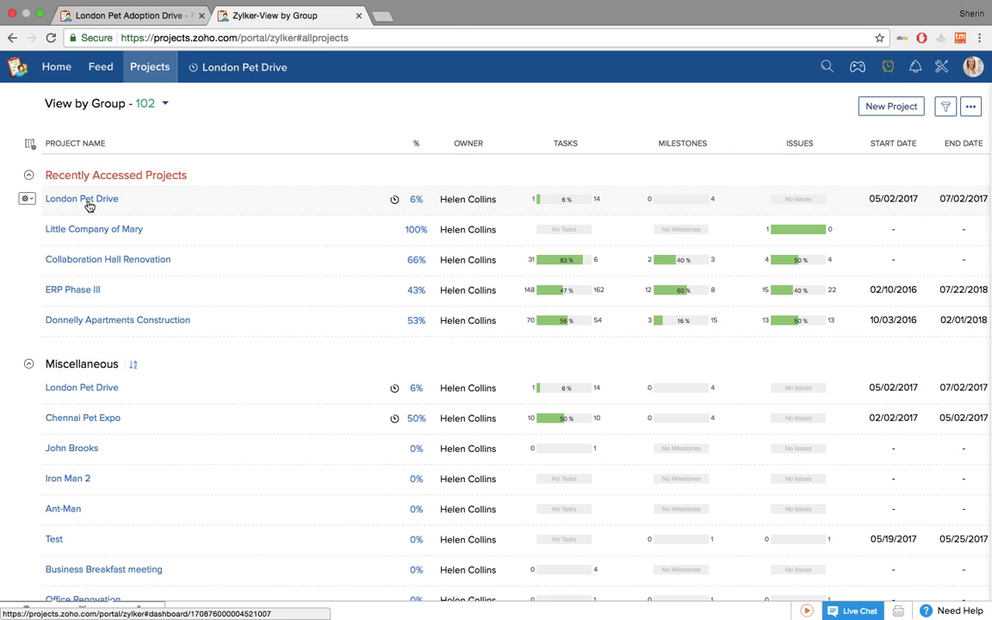
click(89, 200)
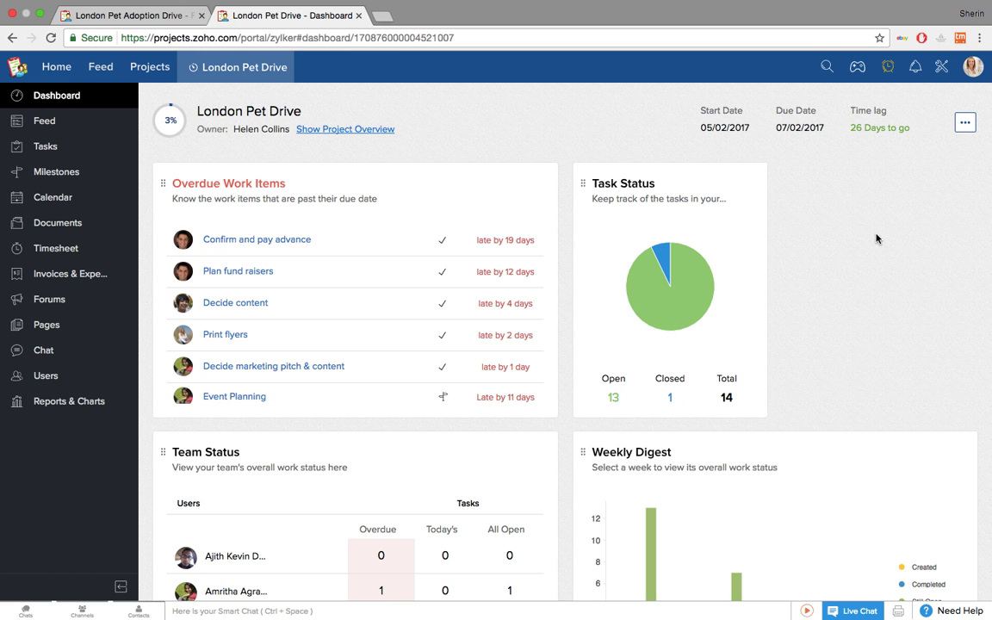
- Look through the London Pet Drive dashboard widgets, from team and budget status to the task progress chart and timesheet summary
scroll(877, 239, down, 5)
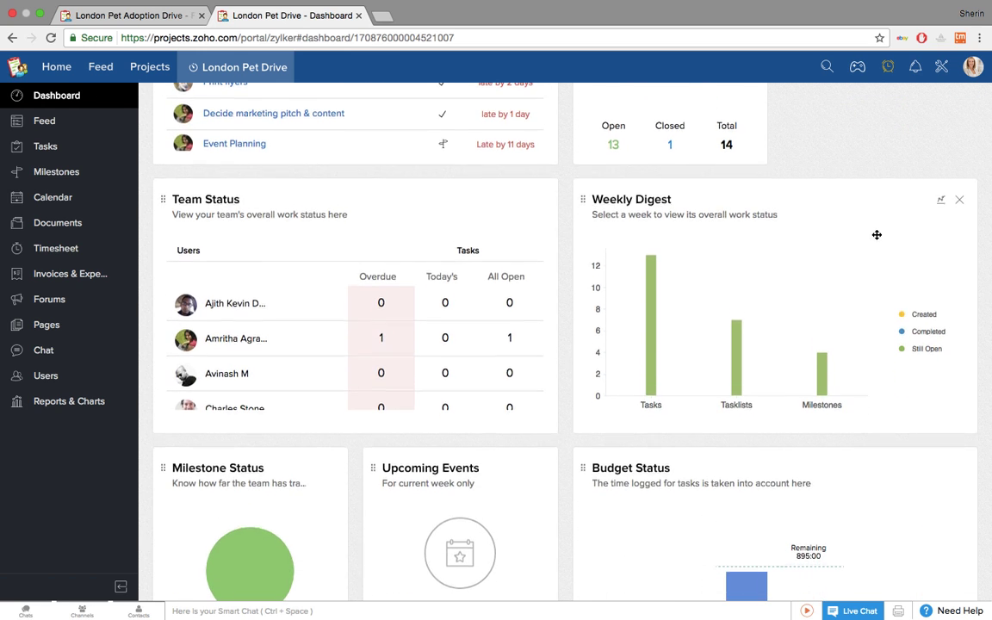
scroll(877, 235, down, 2)
scroll(877, 234, down, 1)
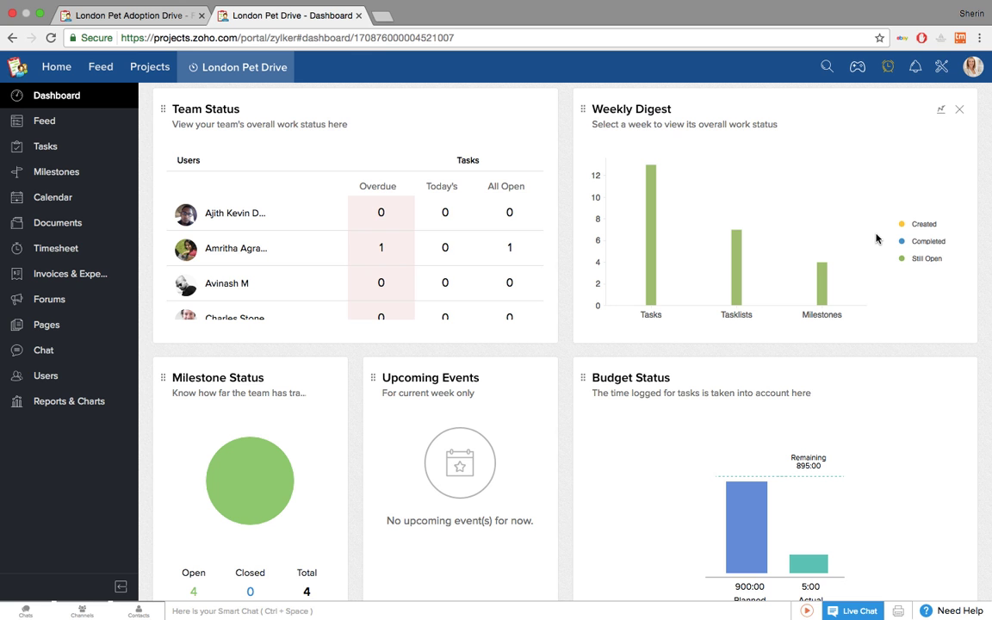
scroll(877, 239, down, 2)
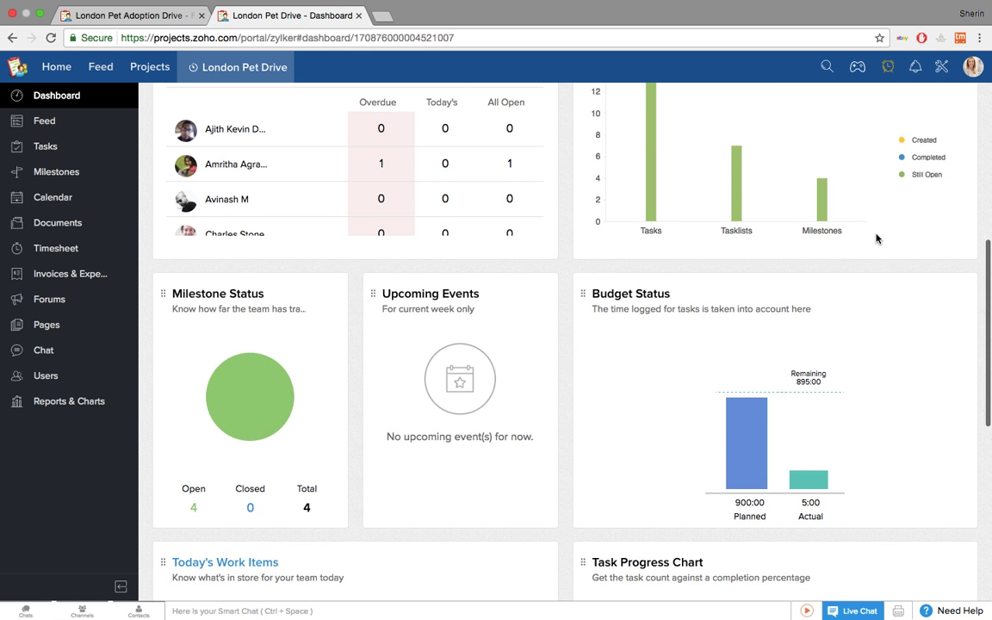
scroll(877, 239, down, 5)
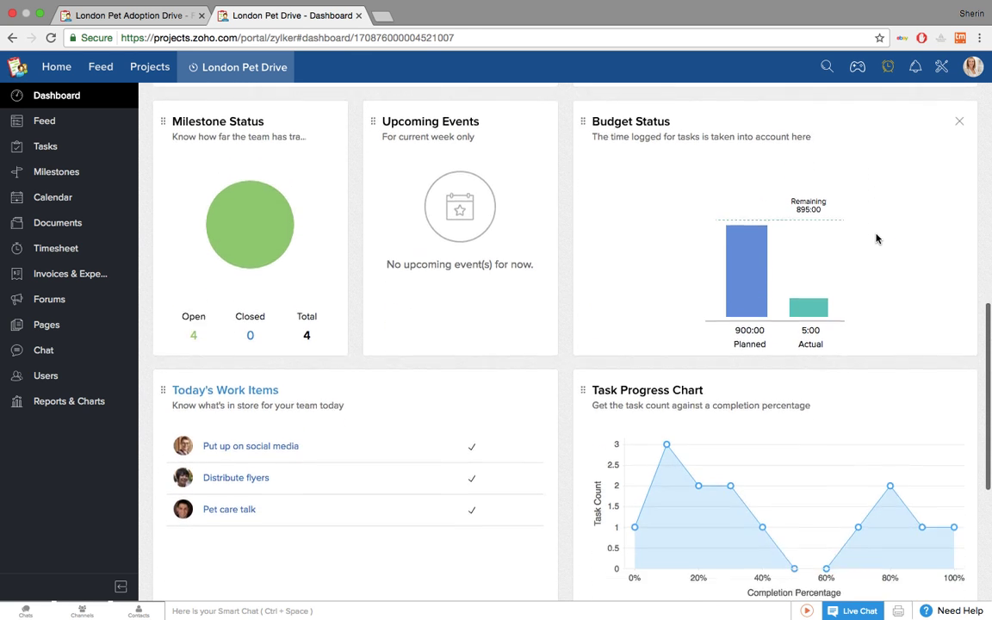
scroll(877, 238, down, 4)
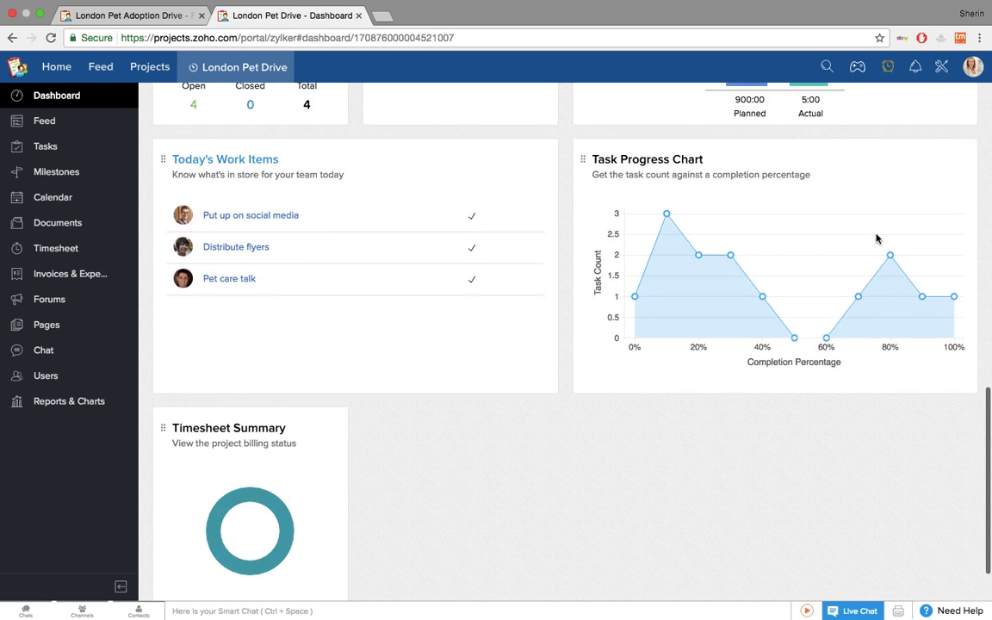
scroll(877, 238, down, 2)
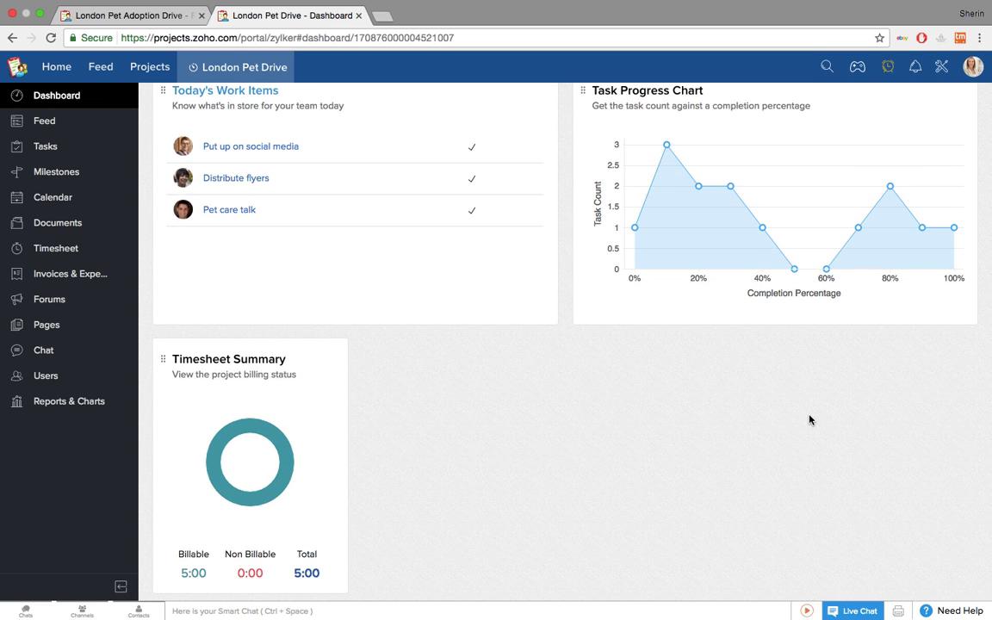
scroll(810, 419, up, 3)
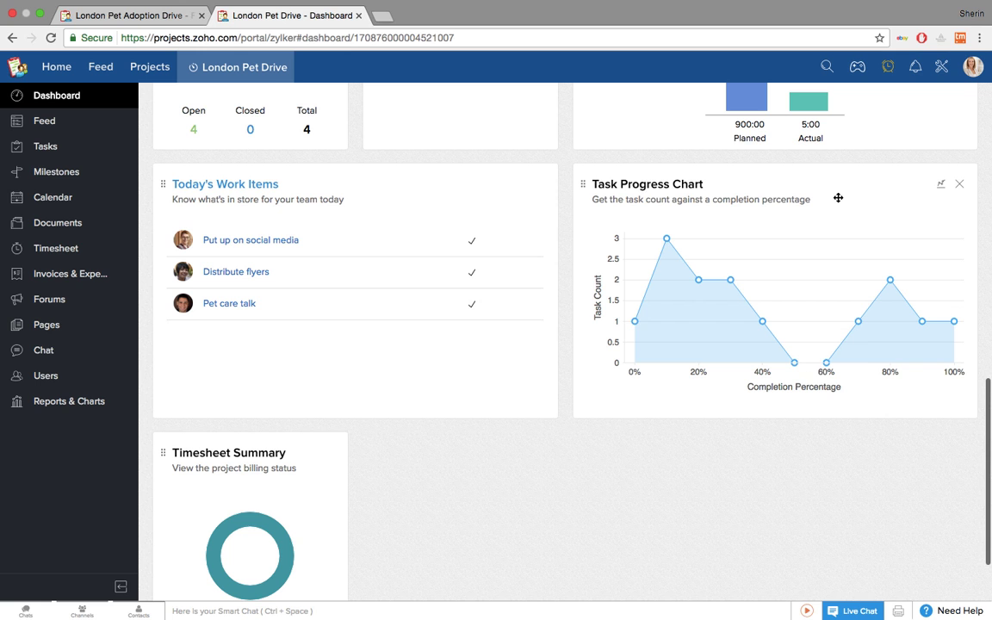
drag(847, 175, 802, 349)
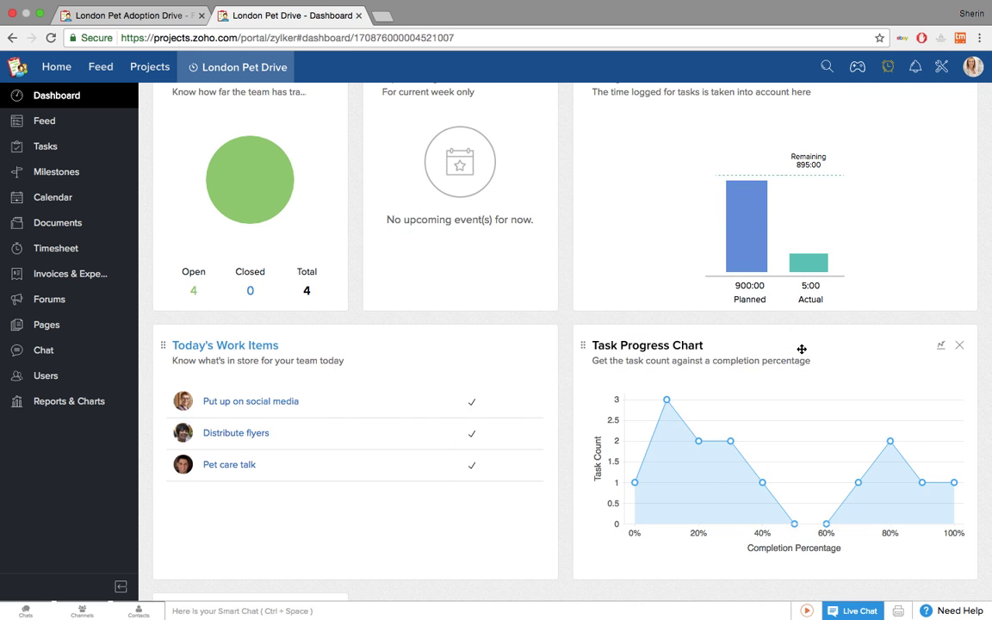
scroll(802, 349, up, 8)
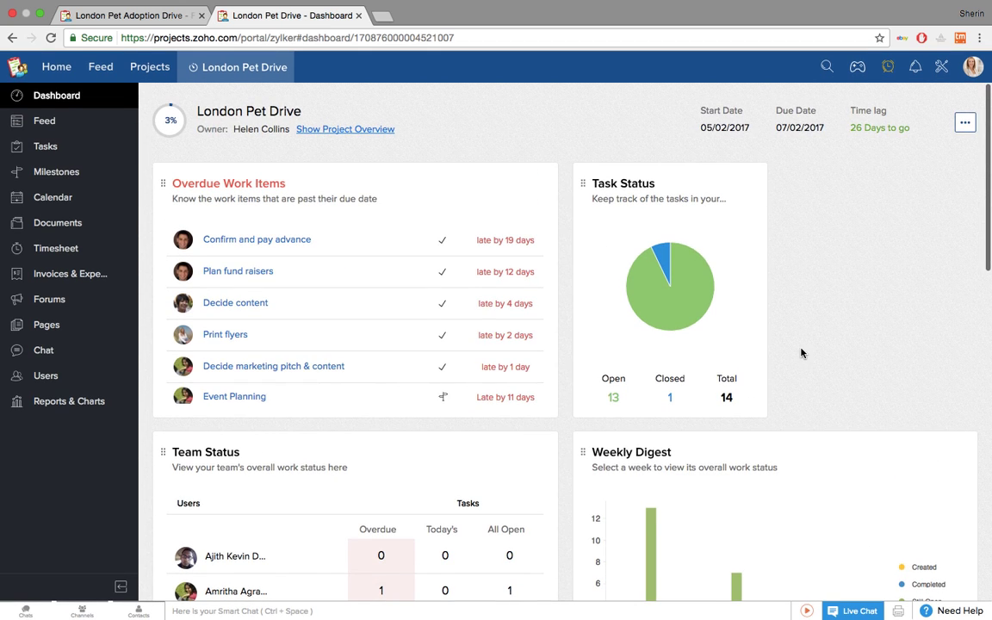
- Review the London Pet Drive dashboard's widget options, its project feed and its milestone list
click(966, 123)
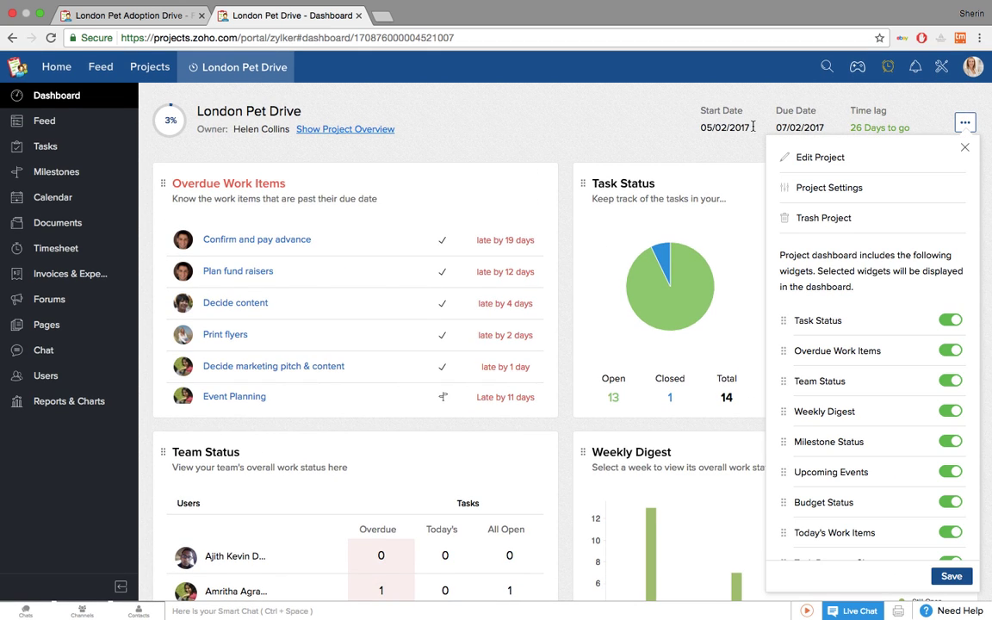
click(625, 122)
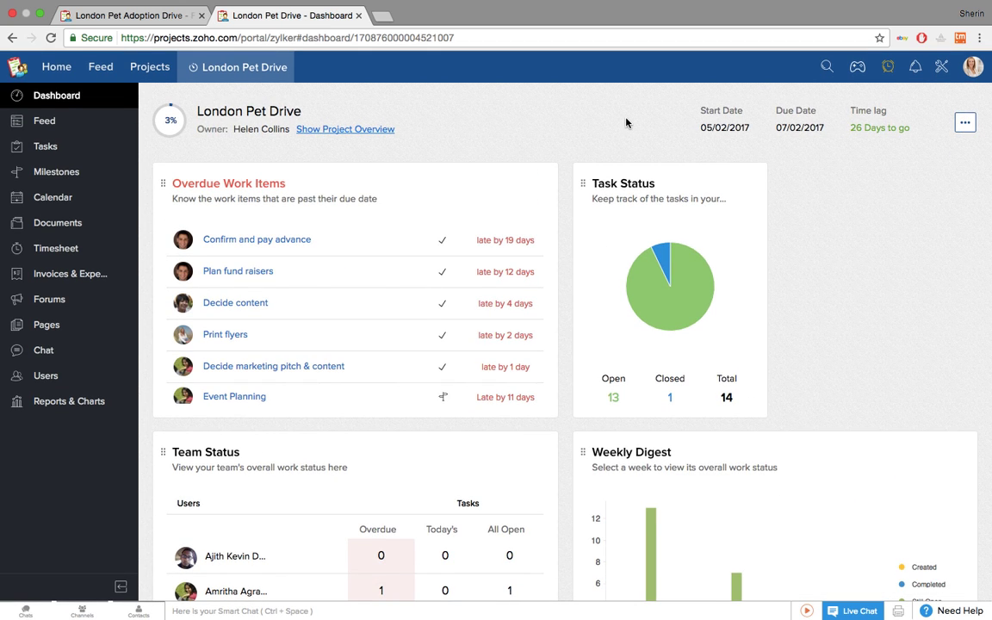
click(72, 121)
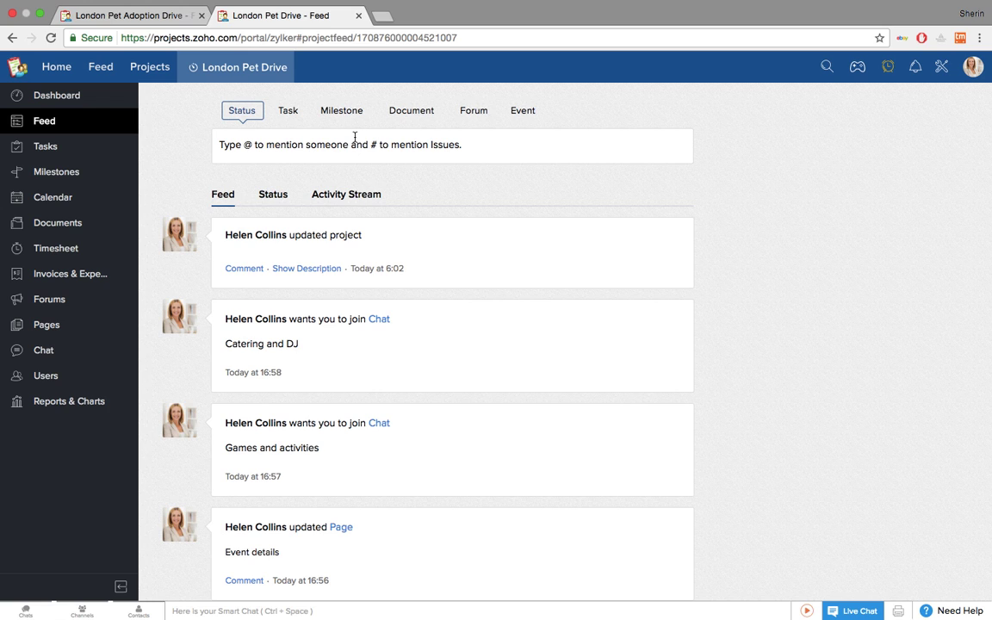
click(84, 174)
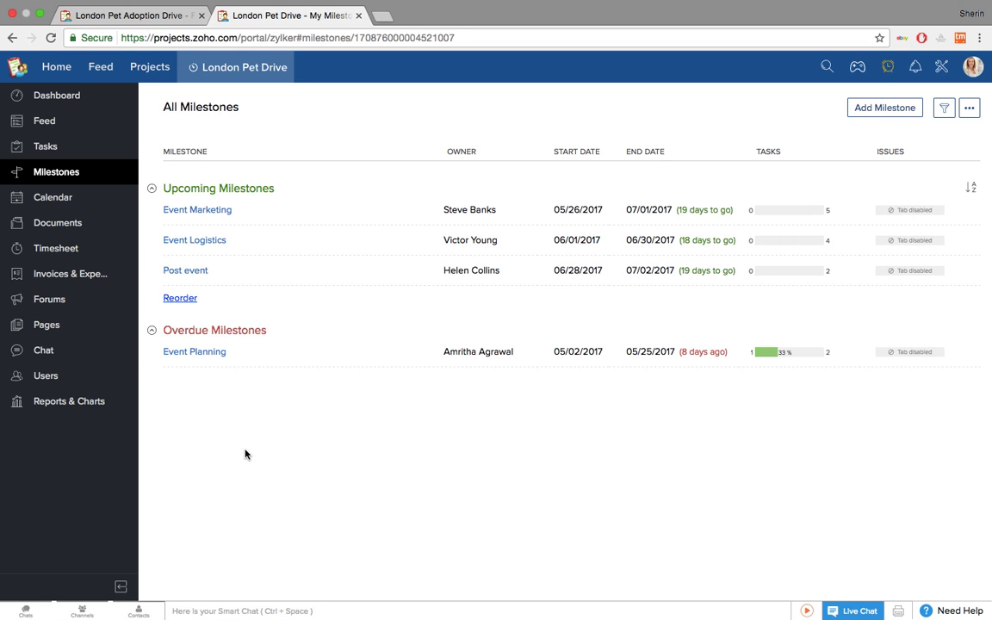
- Fill in an Internal milestone named Evaluation from 06/06/2017 to 06/30/2017, assign another project user, and discard it
click(898, 114)
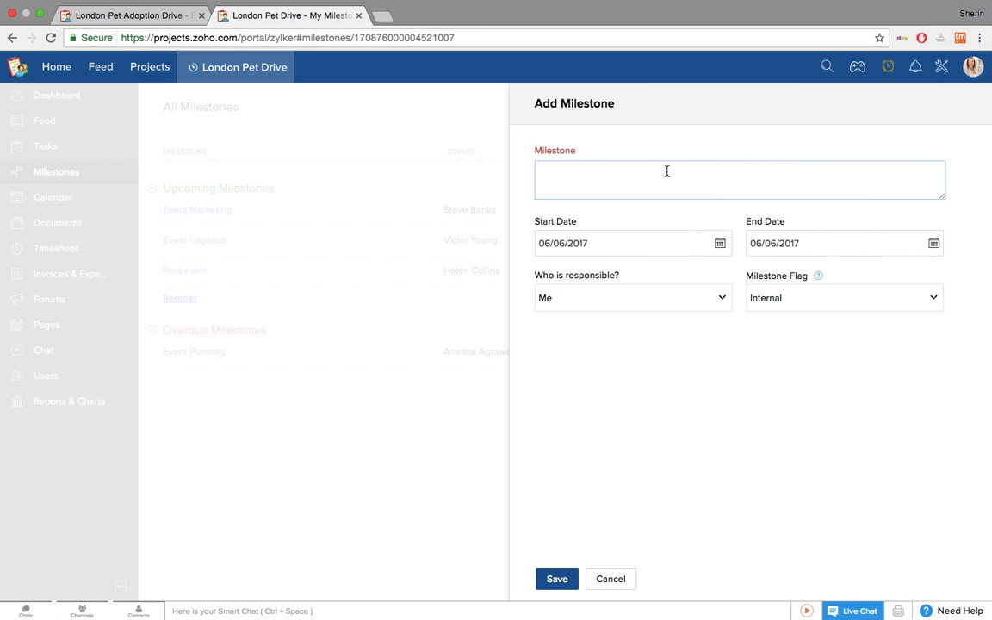
text(Evaluation)
click(722, 243)
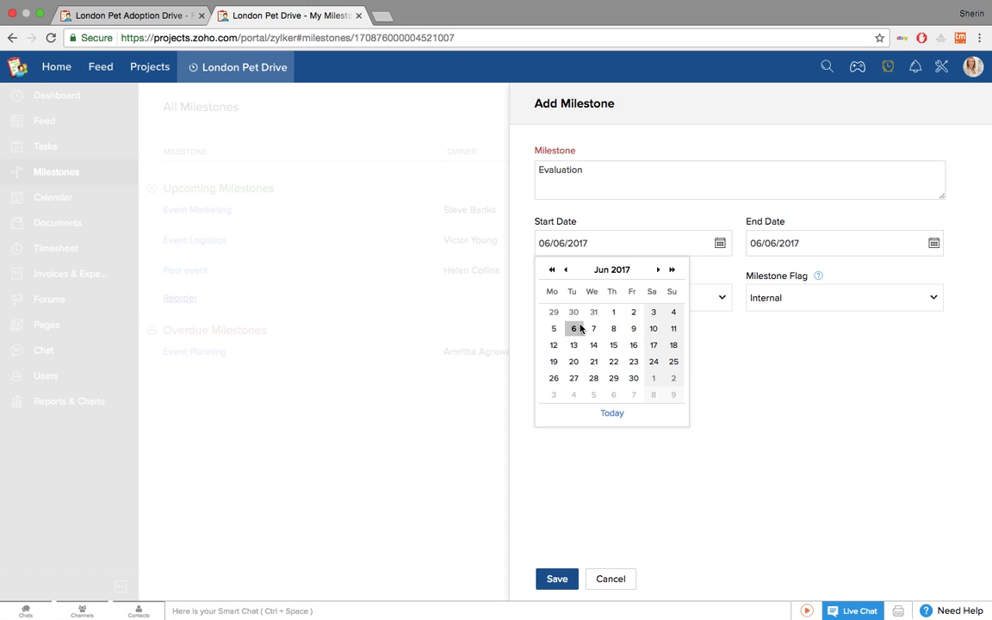
click(934, 243)
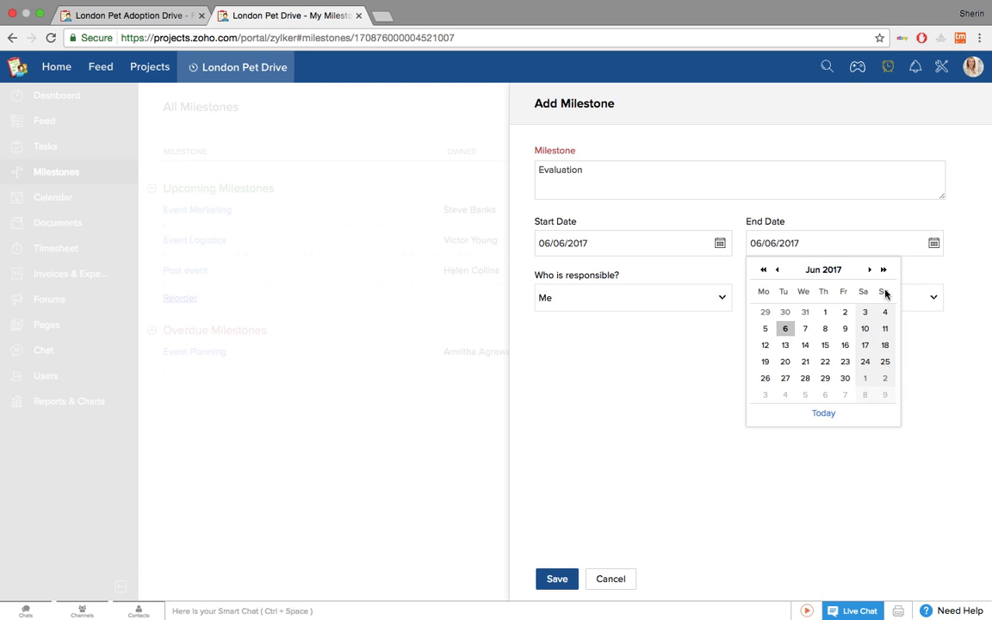
click(845, 378)
click(712, 305)
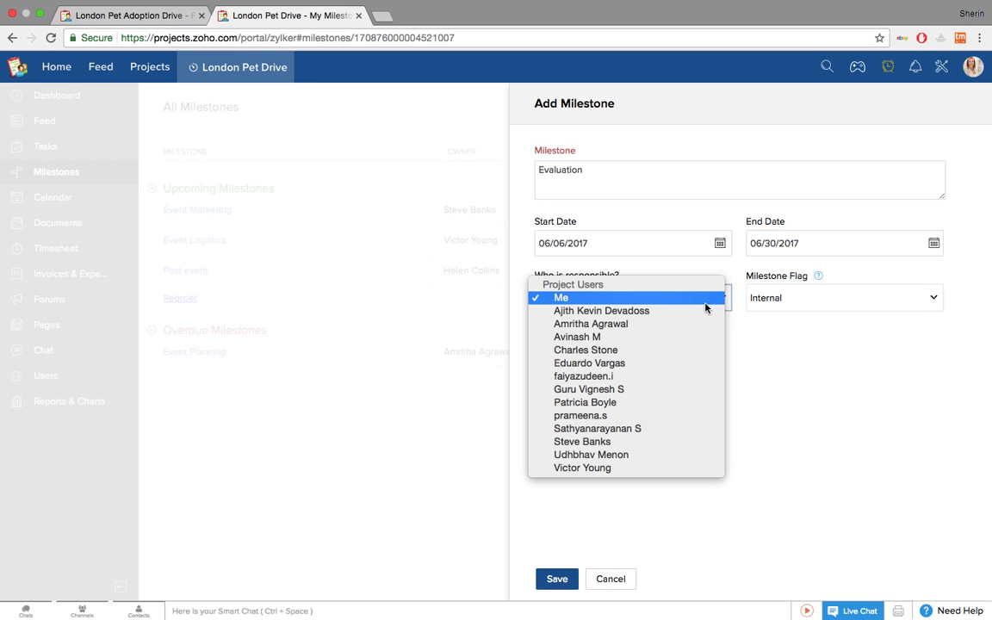
click(663, 337)
click(858, 298)
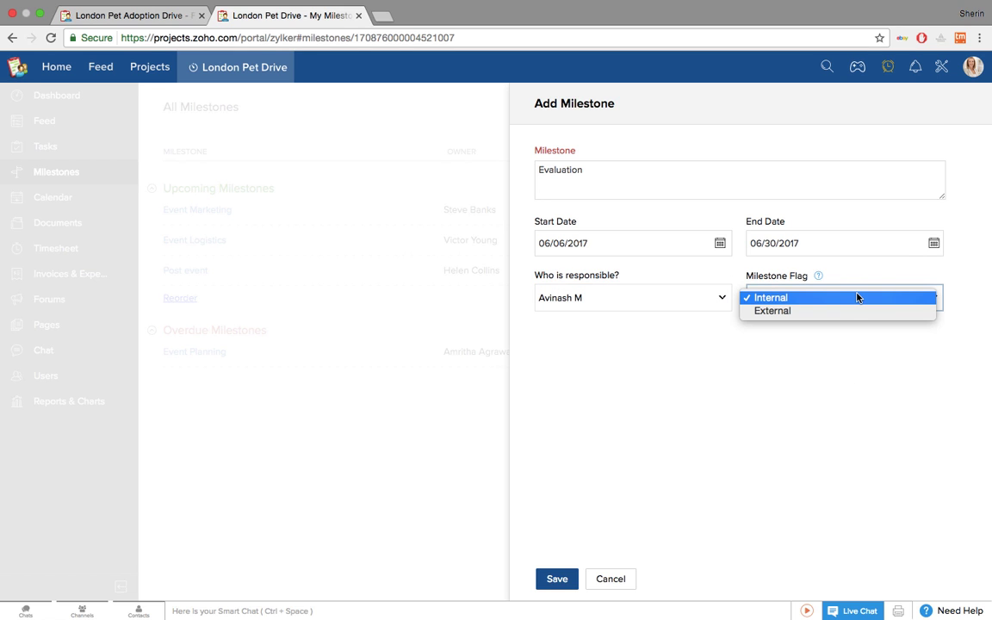
click(807, 303)
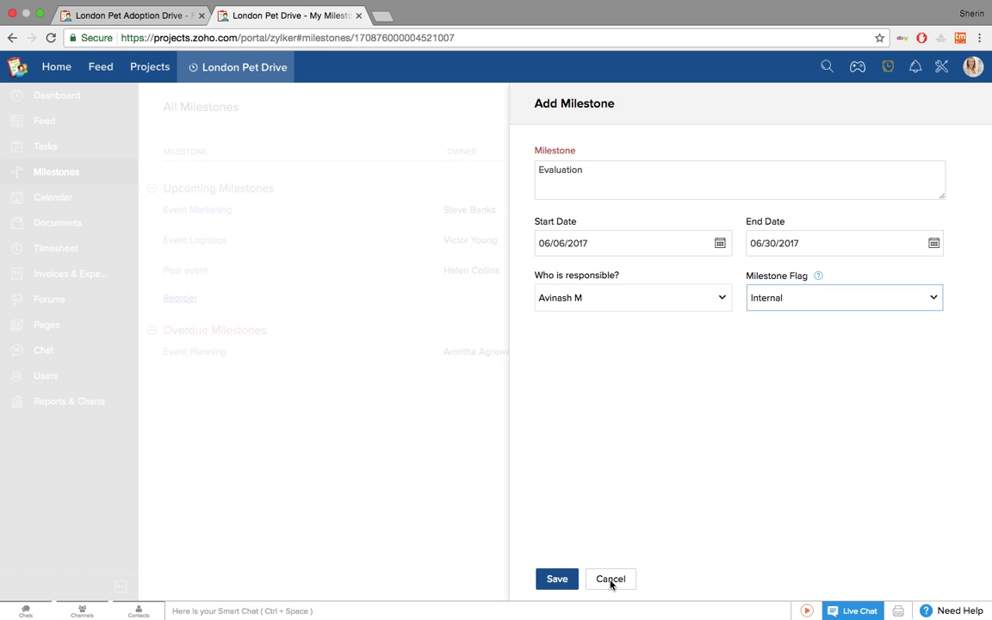
click(610, 579)
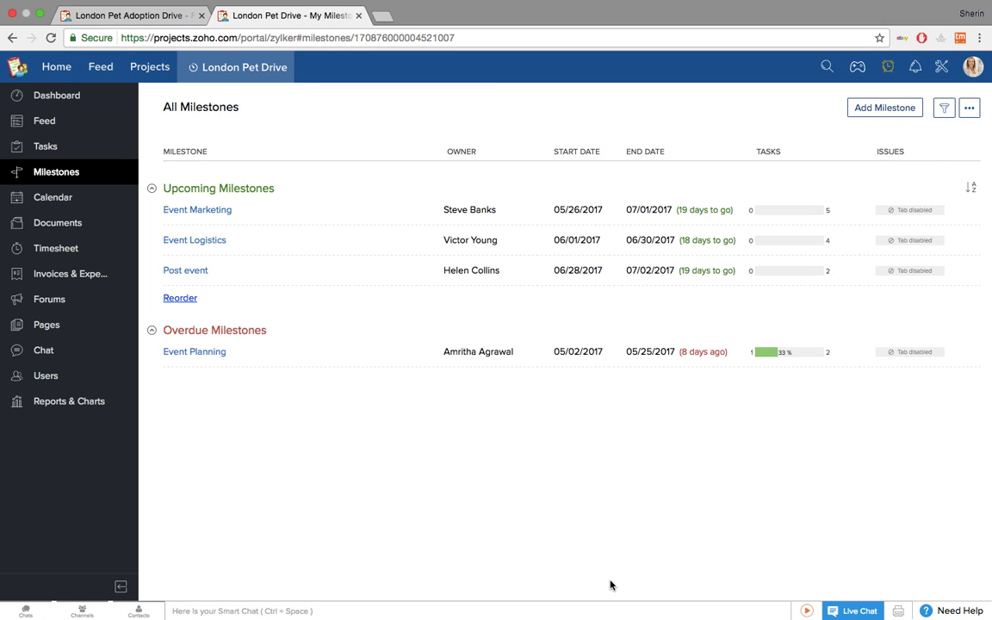
- Review the milestone filter and export options, and open the London Pet Drive task list
click(943, 109)
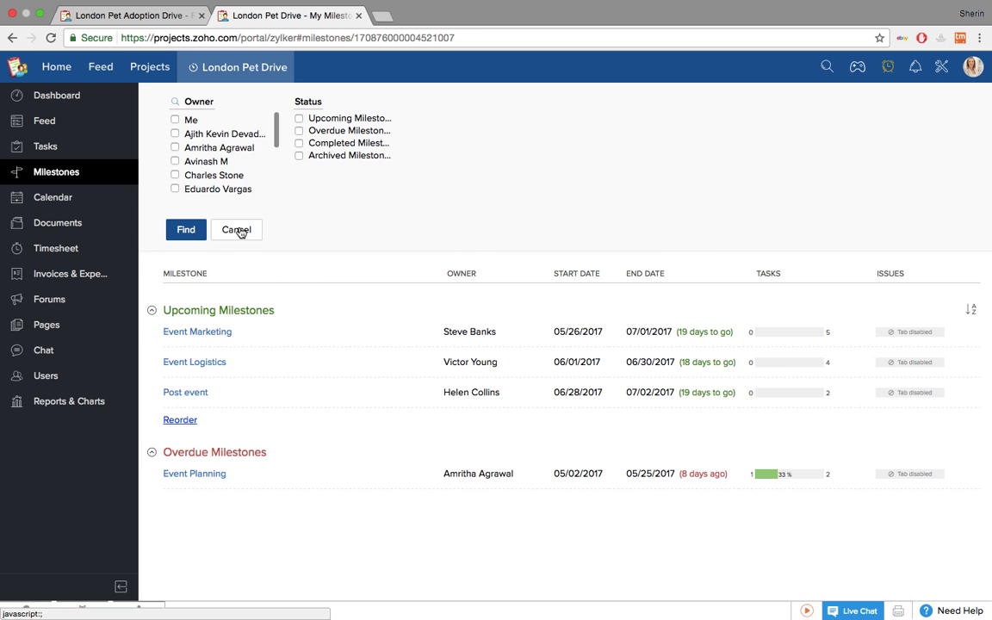
click(234, 230)
click(965, 109)
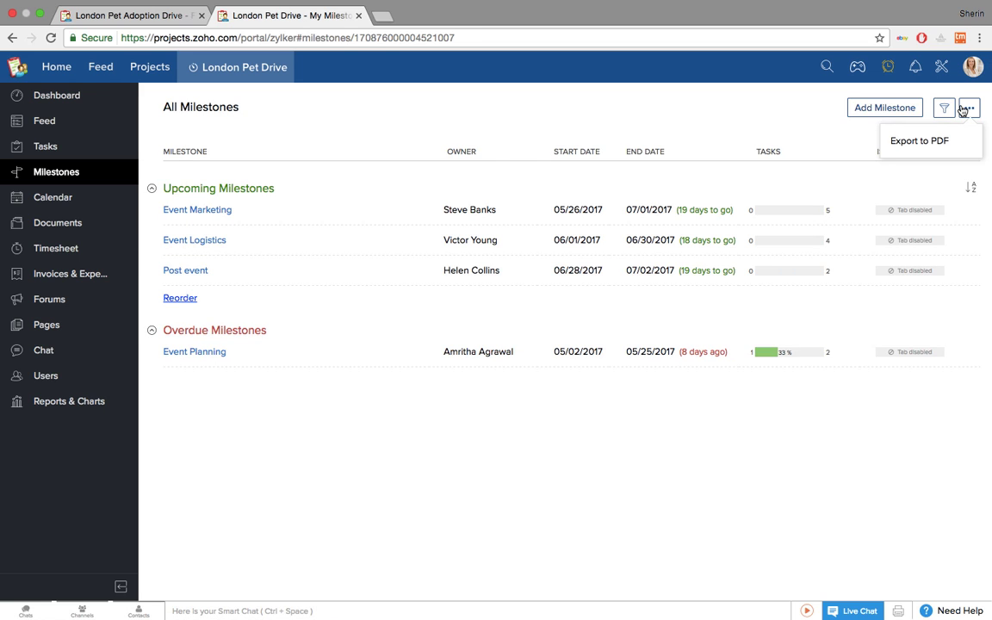
click(52, 148)
click(52, 148)
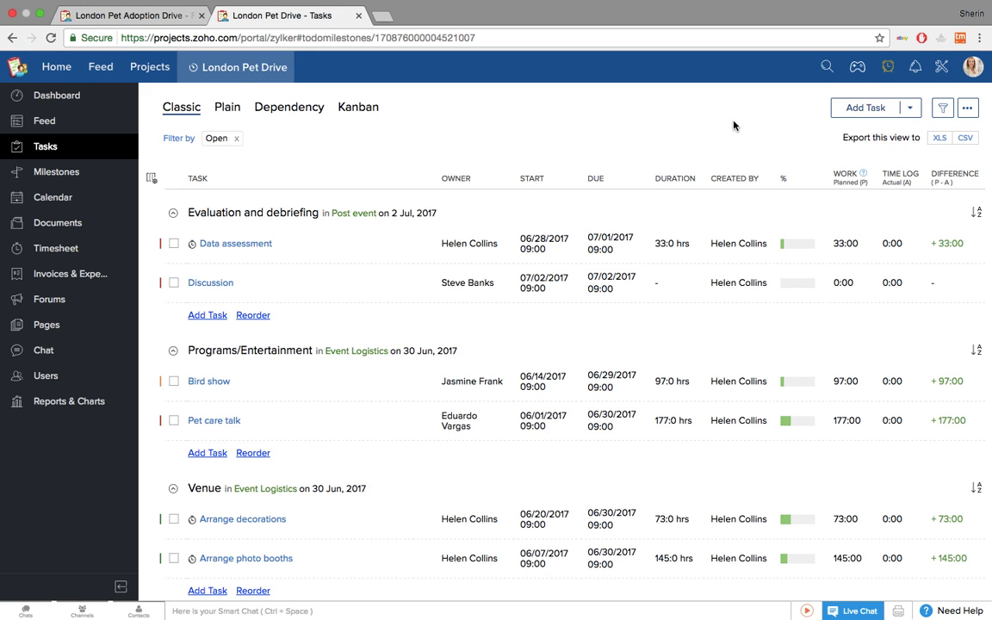
- Start a new task named Plan Fund Raisers in the General task list and make one project user responsible for it
click(877, 114)
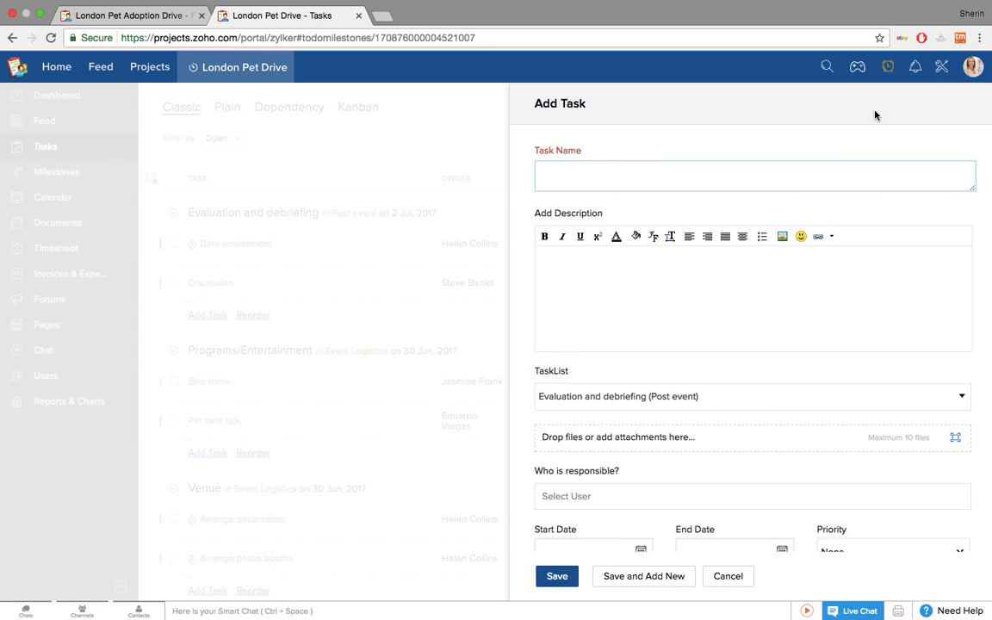
text(Plan Fund Raisers)
scroll(737, 284, down, 3)
click(749, 272)
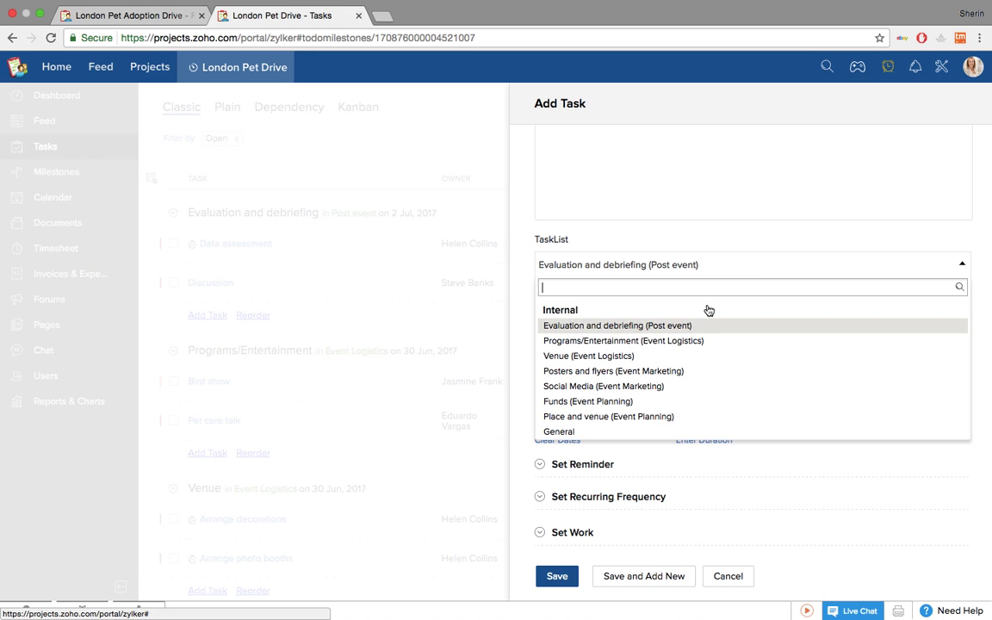
click(585, 430)
scroll(560, 362, down, 1)
click(545, 297)
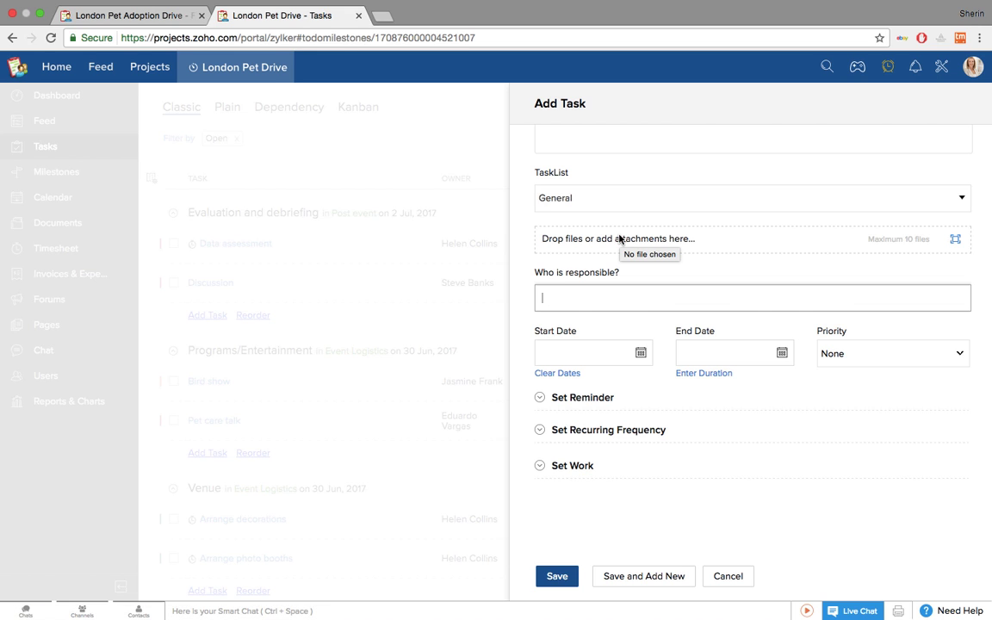
click(571, 302)
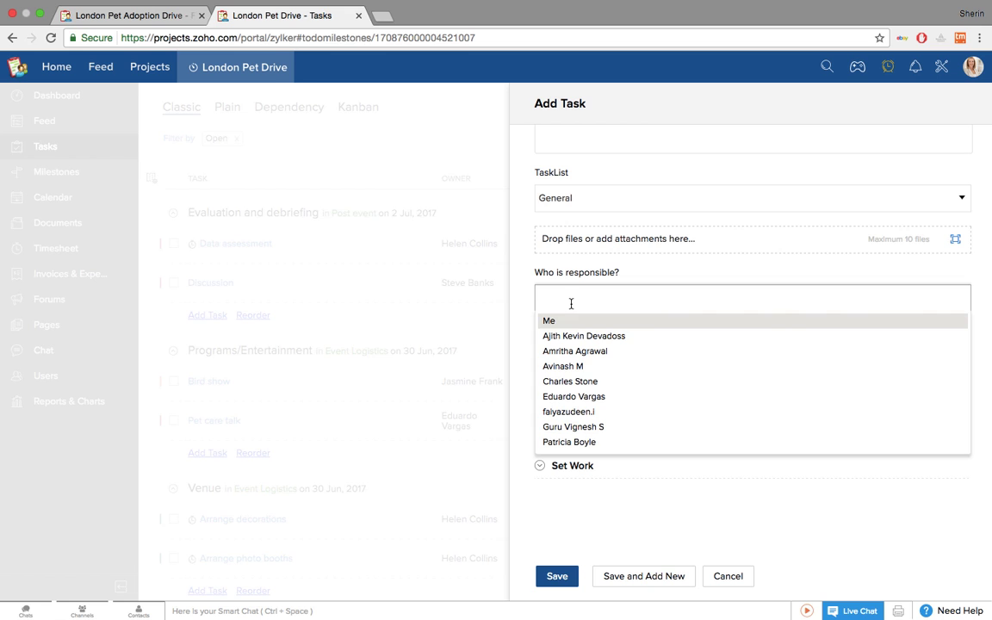
click(570, 380)
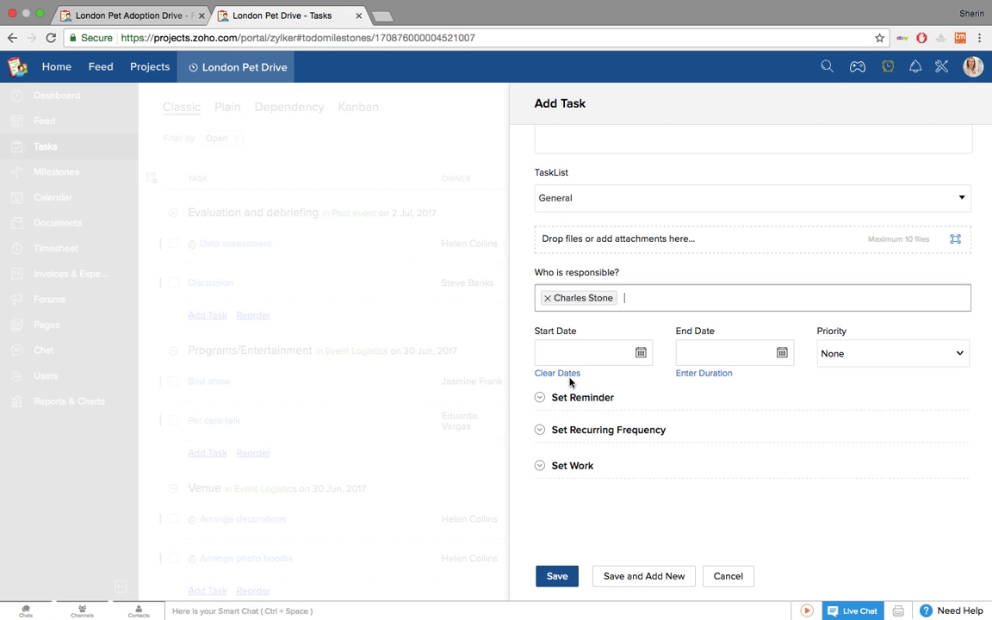
- Schedule the new task from 06/15/2017 to 06/30/2017 and give it Medium priority
click(640, 353)
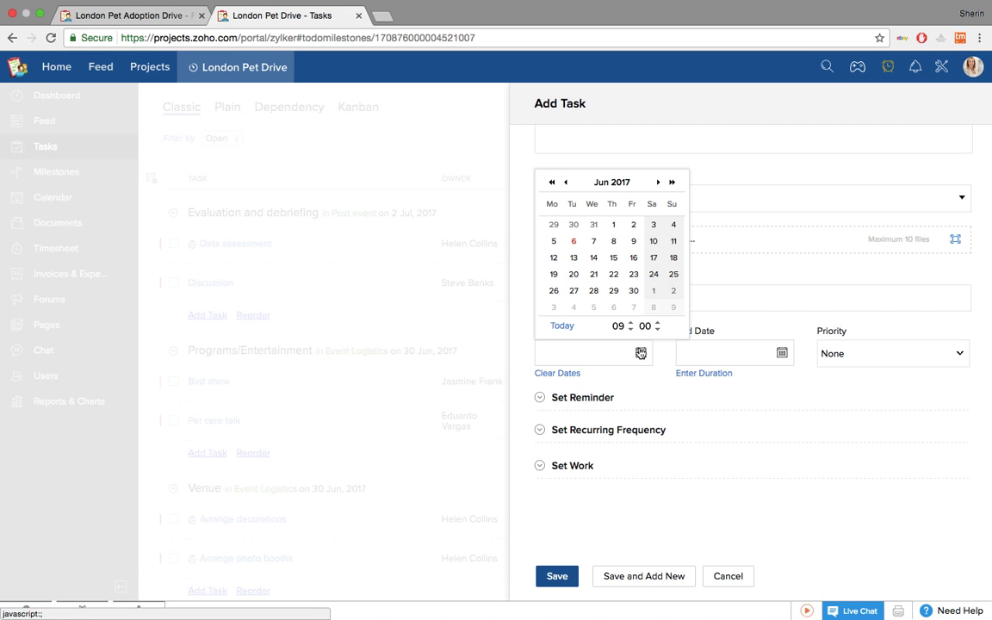
click(614, 262)
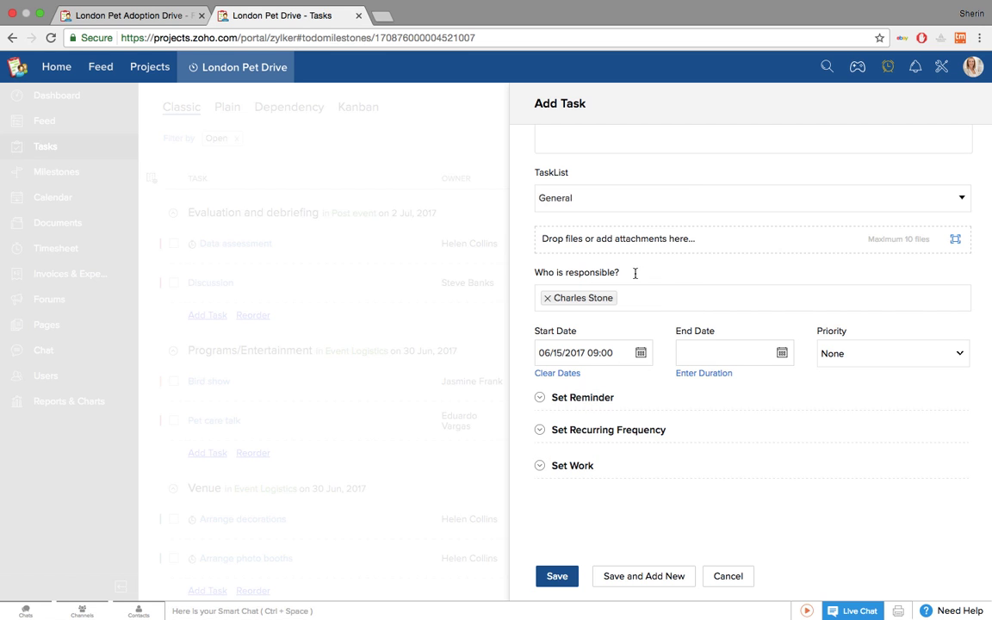
click(782, 352)
click(781, 290)
click(889, 354)
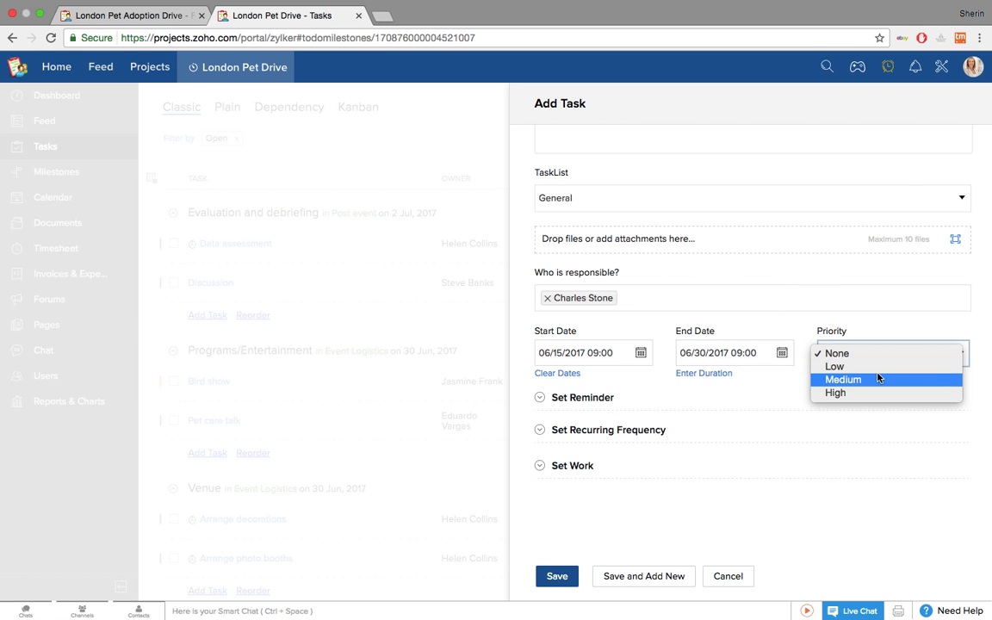
click(879, 379)
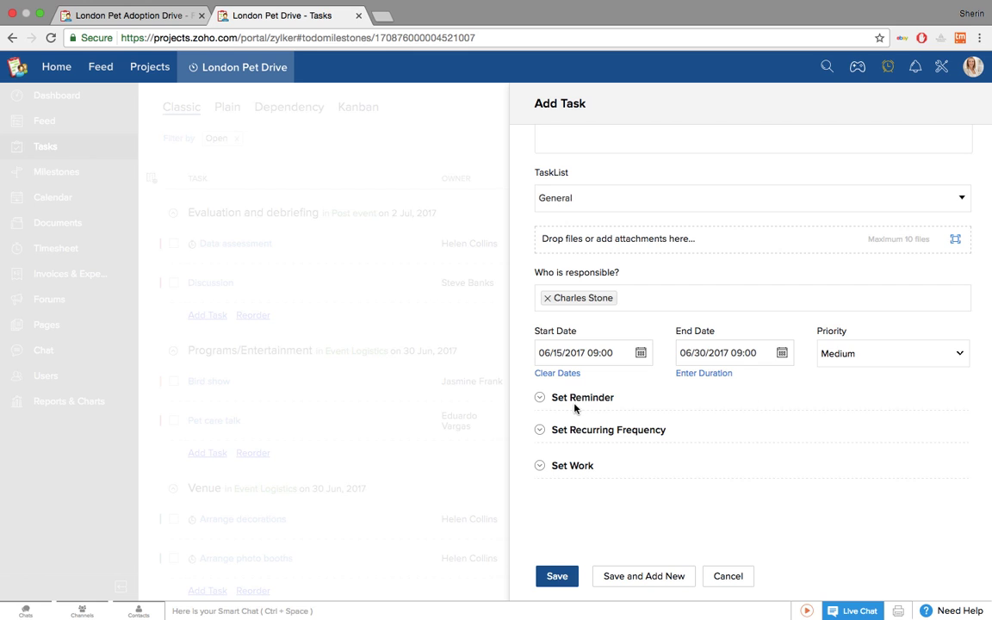
- Review the reminder choices for the new task without selecting one
click(554, 401)
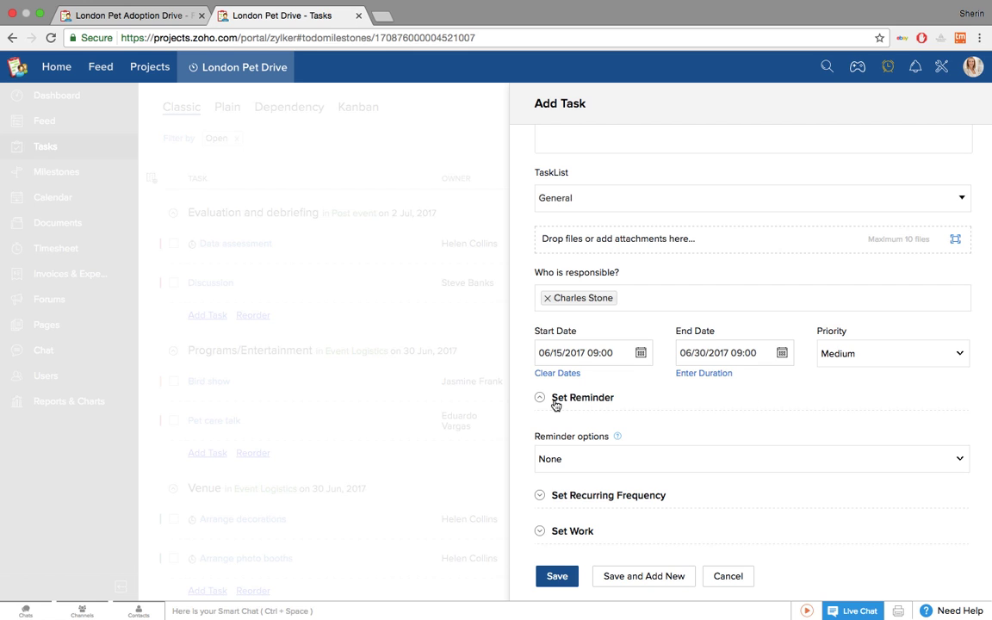
click(684, 465)
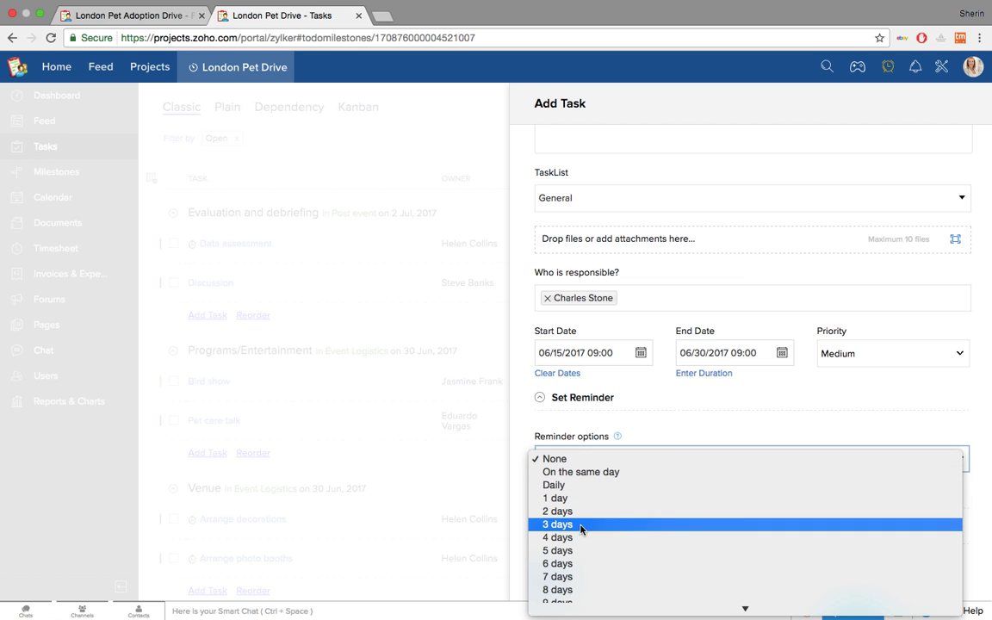
click(694, 405)
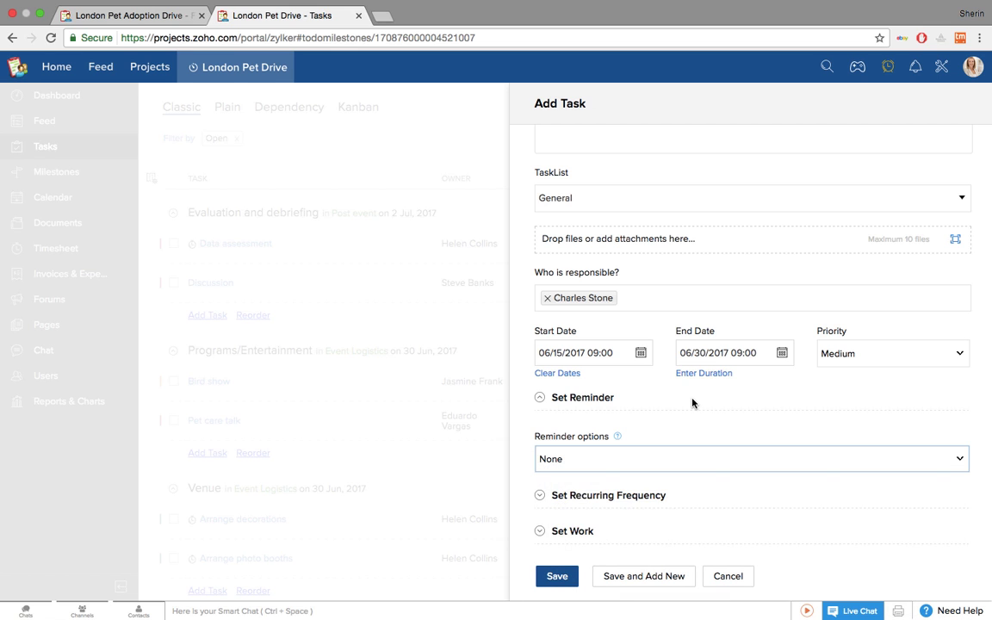
- Make the new task recur weekly, for every 2 weeks, ending after 4 occurrences
scroll(535, 337, down, 3)
click(590, 378)
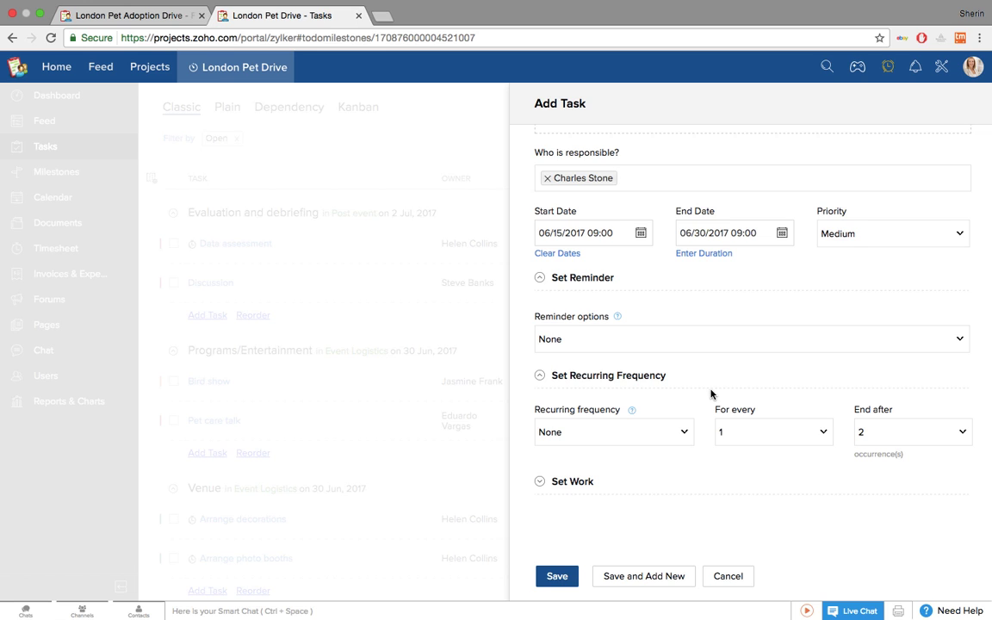
click(676, 432)
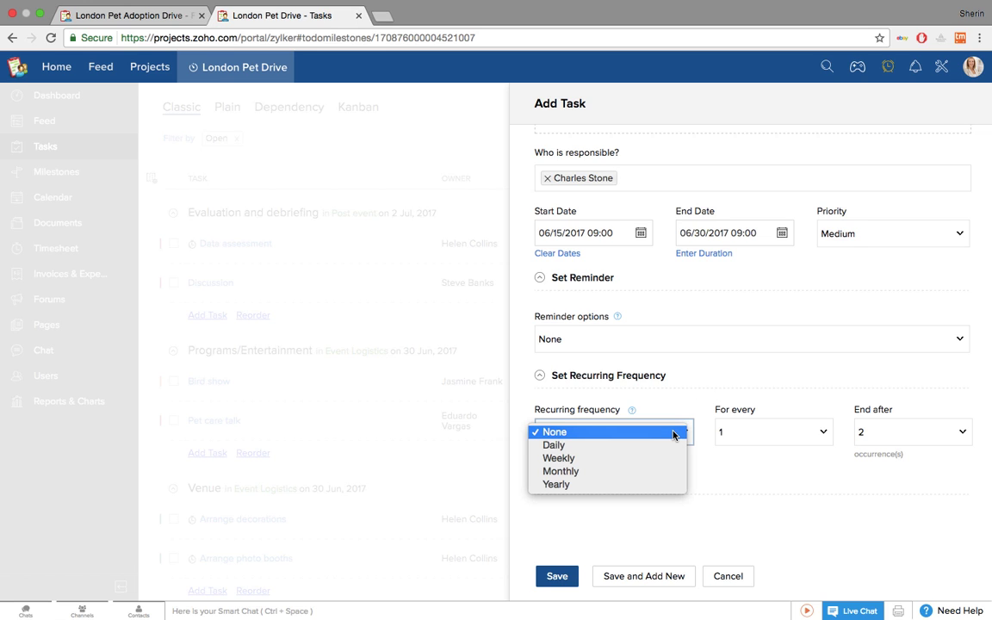
click(594, 459)
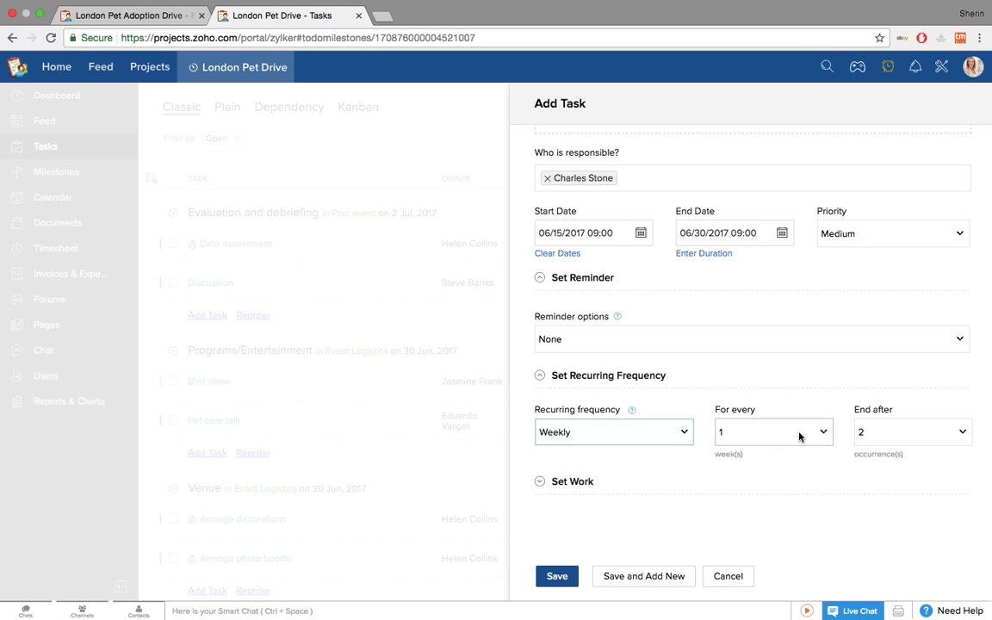
click(801, 435)
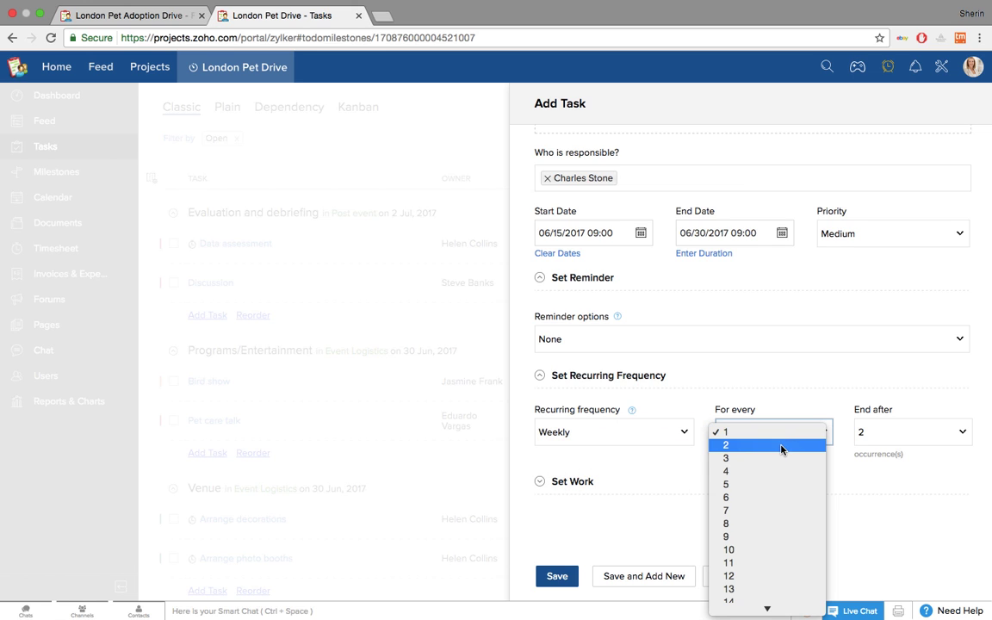
click(781, 445)
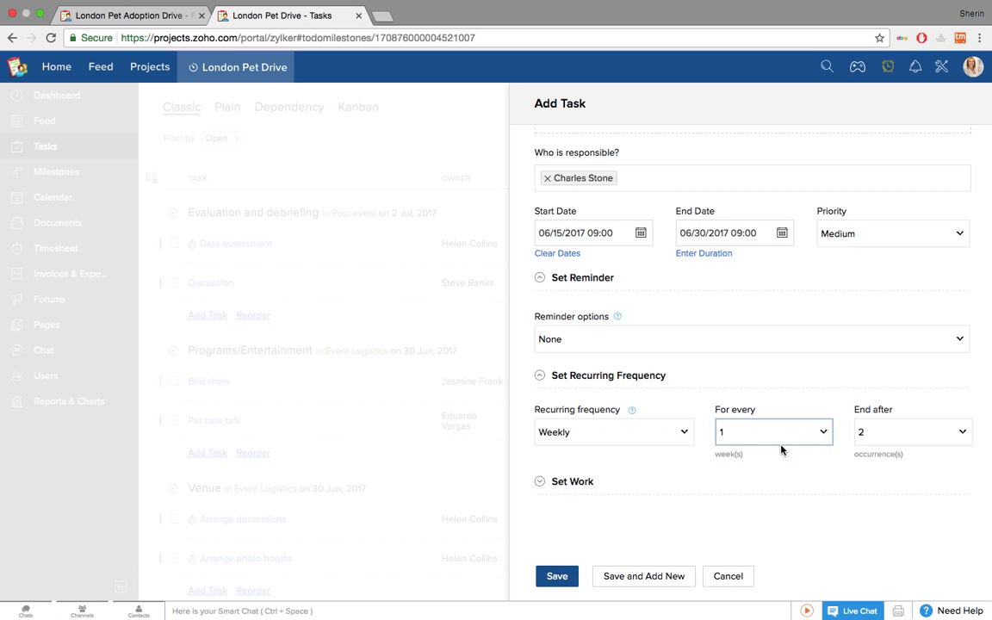
click(929, 435)
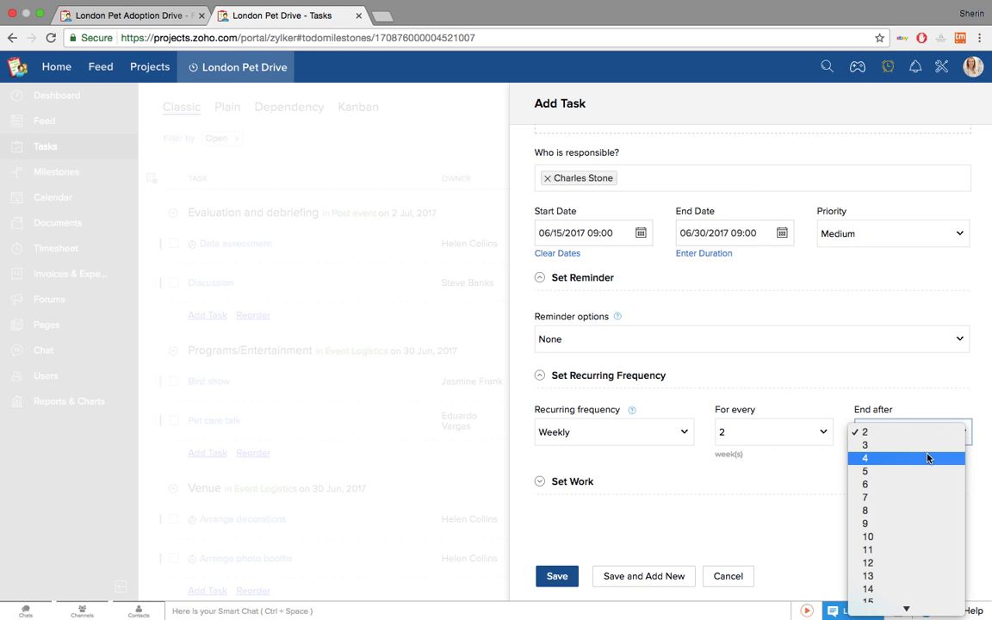
click(929, 458)
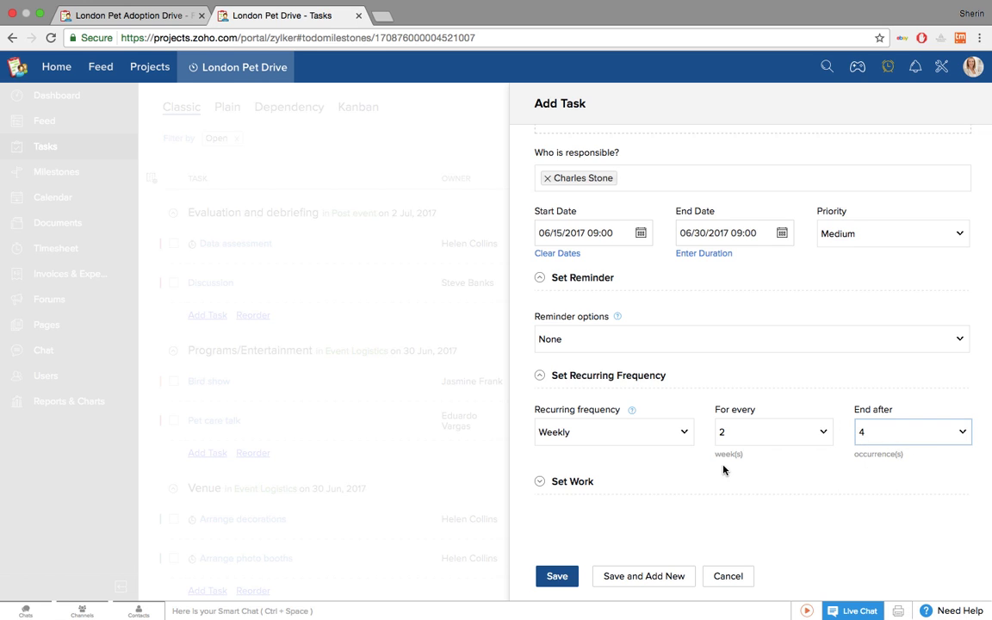
- Allocate 4 work hours per day to the new task's owner
click(569, 486)
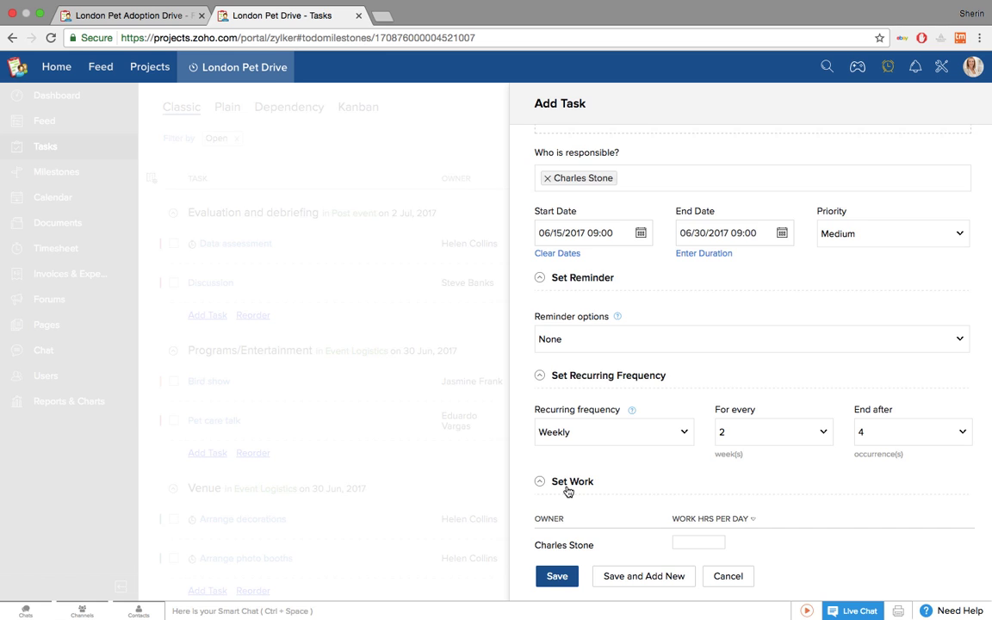
scroll(568, 491, down, 3)
click(750, 387)
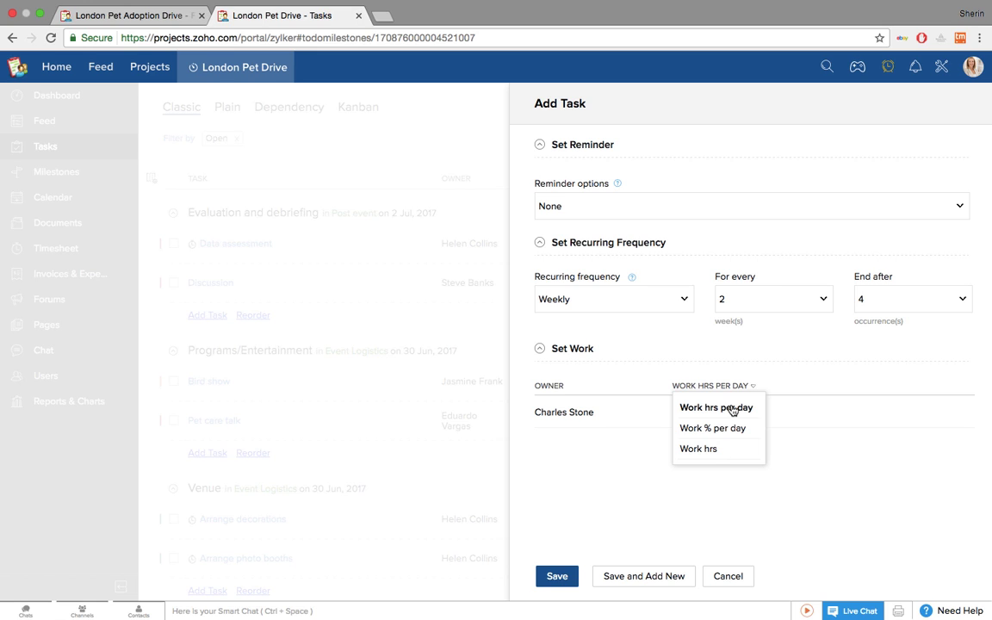
click(732, 408)
click(693, 404)
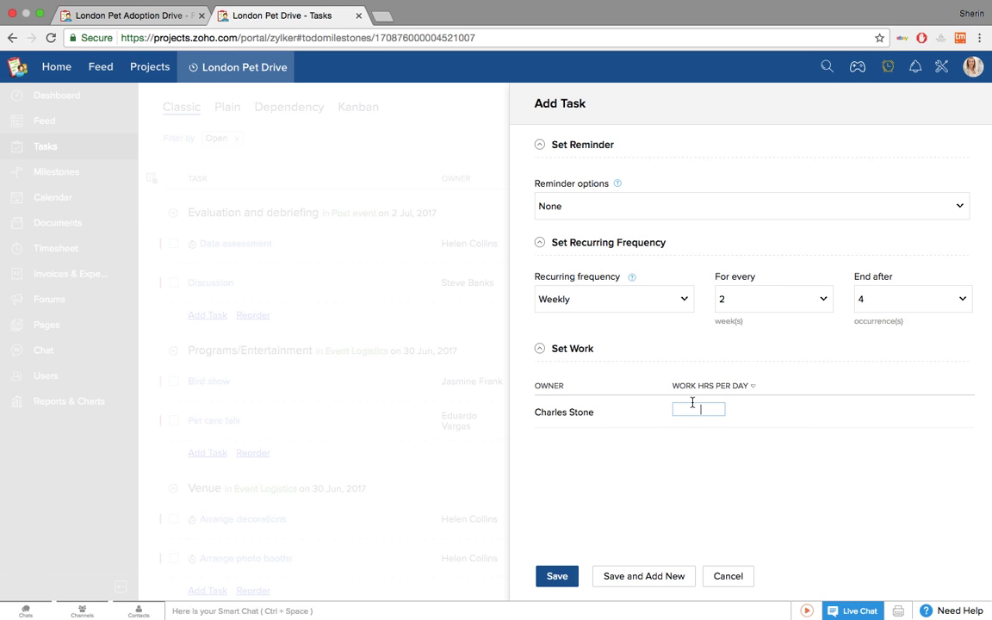
text(4)
- Switch the owner's work allocation to work % per day and enter 30
click(747, 386)
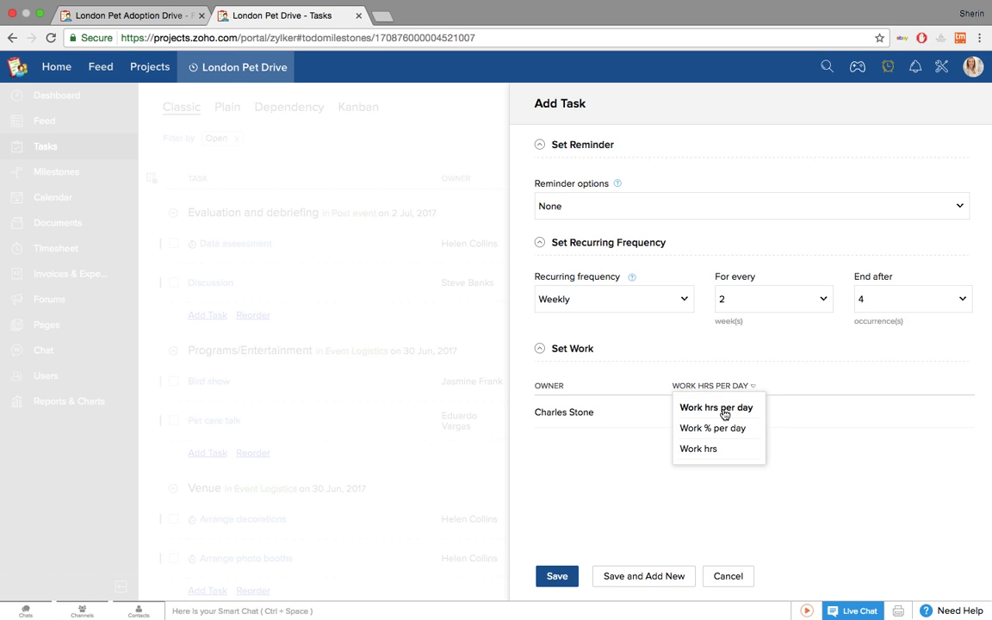
click(709, 429)
click(704, 405)
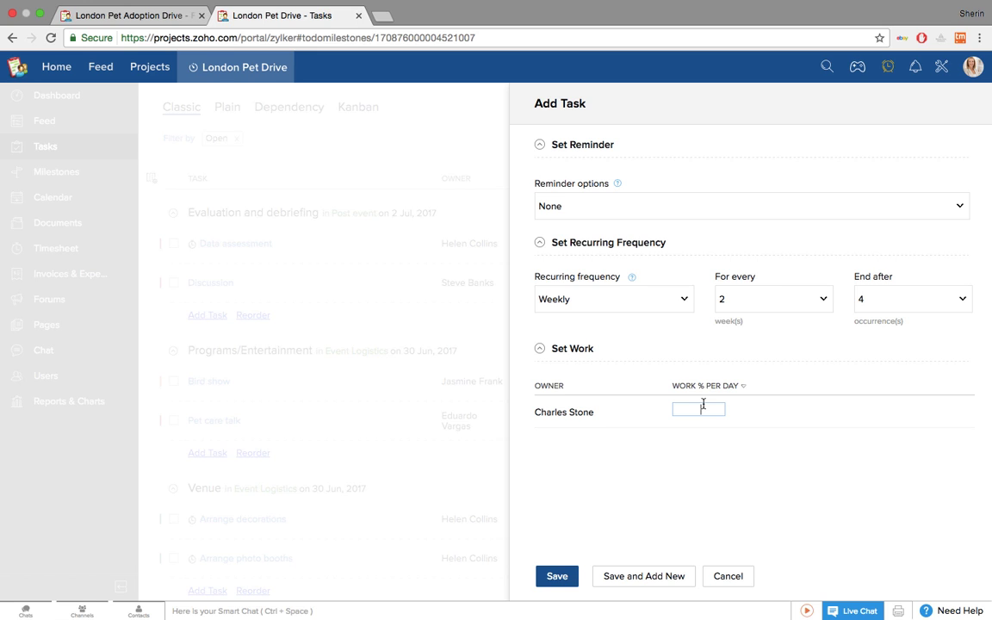
text(30)
- Switch the work allocation to Work hrs, and discard the new task without saving it
click(731, 389)
click(700, 449)
click(707, 407)
click(729, 577)
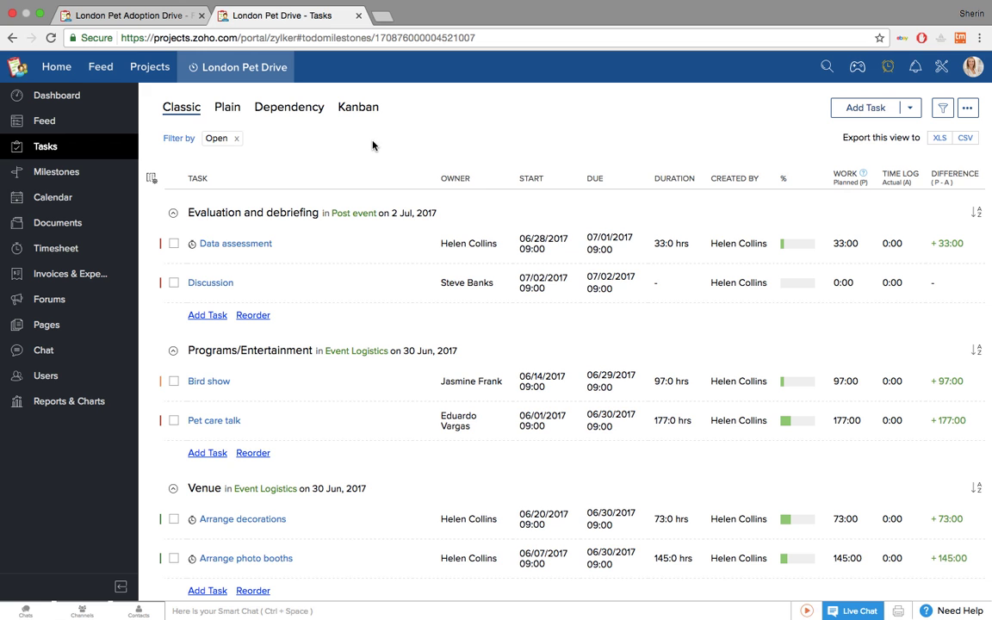
- Look through the open tasks in the Classic view, and open and cancel the inline task entry under Programs/Entertainment
scroll(403, 395, down, 10)
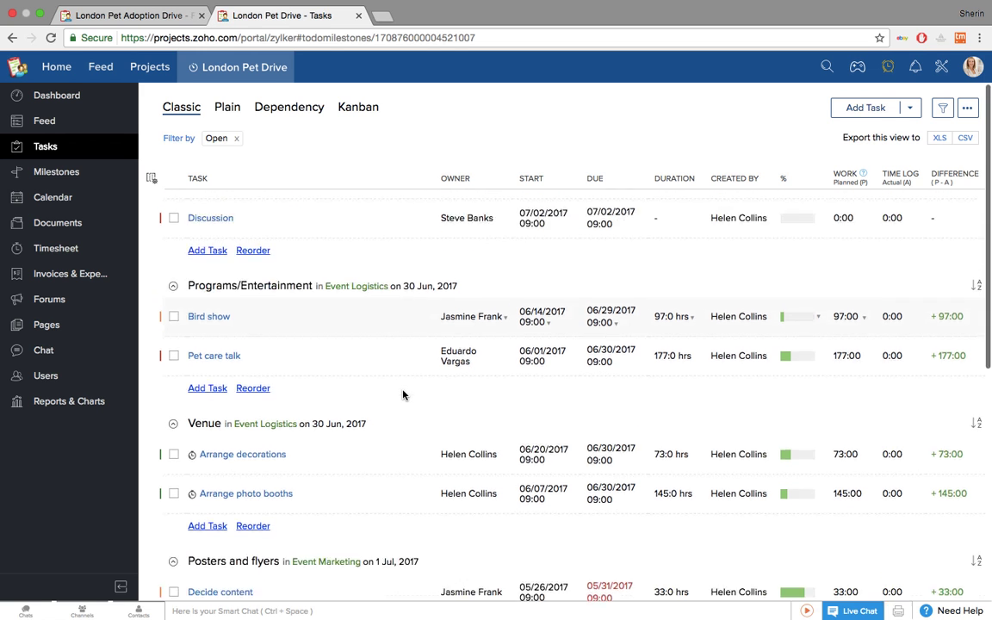
scroll(403, 395, down, 2)
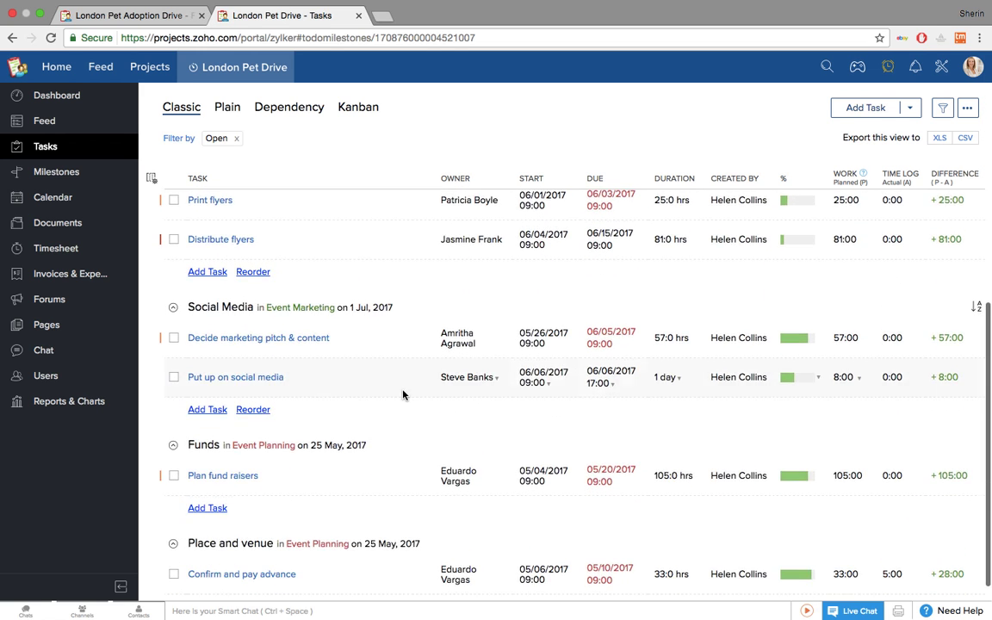
scroll(264, 334, up, 10)
scroll(264, 334, down, 1)
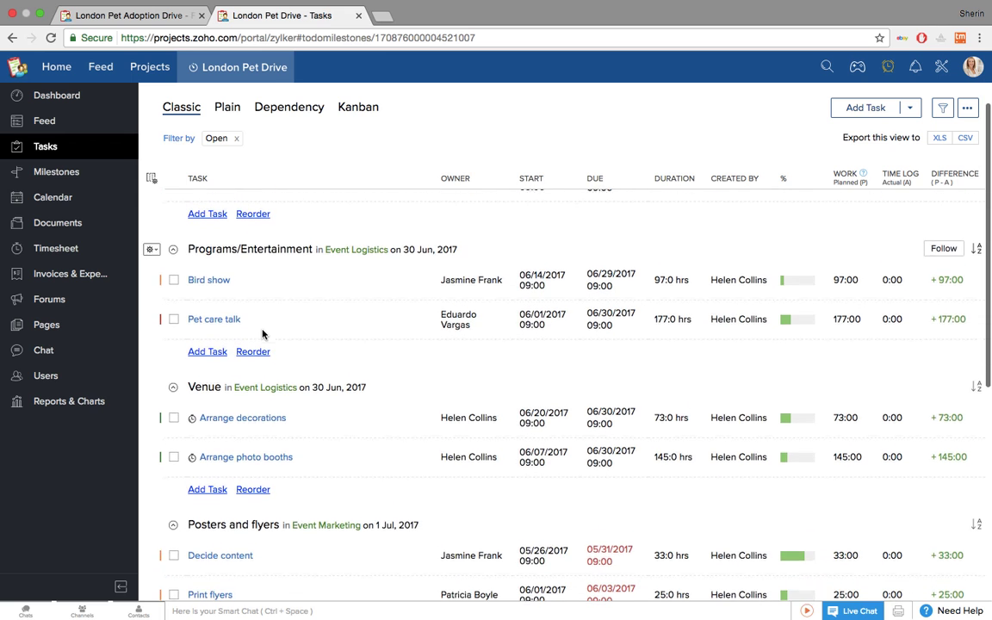
click(209, 351)
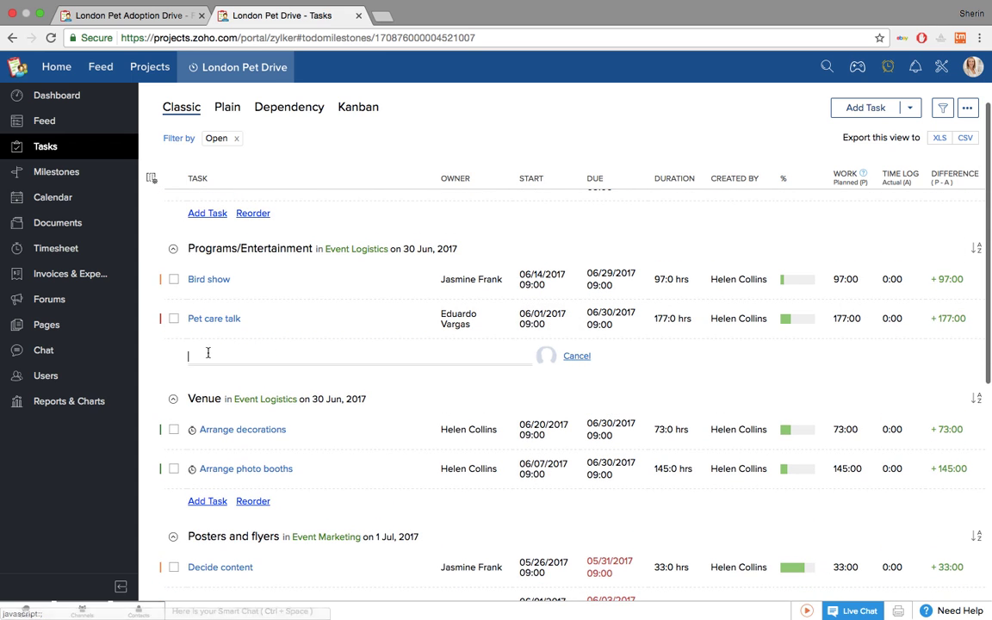
click(579, 357)
- Reorder the Programs/Entertainment tasks so Pet care talk comes before Bird show, and save the order
click(254, 352)
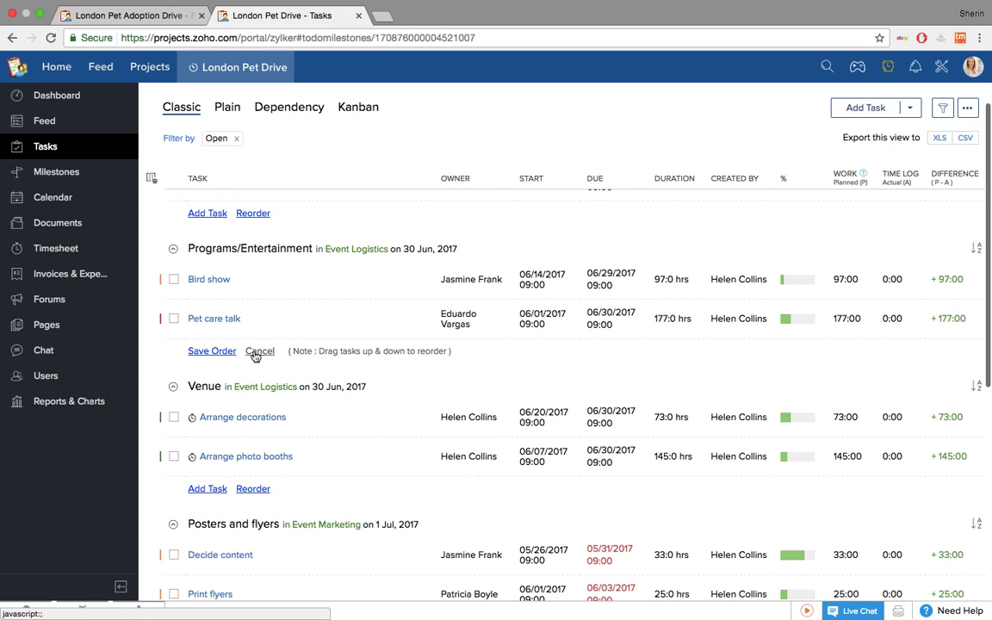
drag(263, 317, 245, 282)
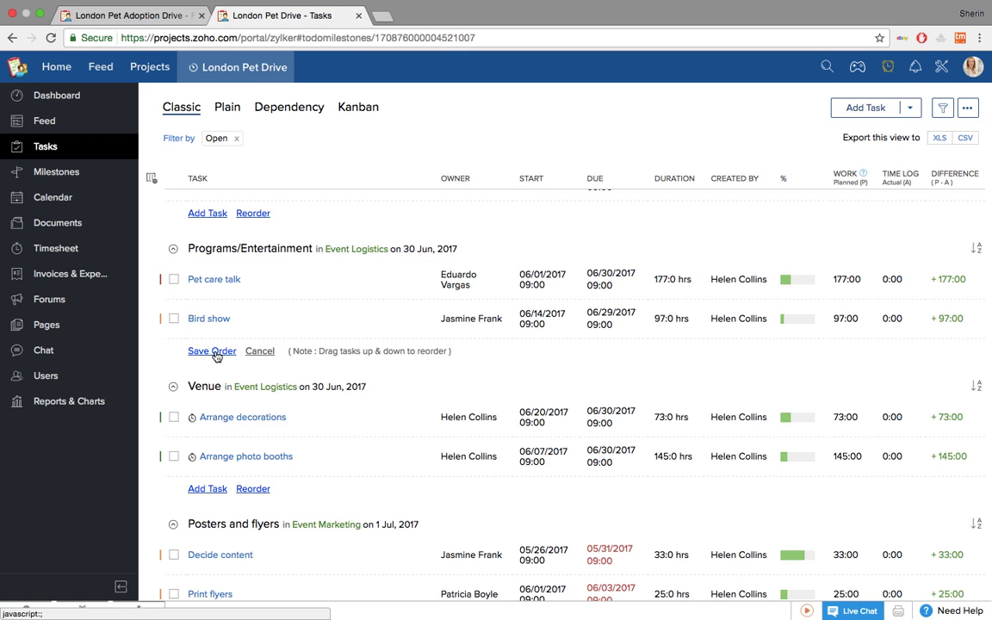
click(216, 353)
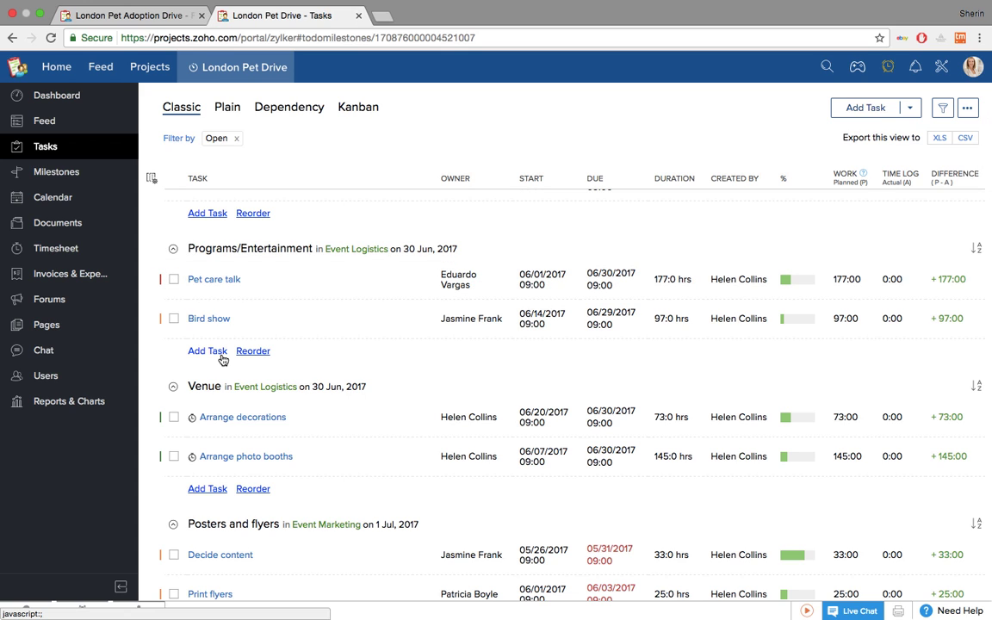
- Look through the task filter criteria, and cancel without filtering the task list
click(941, 109)
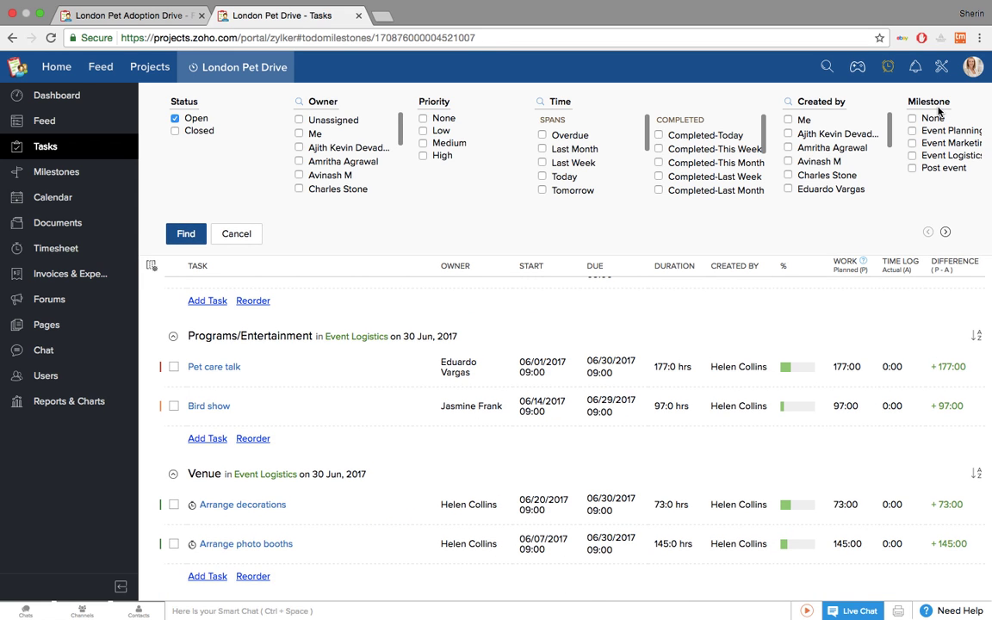
scroll(939, 112, down, 1)
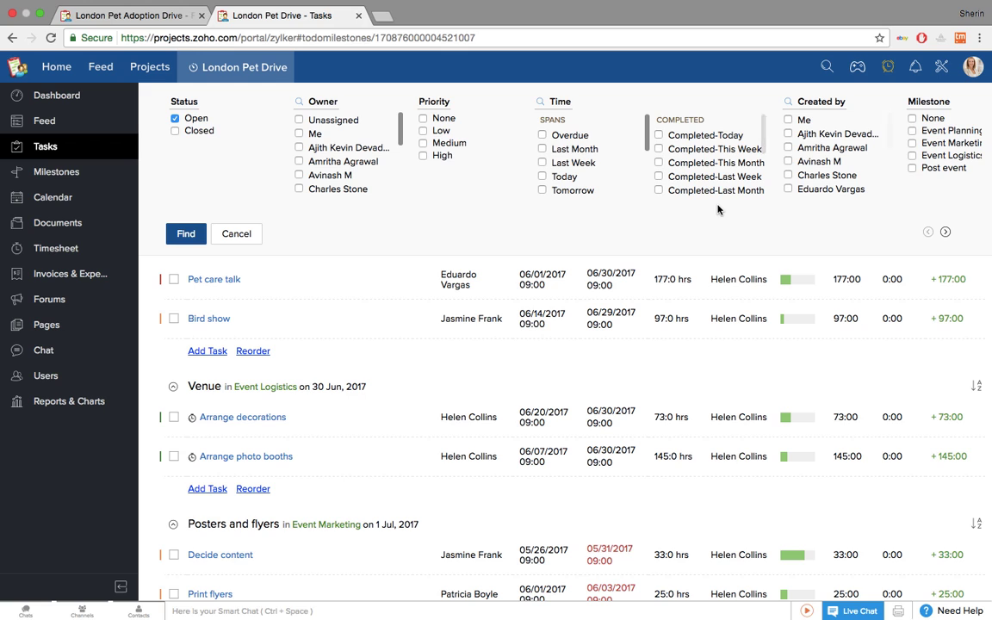
click(241, 234)
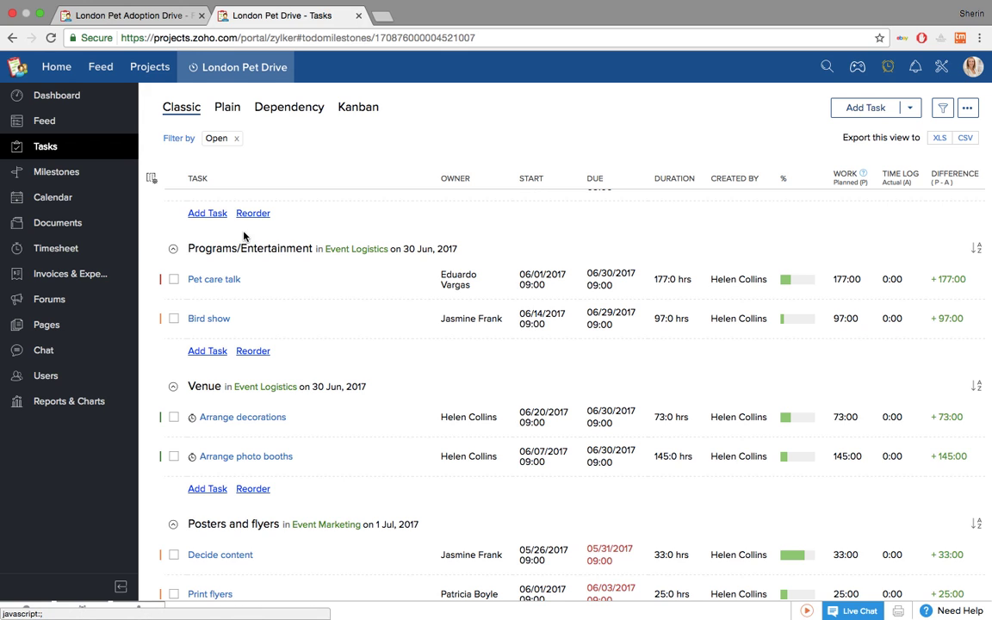
- Review the Export Task user, status, tasklist flag and format choices, and cancel the export
click(967, 108)
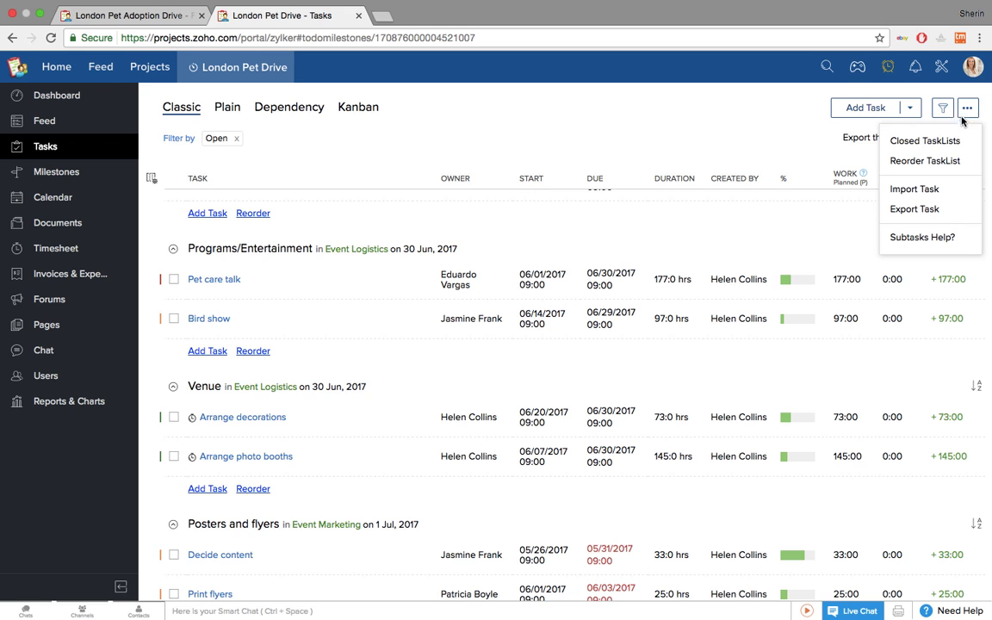
click(920, 208)
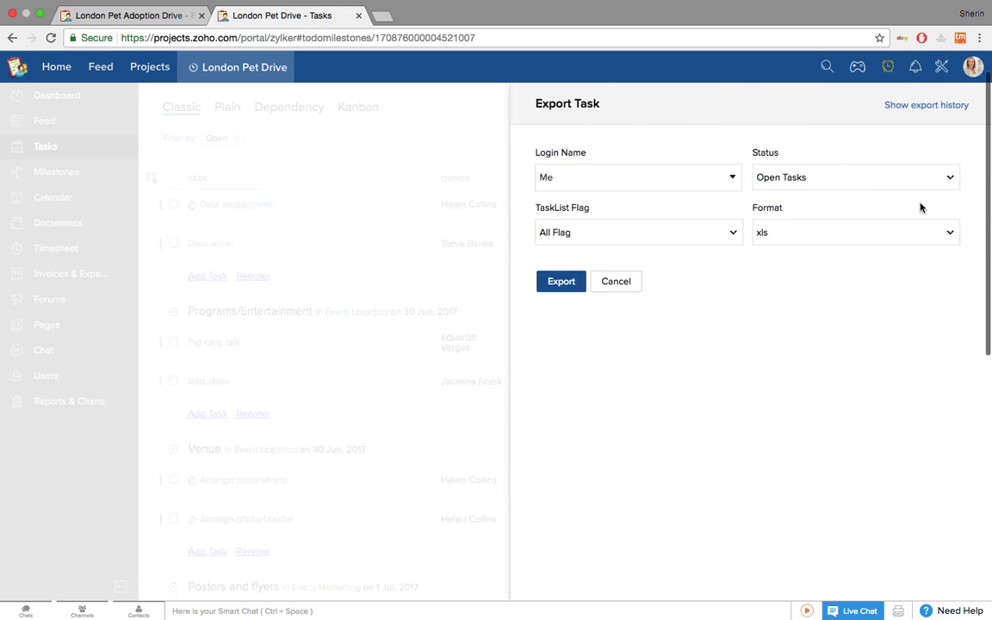
click(733, 178)
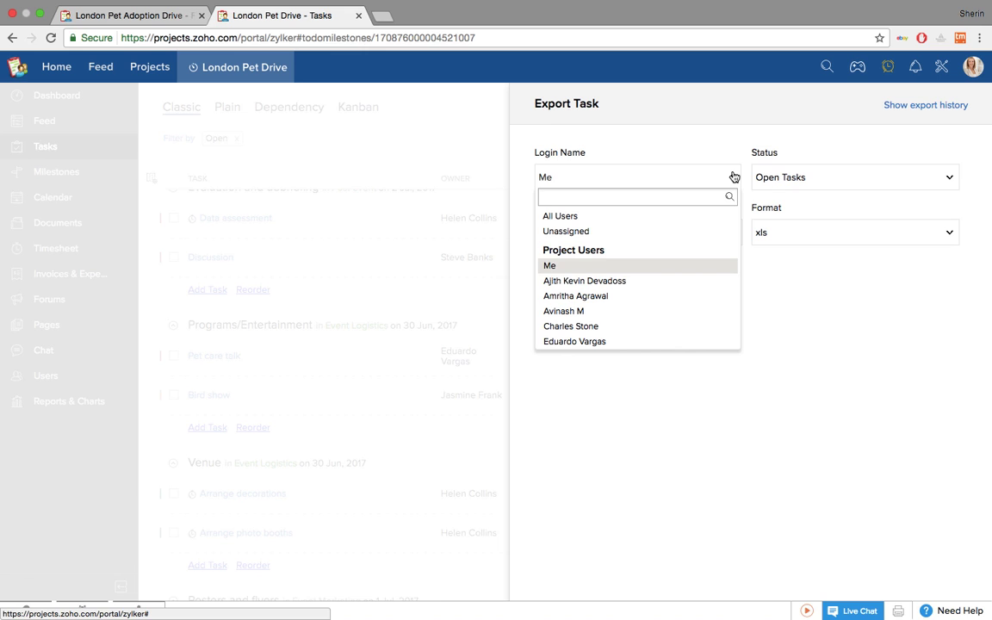
click(868, 186)
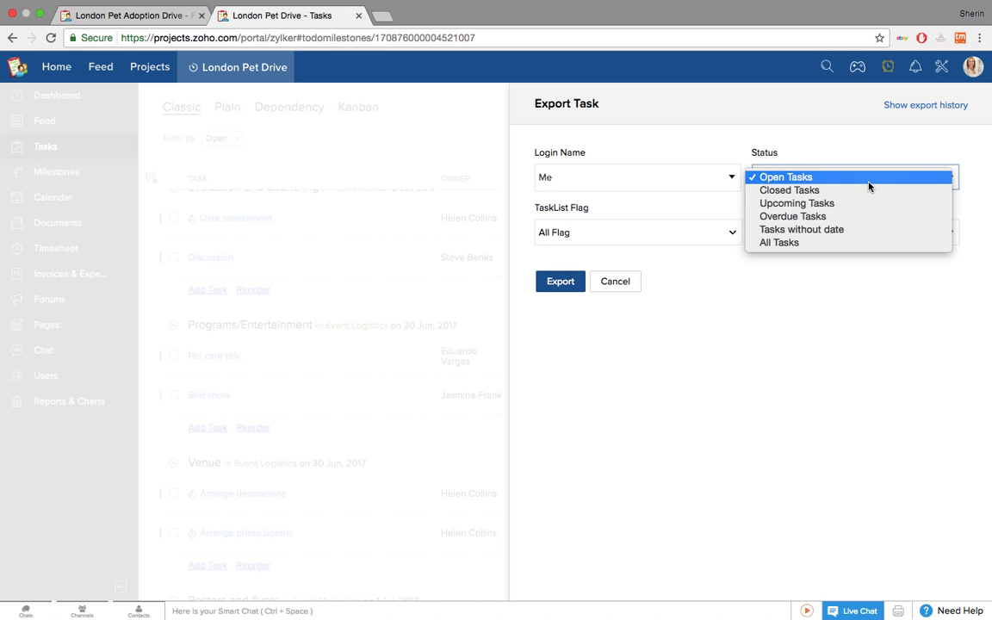
click(695, 246)
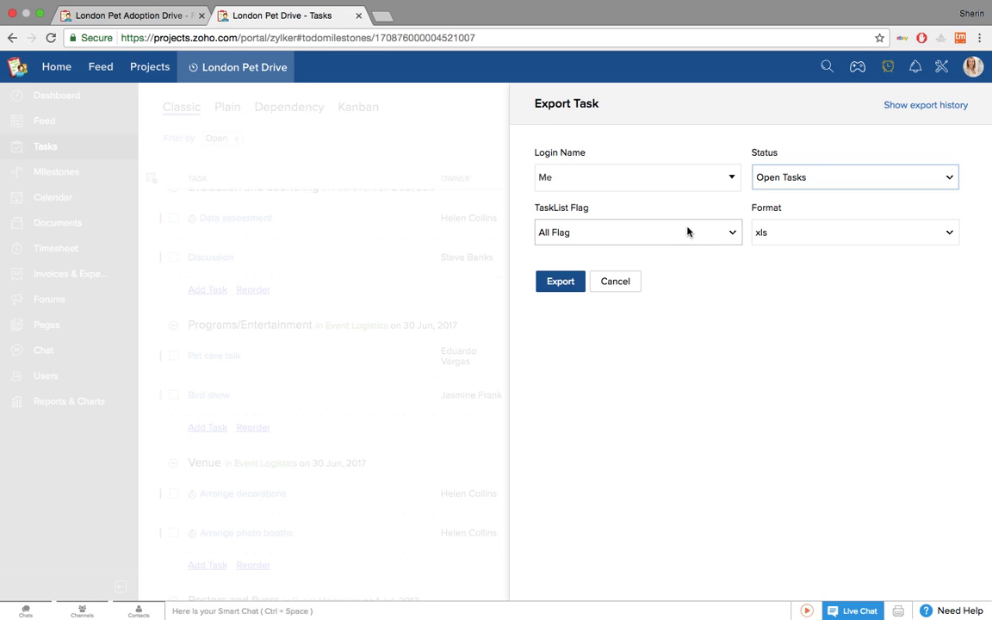
click(689, 231)
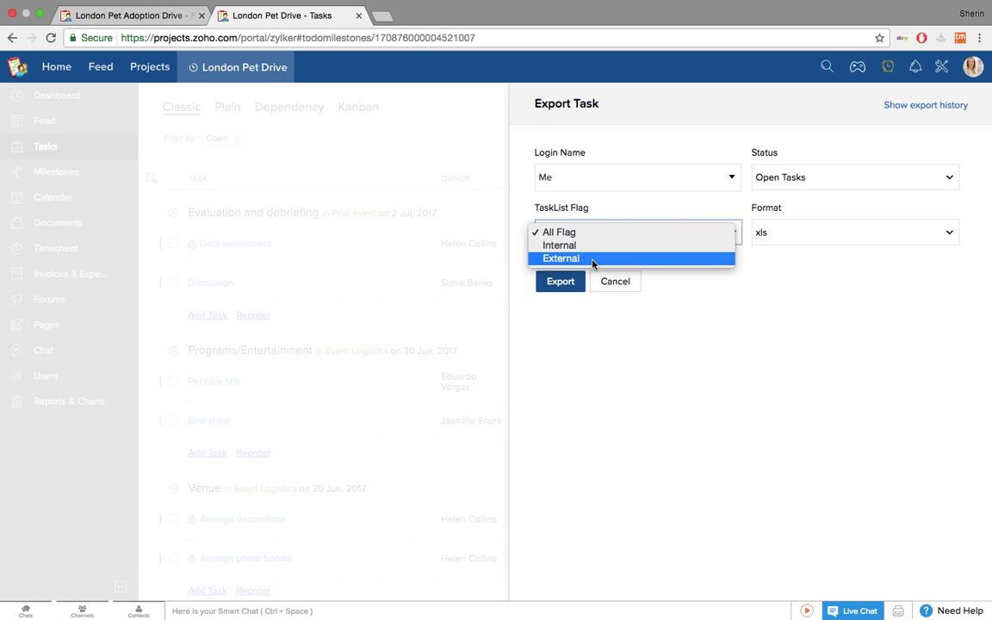
click(806, 248)
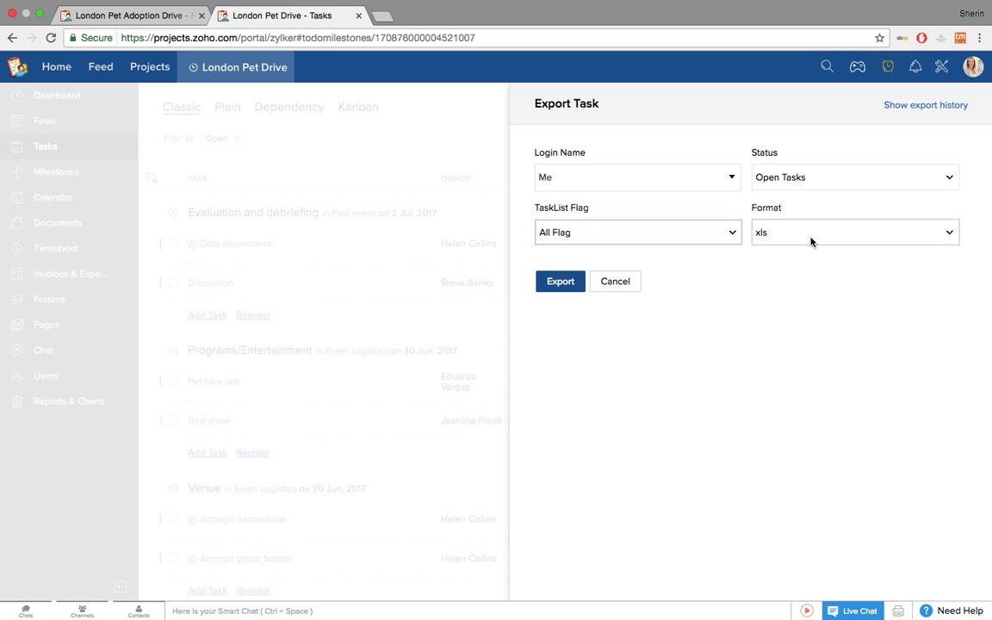
click(811, 242)
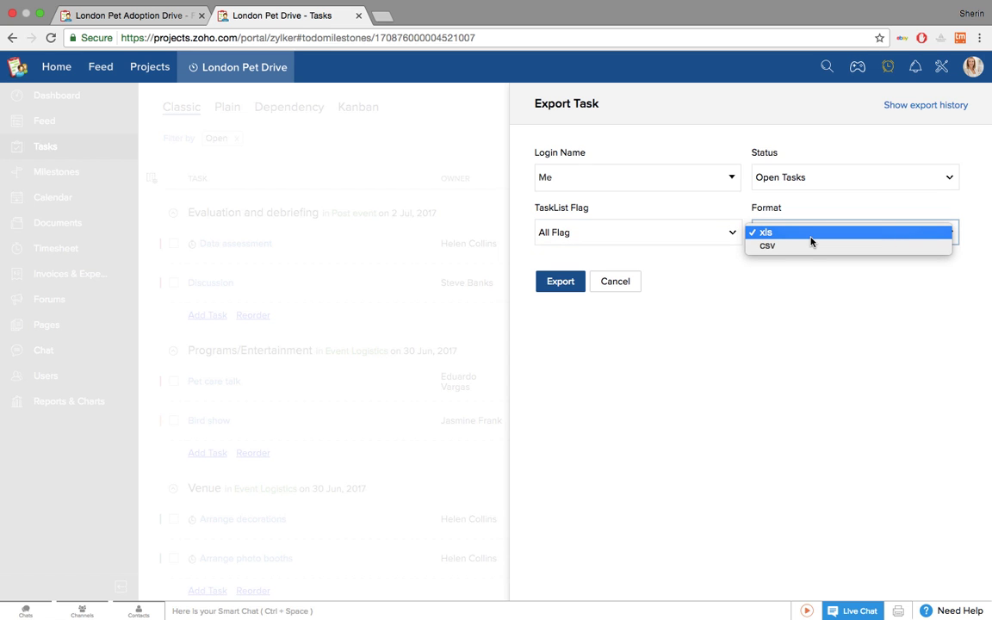
click(628, 282)
click(628, 282)
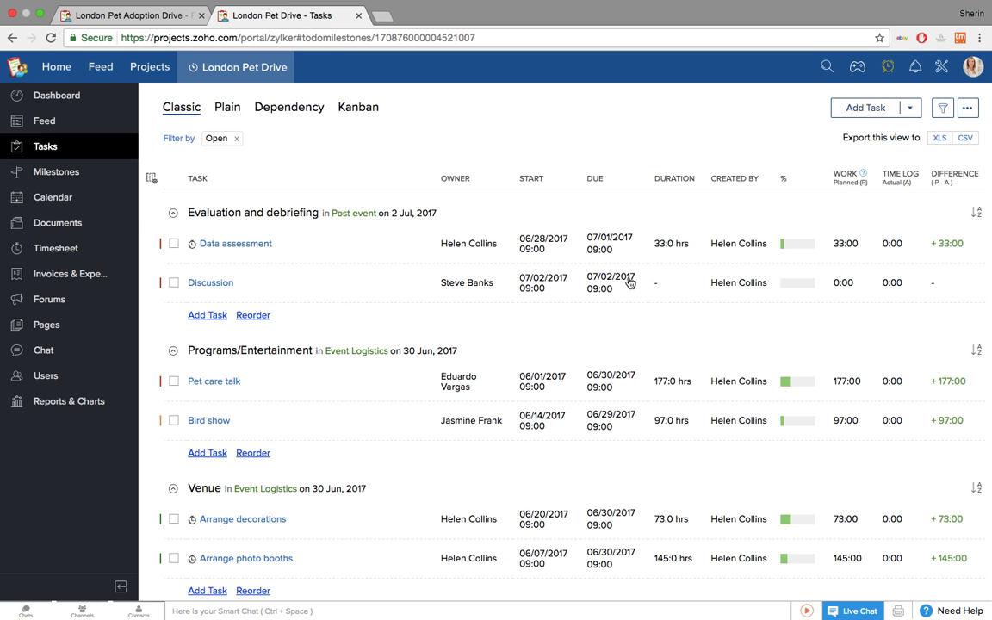
- Open the Pet care talk task under Programs/Entertainment, and review its details and description
click(152, 179)
click(315, 162)
click(200, 385)
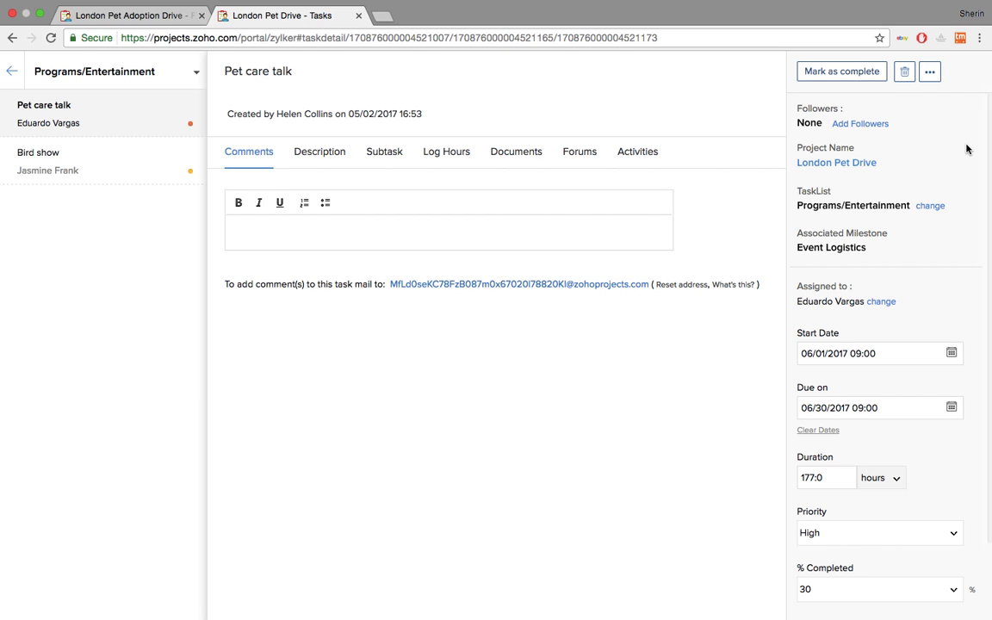
scroll(966, 150, down, 3)
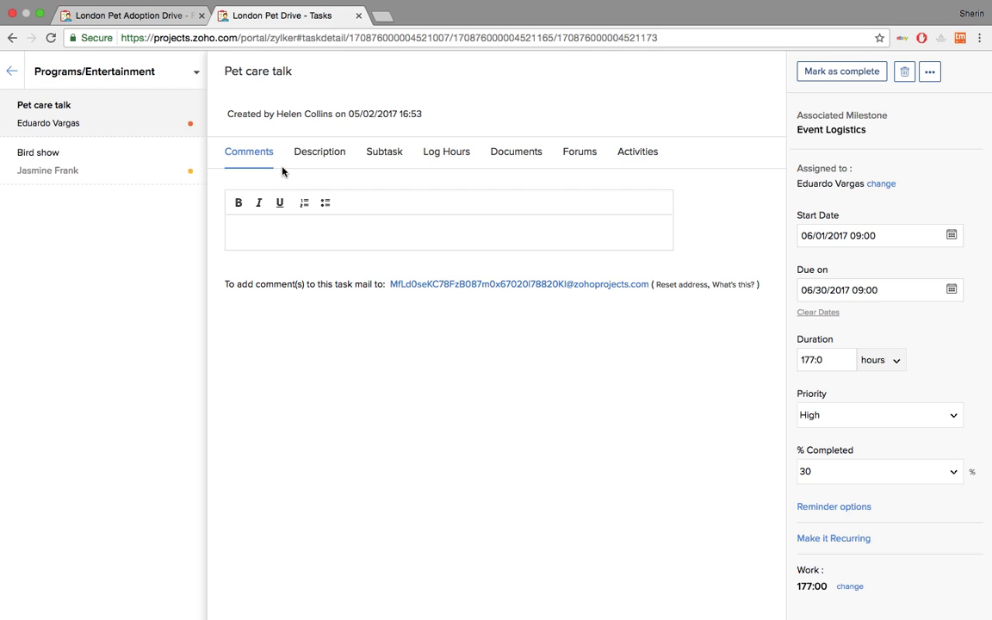
click(316, 160)
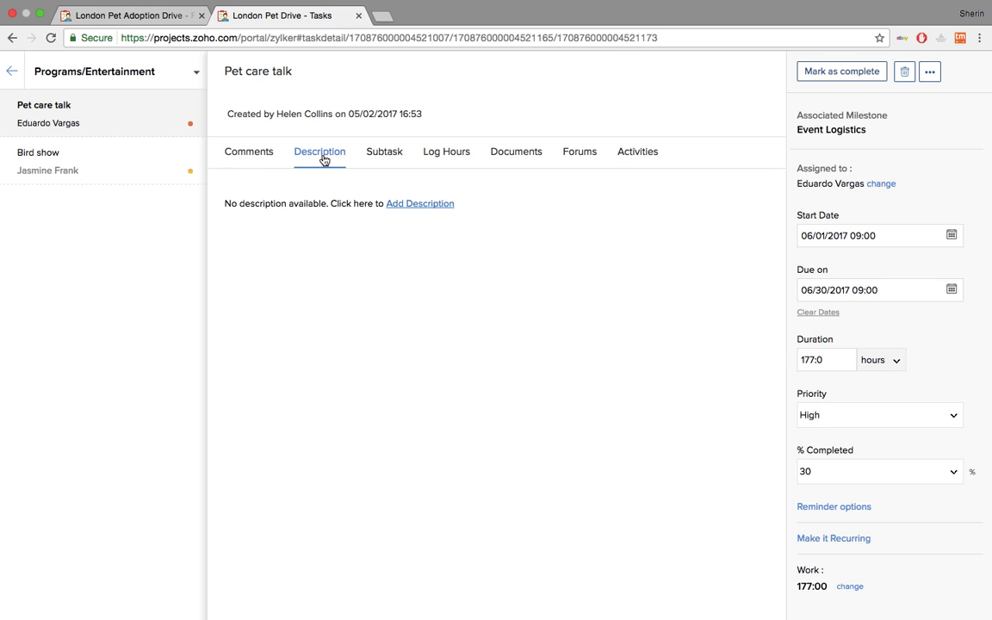
- Start a subtask named Arrange the vet under Pet care talk, and make the parent task's owner responsible for it
click(385, 155)
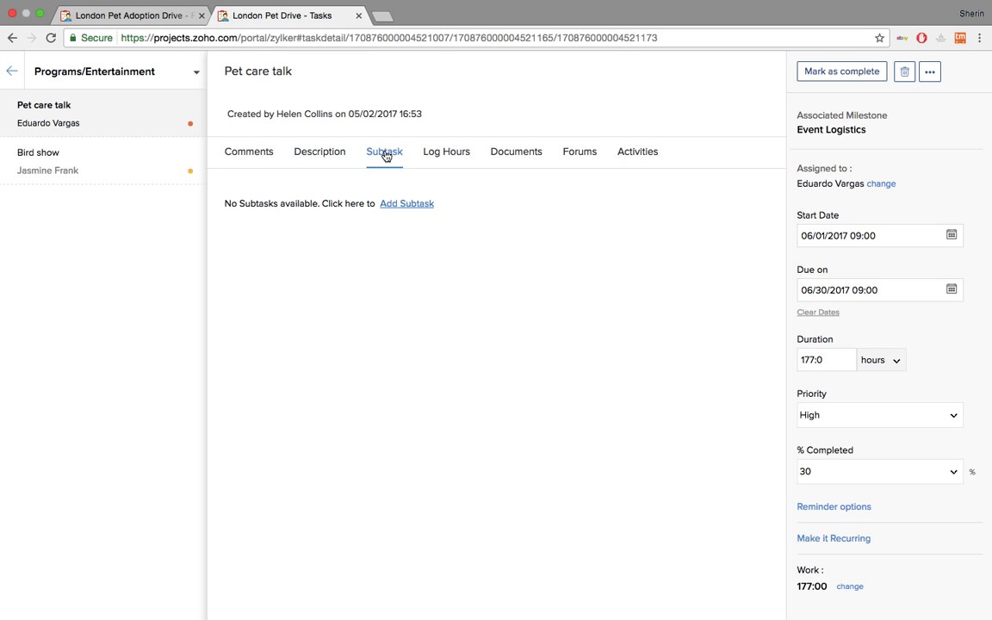
click(407, 205)
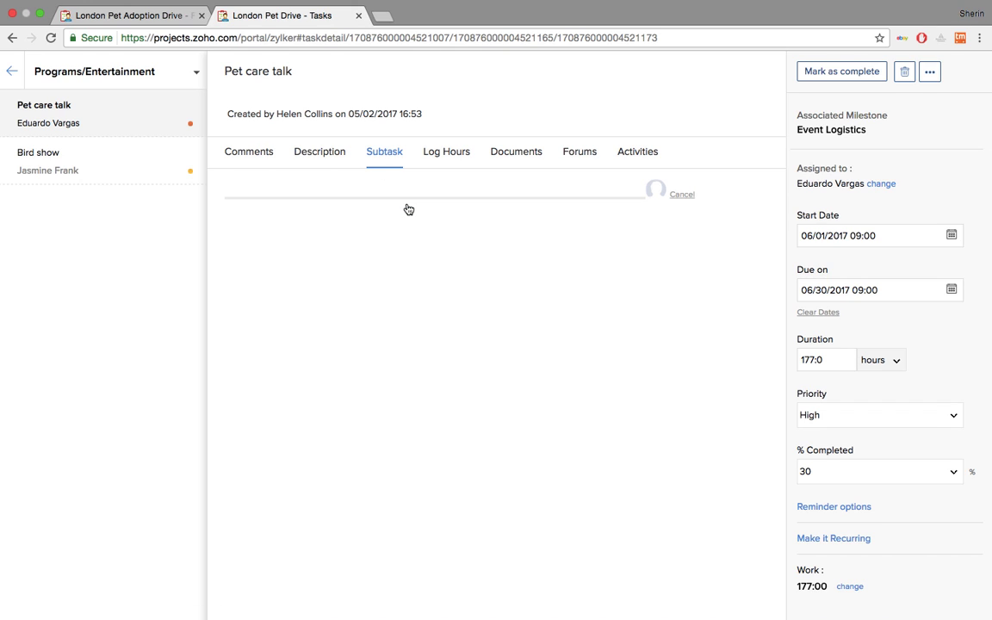
text(Arrange the vet)
click(659, 193)
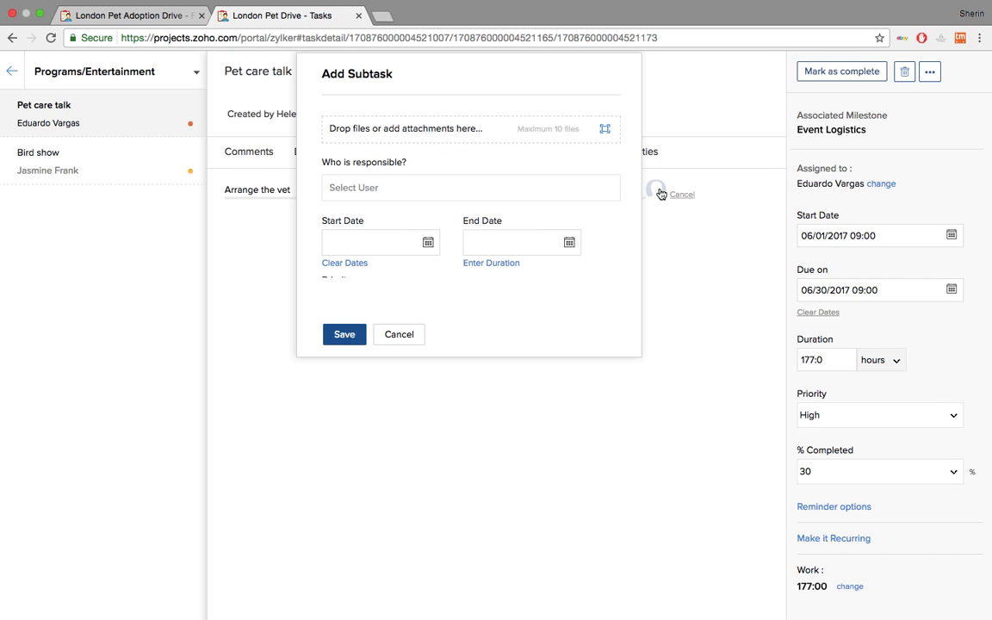
click(487, 191)
click(401, 287)
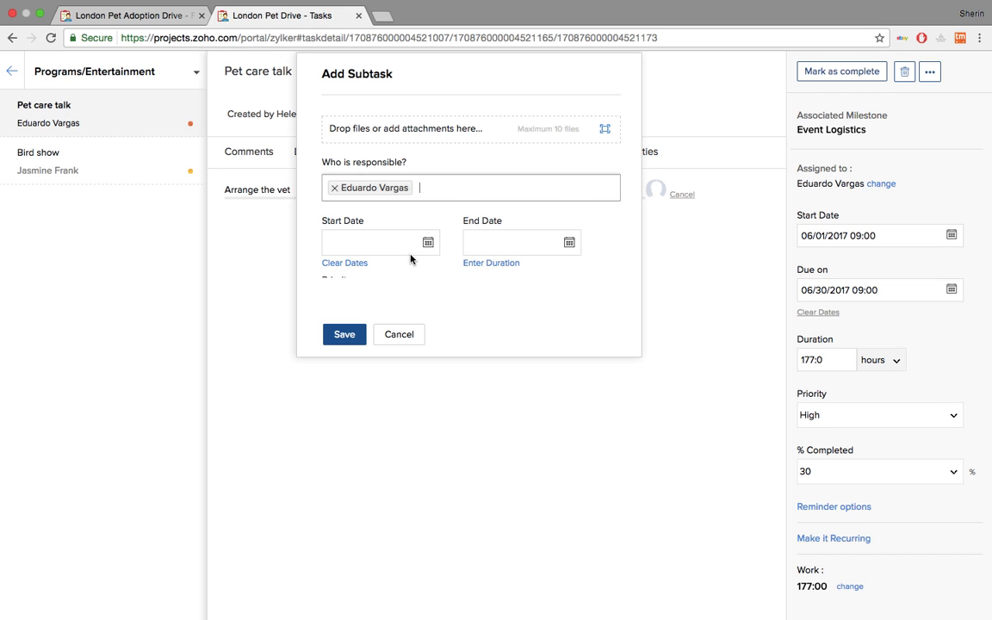
- Set the Arrange the vet subtask's priority to Medium and save the subtask
scroll(425, 245, down, 1)
scroll(425, 245, down, 2)
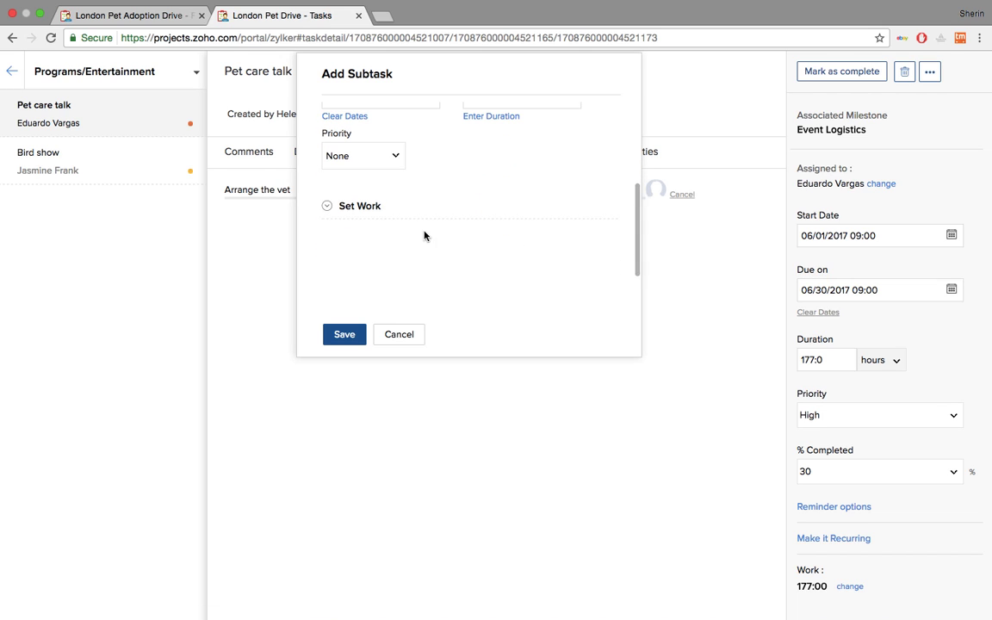
click(395, 163)
click(387, 185)
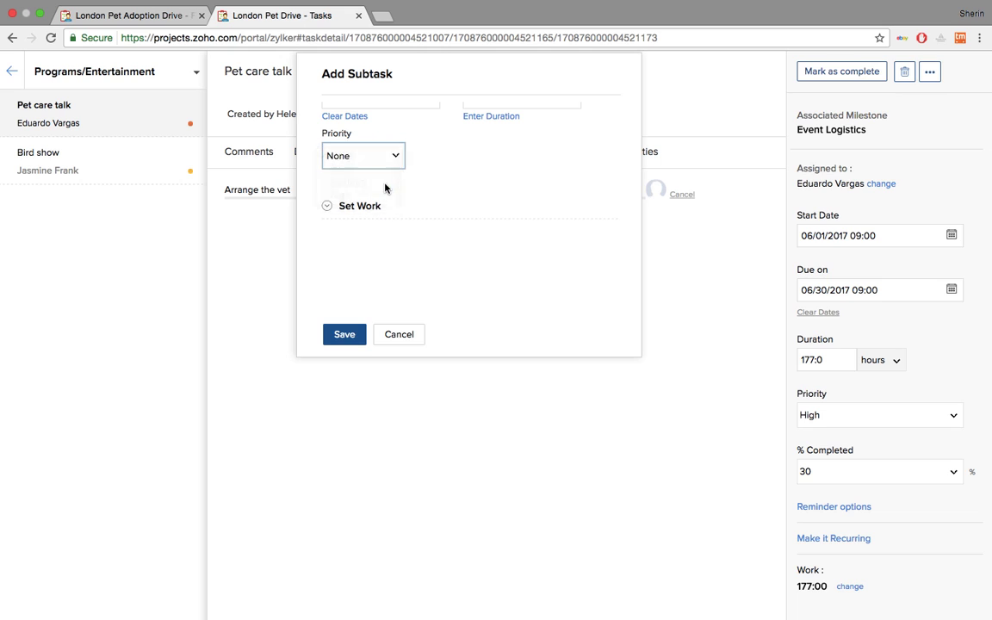
click(345, 335)
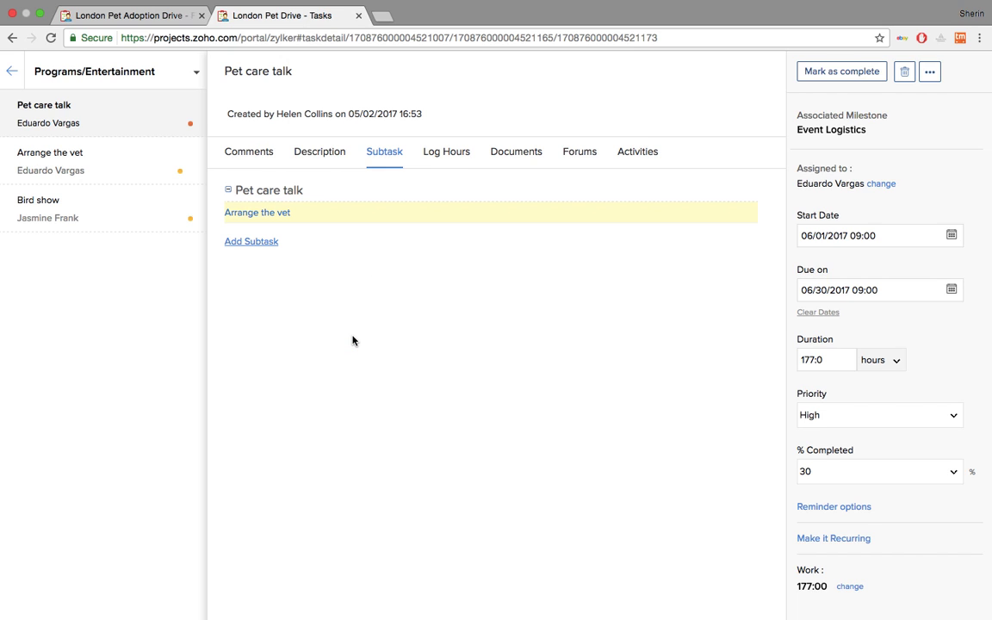
- Log 5 billable hours for the task's owner on Pet care talk
click(450, 151)
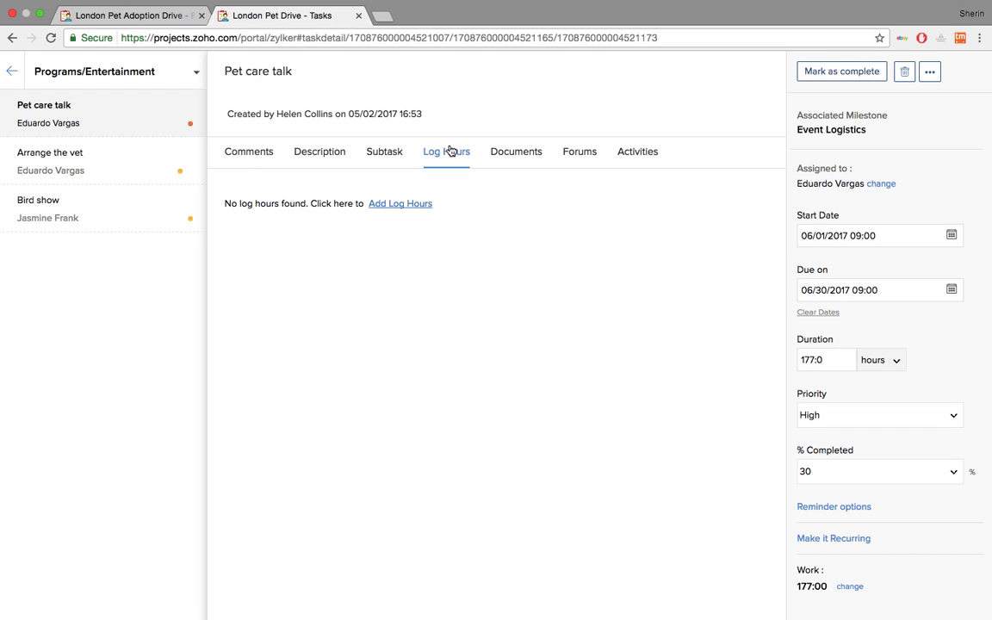
click(416, 205)
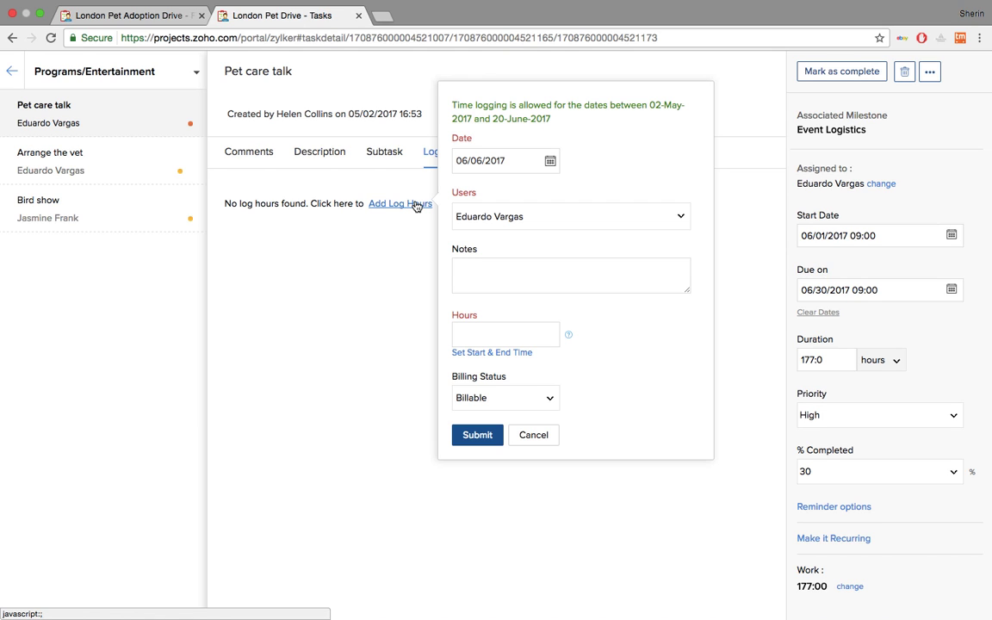
click(503, 332)
text(5)
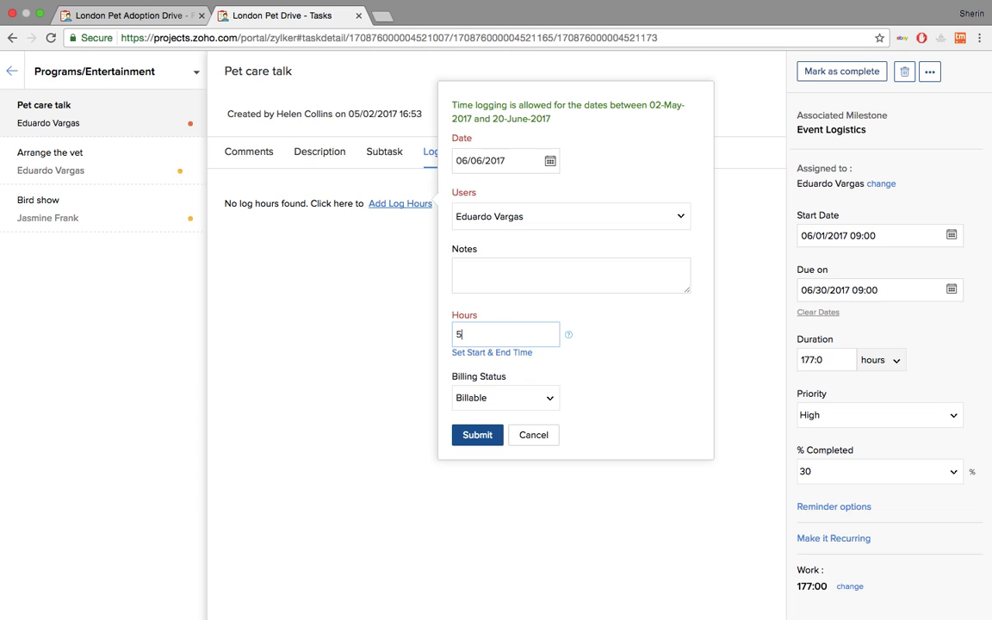
click(547, 401)
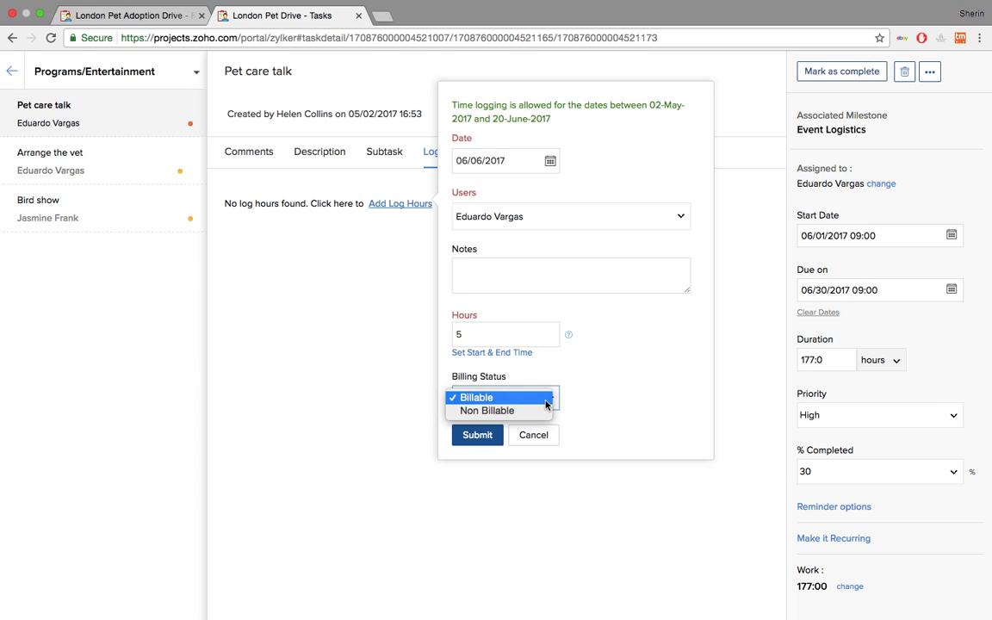
click(483, 439)
click(478, 436)
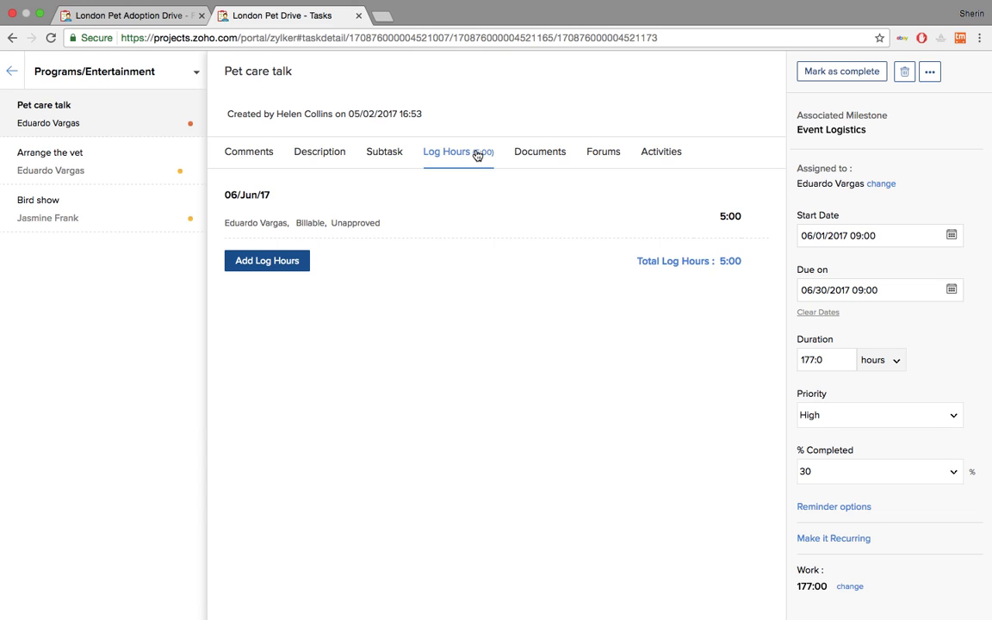
- Review Pet care talk's documents, forums and activities, and return to the project's task list
click(535, 153)
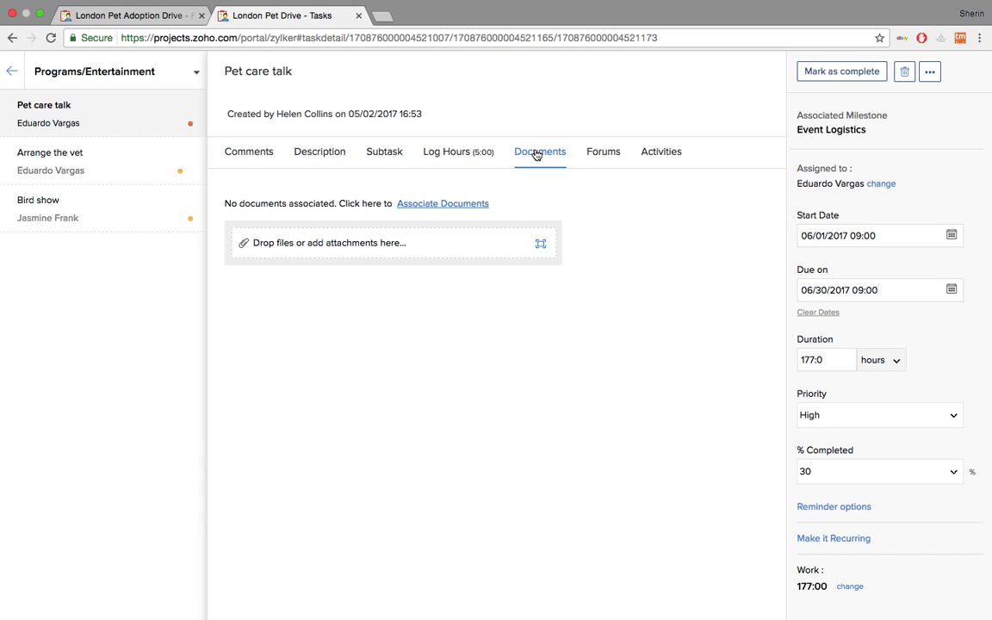
click(601, 155)
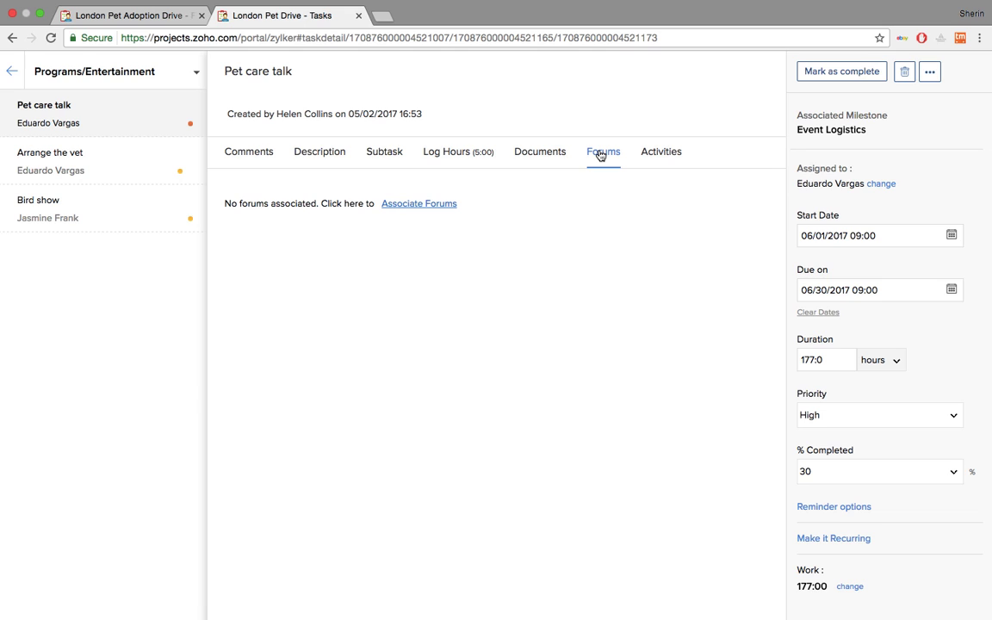
click(659, 155)
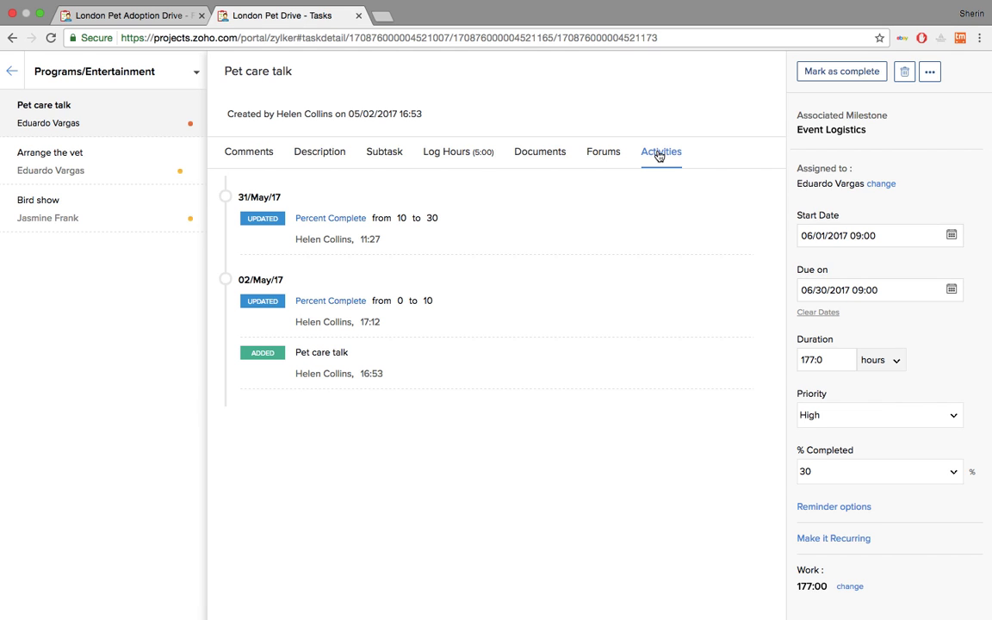
click(12, 72)
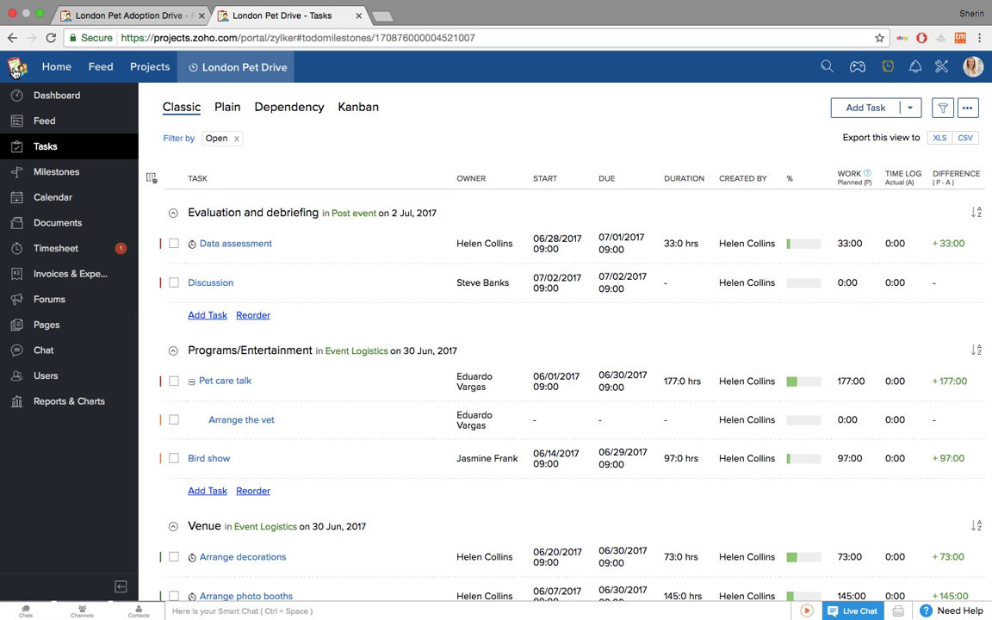
- Look through the open tasks in the Plain view, and switch to the Dependency view
click(230, 108)
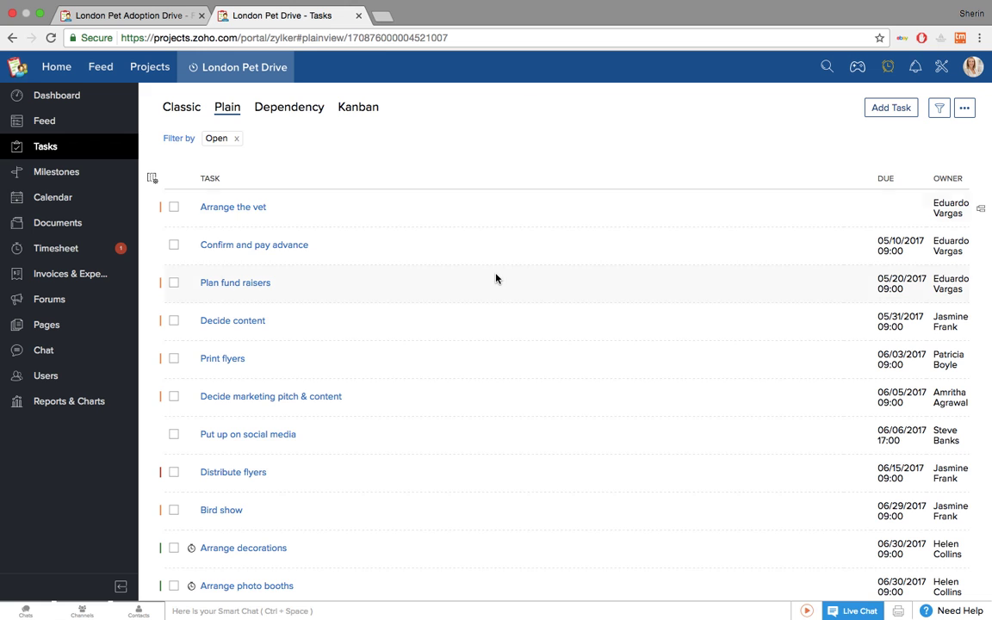
scroll(496, 277, down, 3)
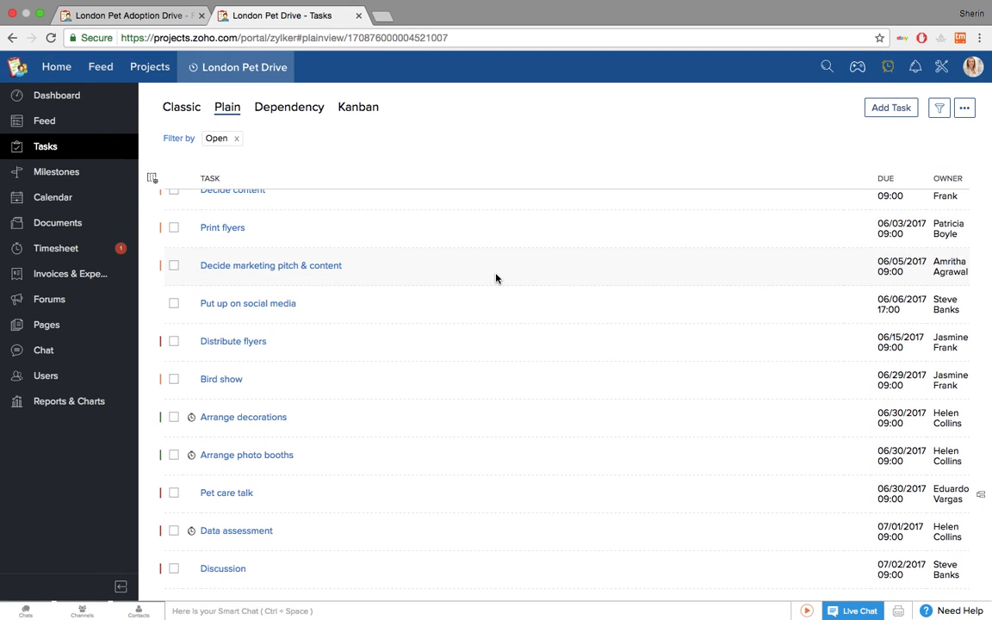
scroll(496, 278, up, 3)
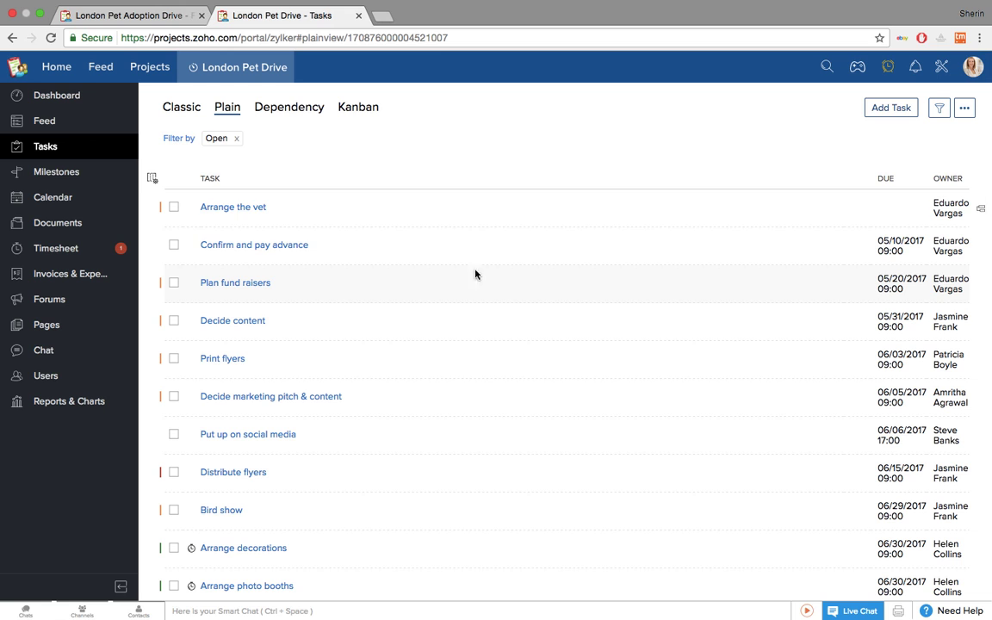
click(293, 106)
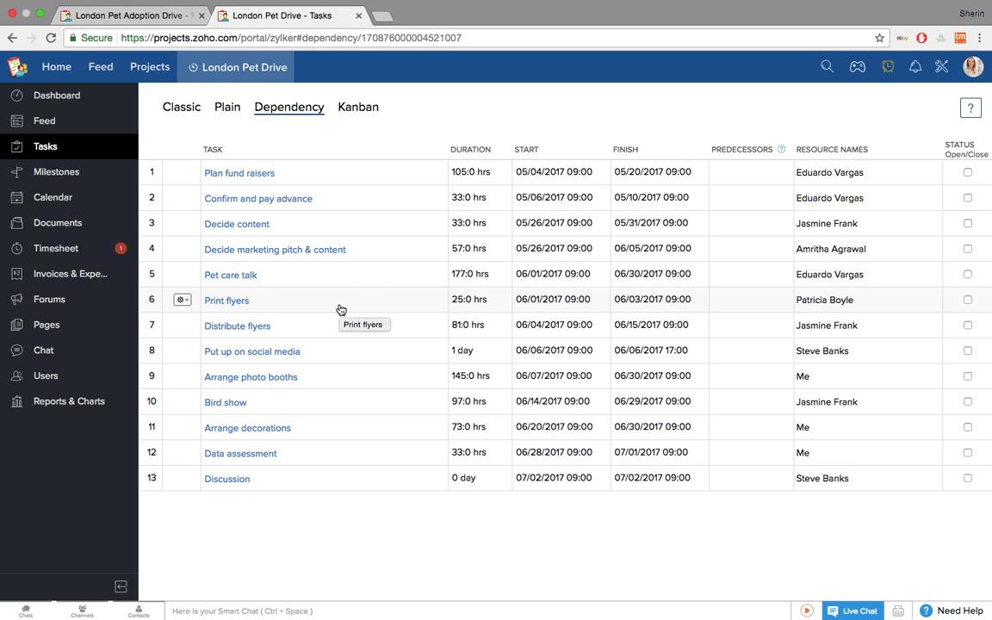
- Set task 3, Decide content, as the predecessor of Print flyers in the Dependency view
click(756, 297)
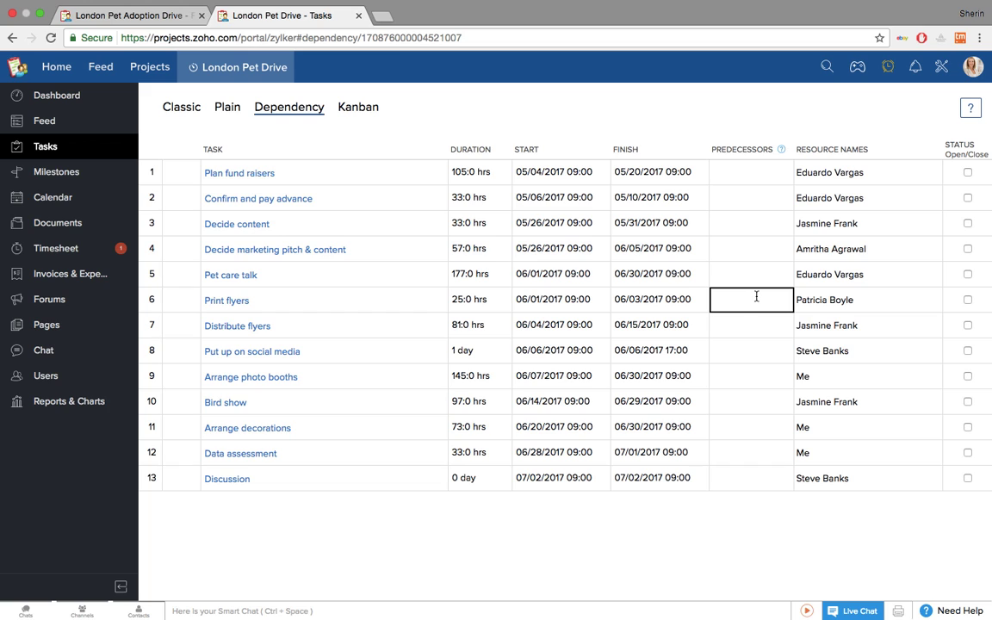
text(3)
key(Return)
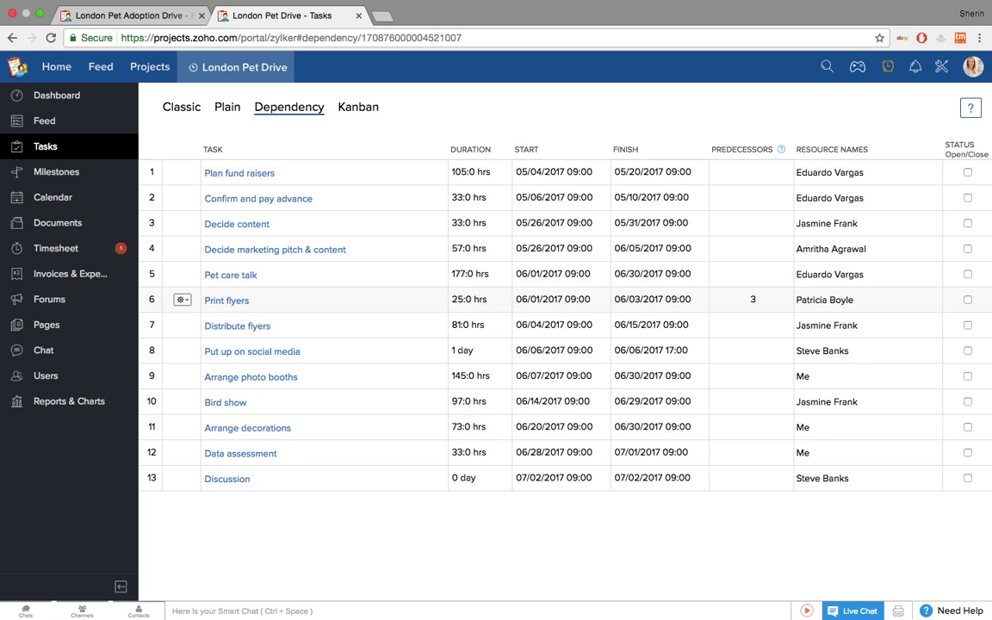
- Switch the tasks to the Kanban view and look at them grouped by TaskList and by Priority
click(368, 110)
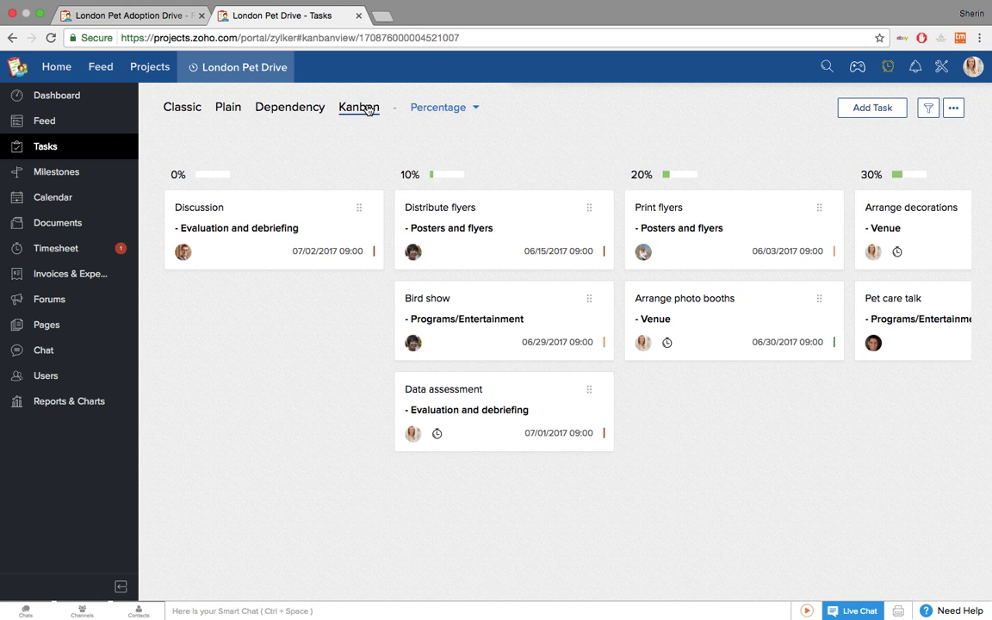
click(475, 109)
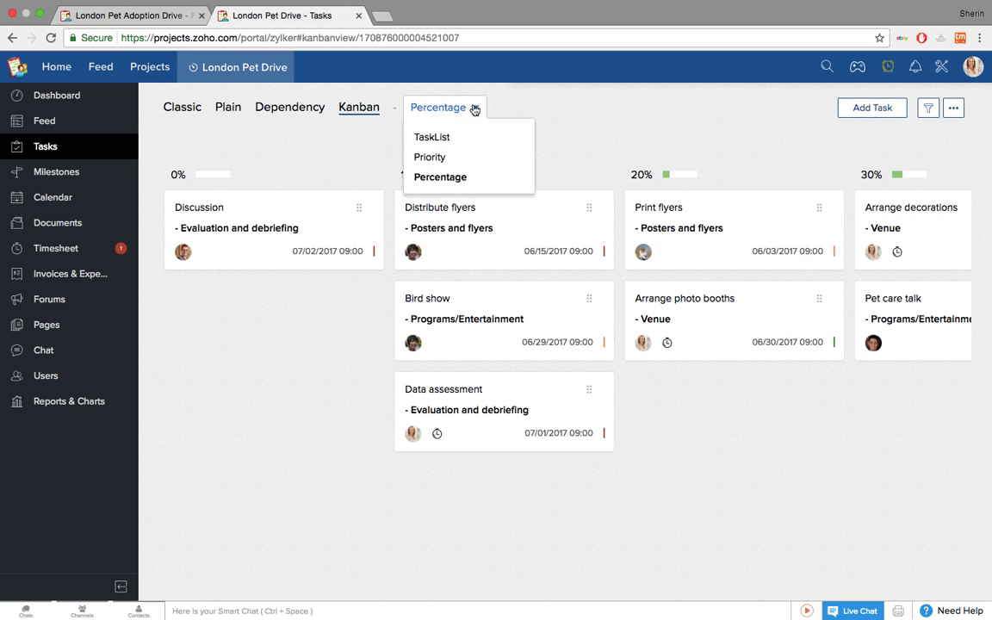
click(457, 143)
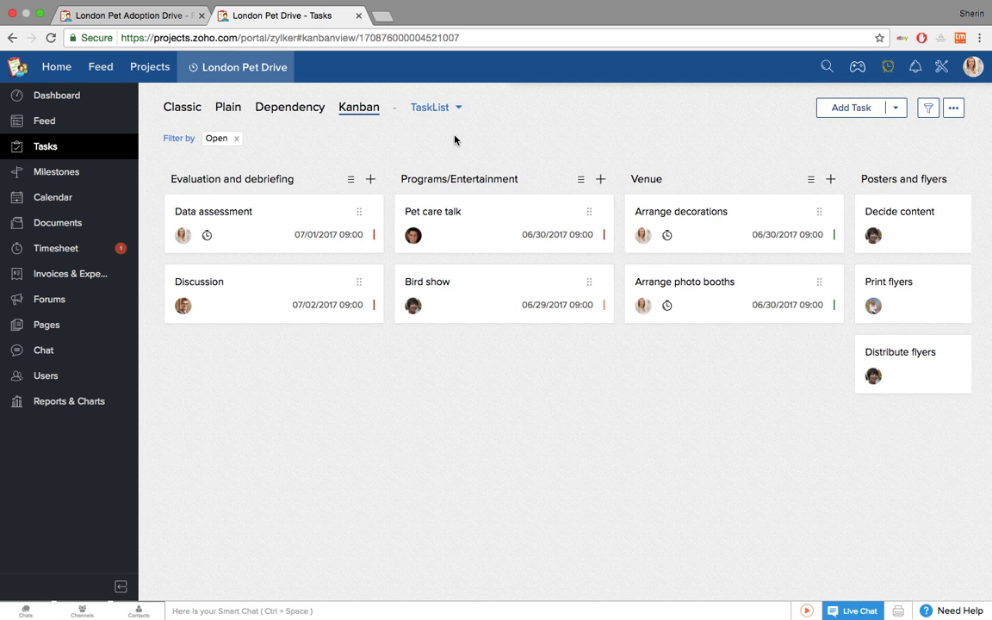
click(454, 106)
click(437, 158)
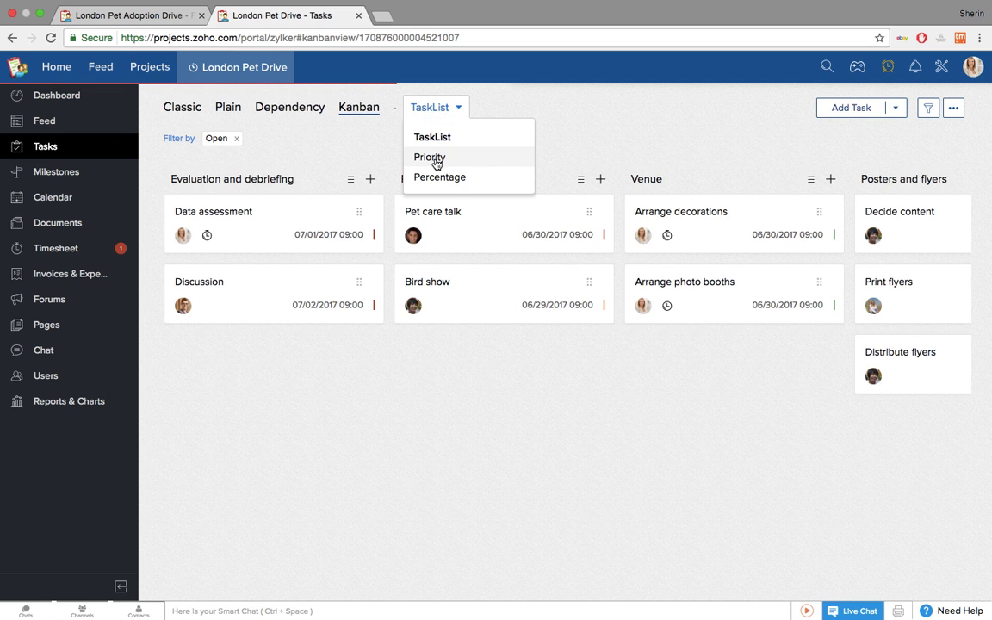
- Group the Kanban board by Percentage and move the Data assessment card from the 10% column to the 20% column
click(449, 107)
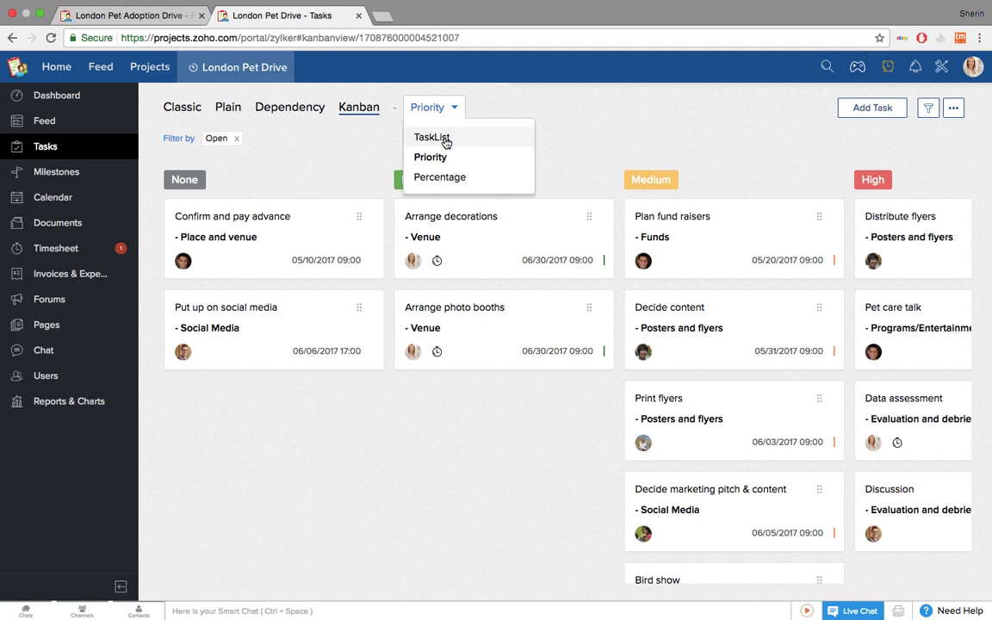
click(441, 178)
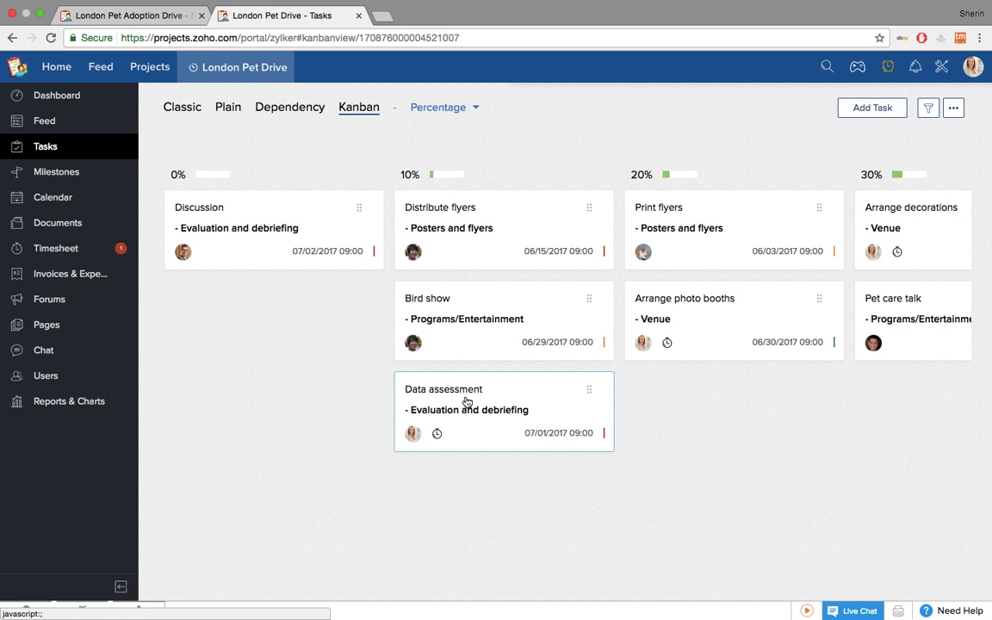
drag(466, 402, 694, 383)
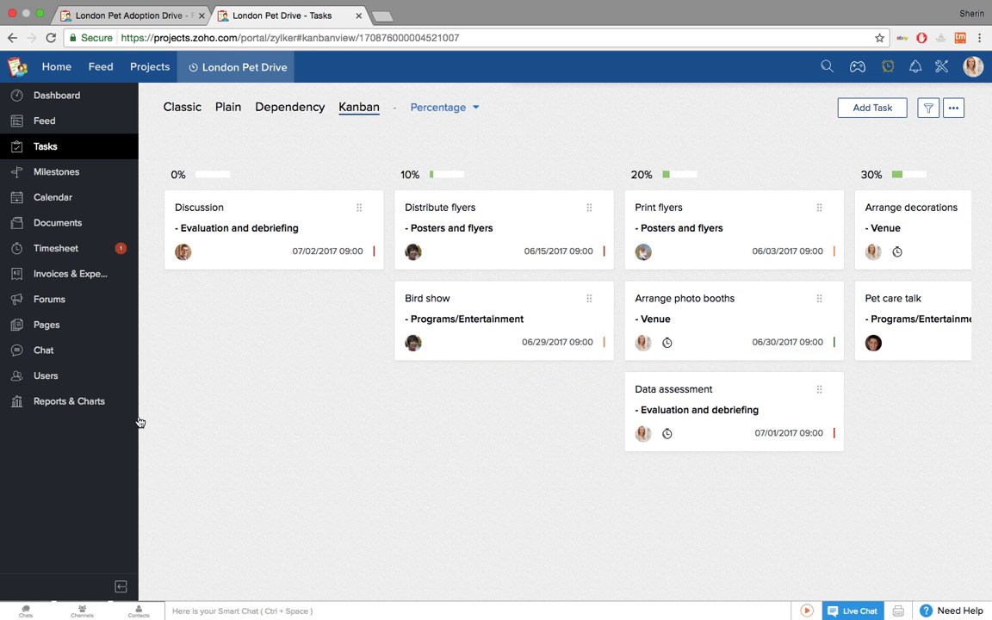
- Open the project's Gantt Chart report, switch it to Milestone Gantt, and look through its milestones, task lists and May to July timeline
click(101, 402)
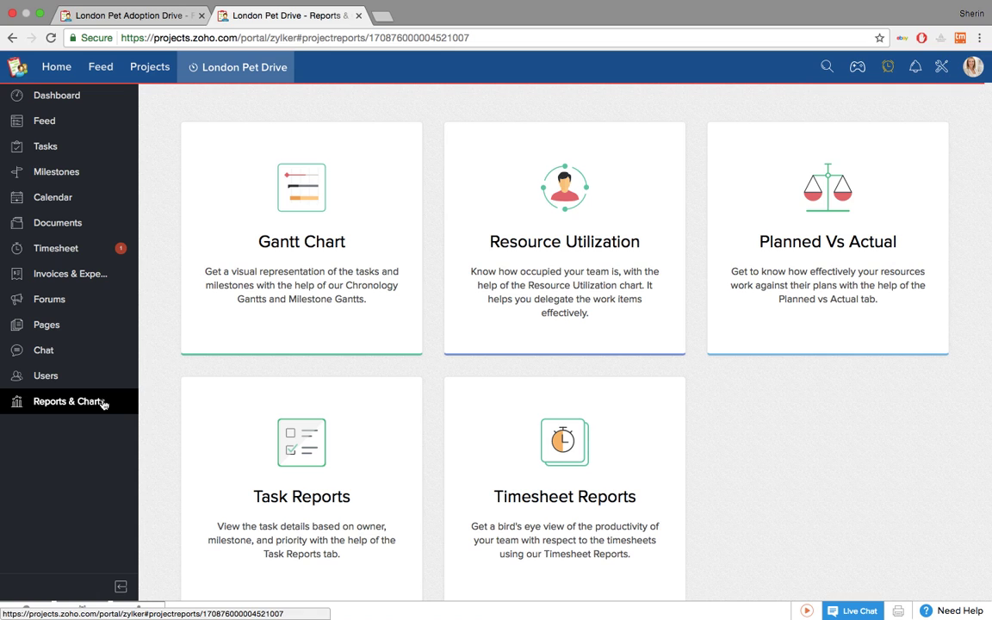
click(311, 251)
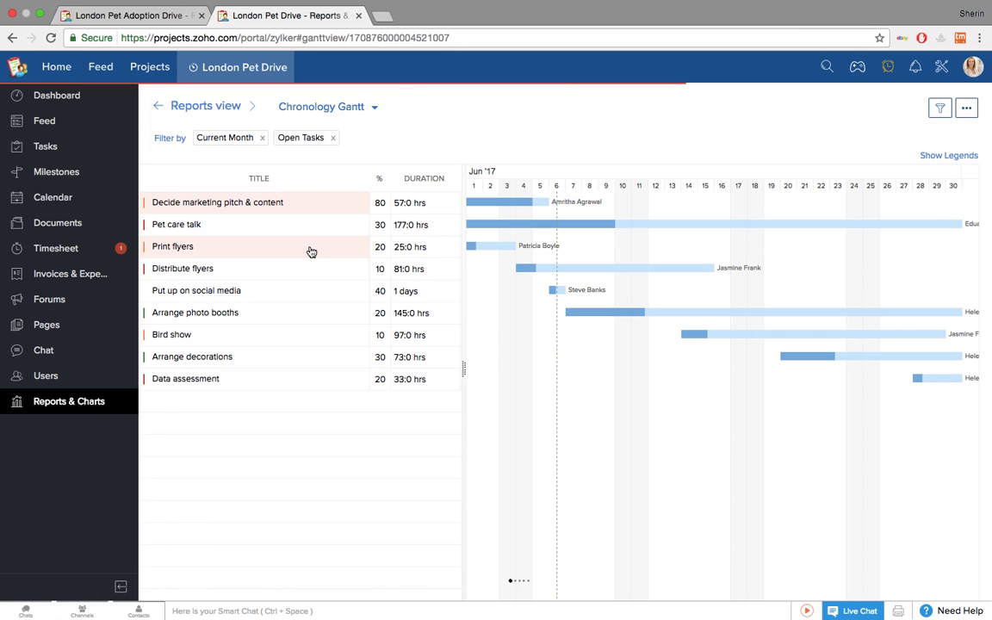
mouse_move(311, 251)
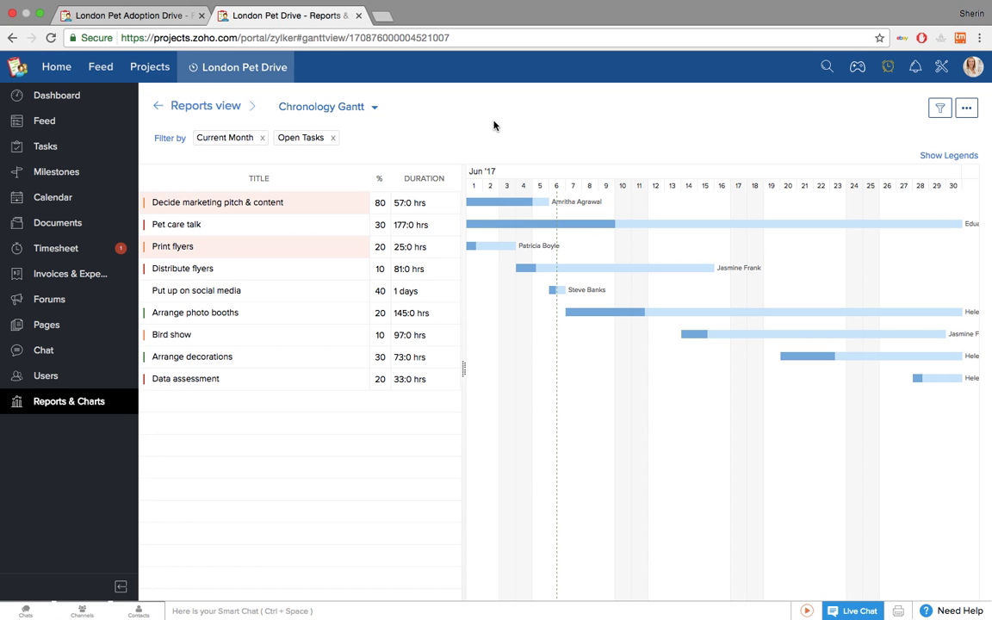
click(372, 107)
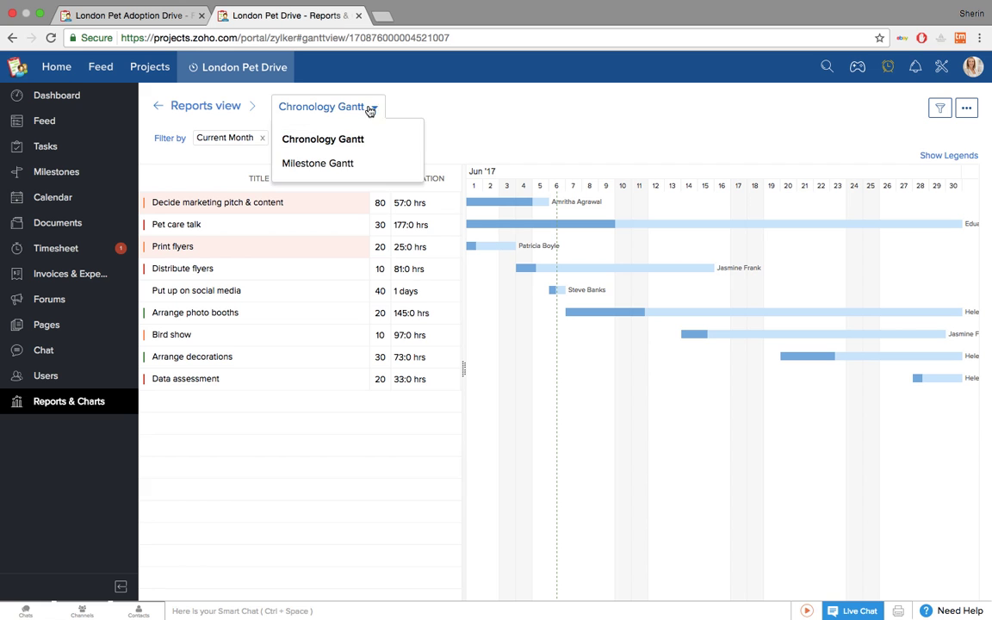
click(365, 162)
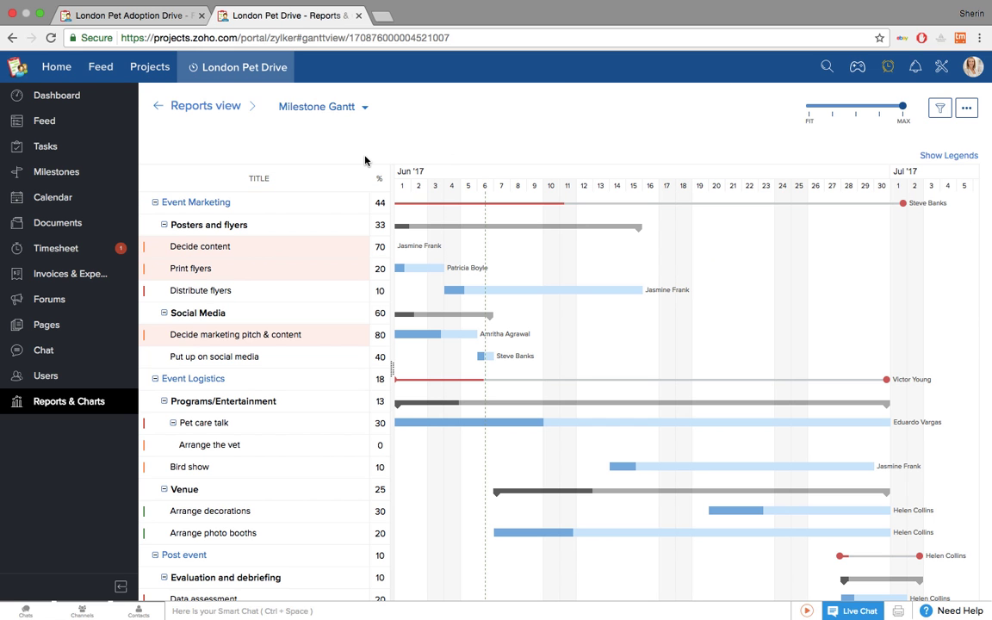
scroll(340, 298, down, 3)
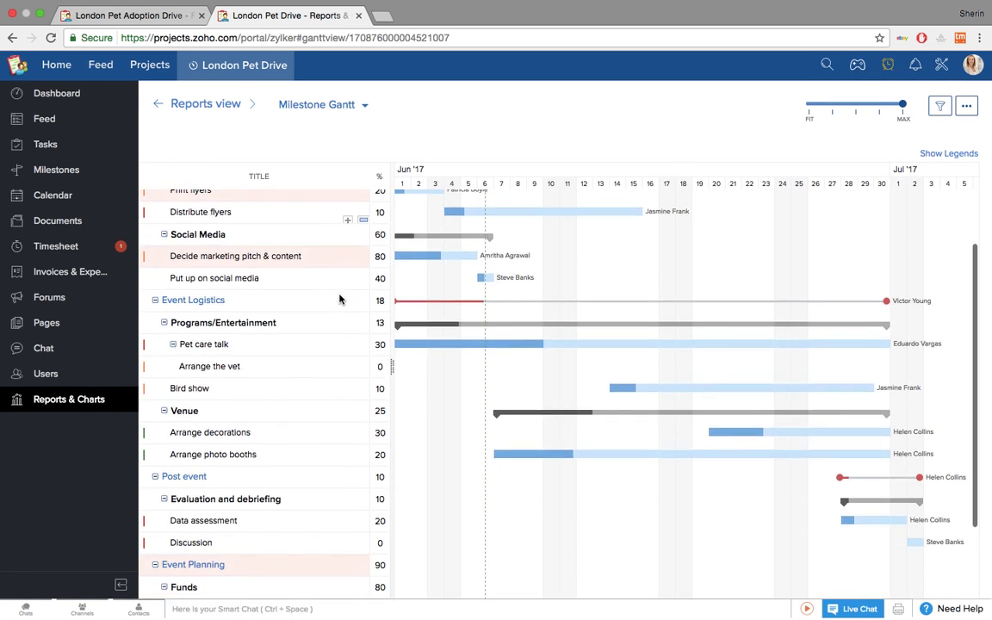
scroll(339, 300, down, 2)
scroll(247, 303, up, 4)
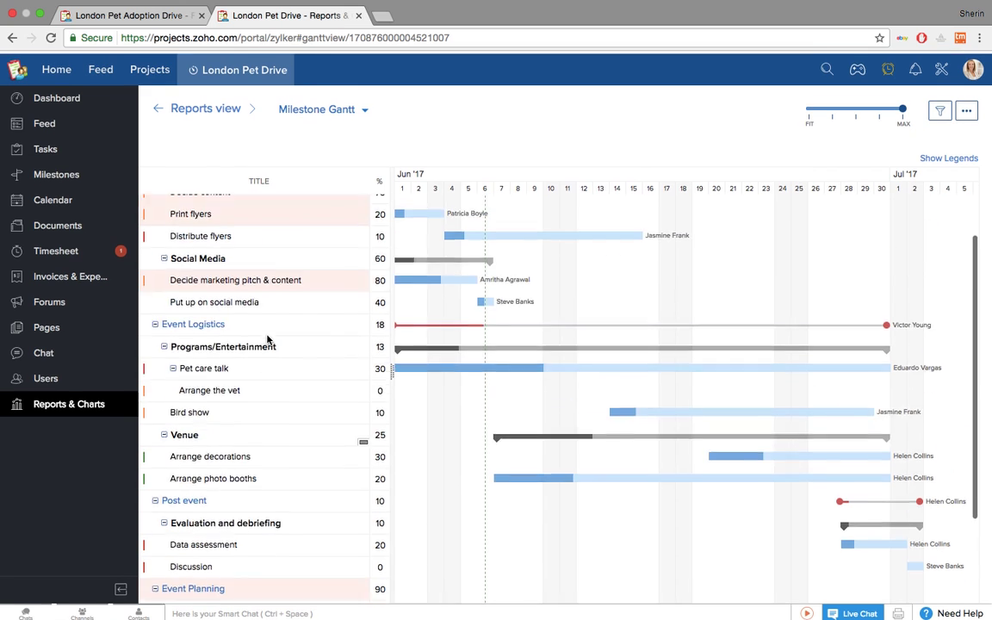
scroll(267, 339, down, 4)
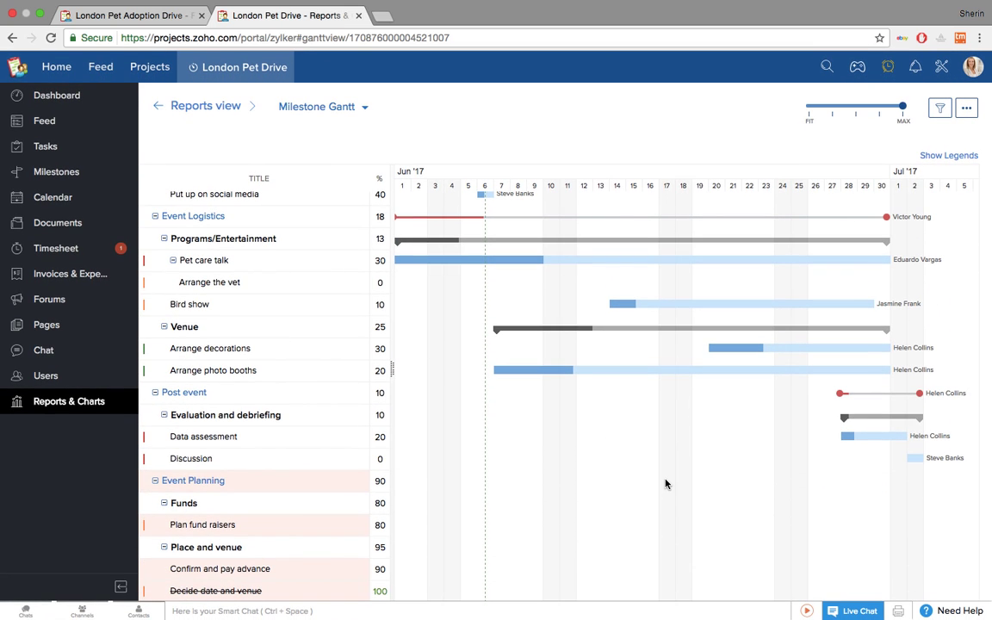
scroll(665, 483, left, 15)
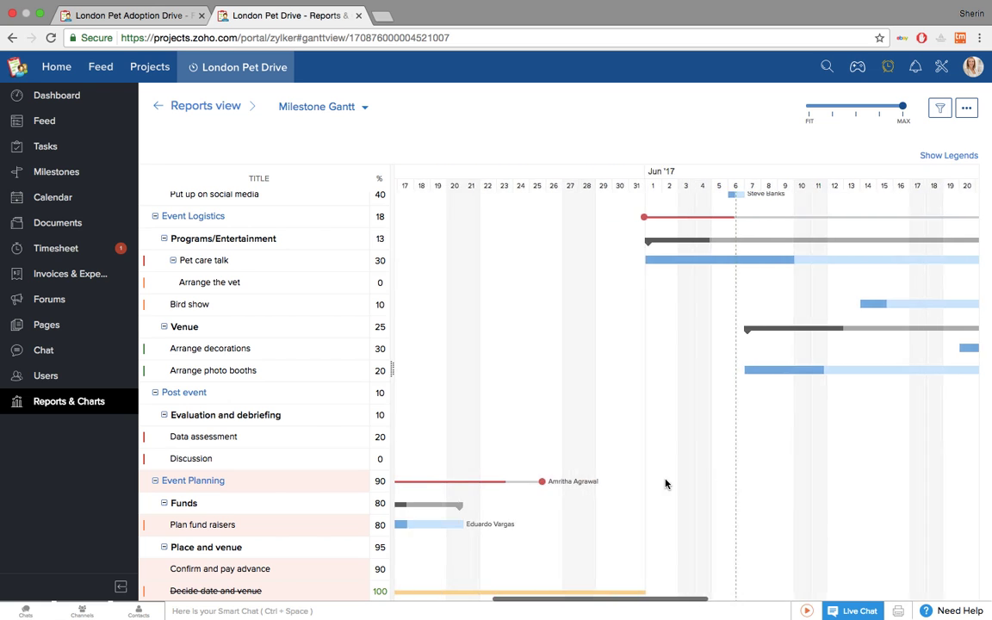
scroll(665, 484, right, 15)
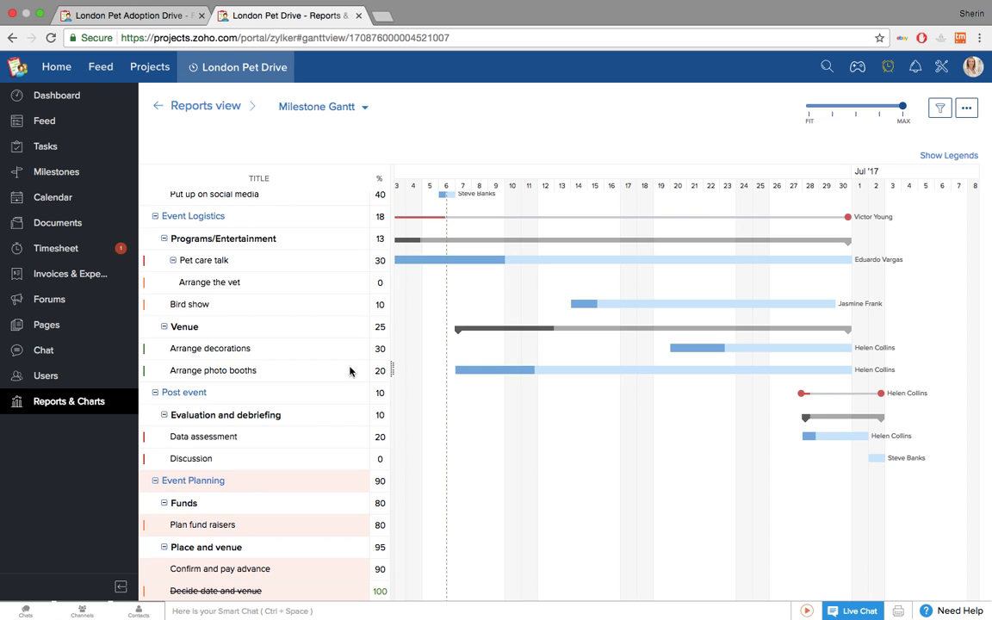
mouse_move(349, 379)
click(348, 379)
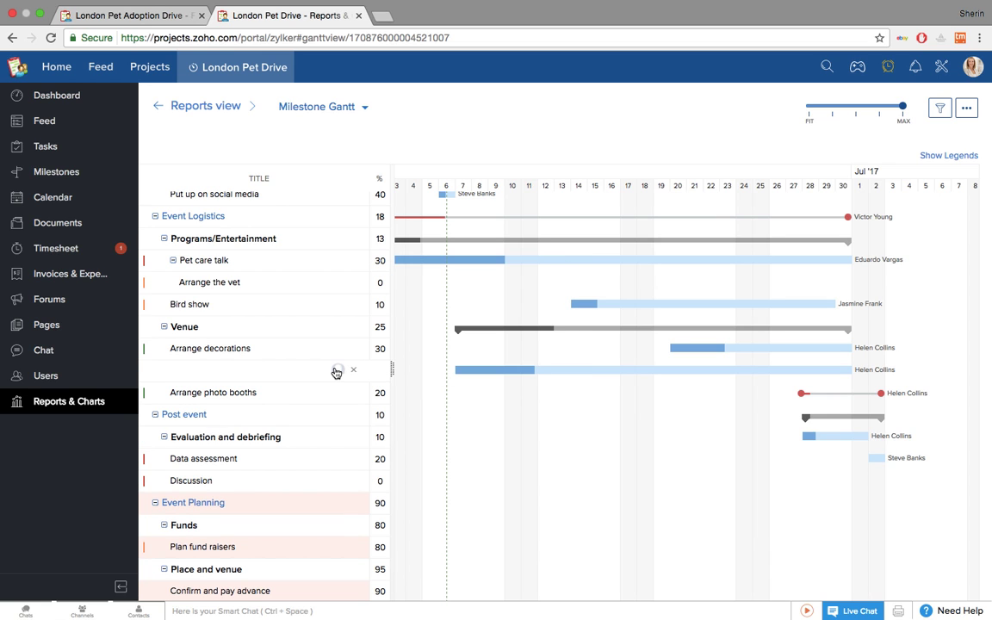
click(337, 372)
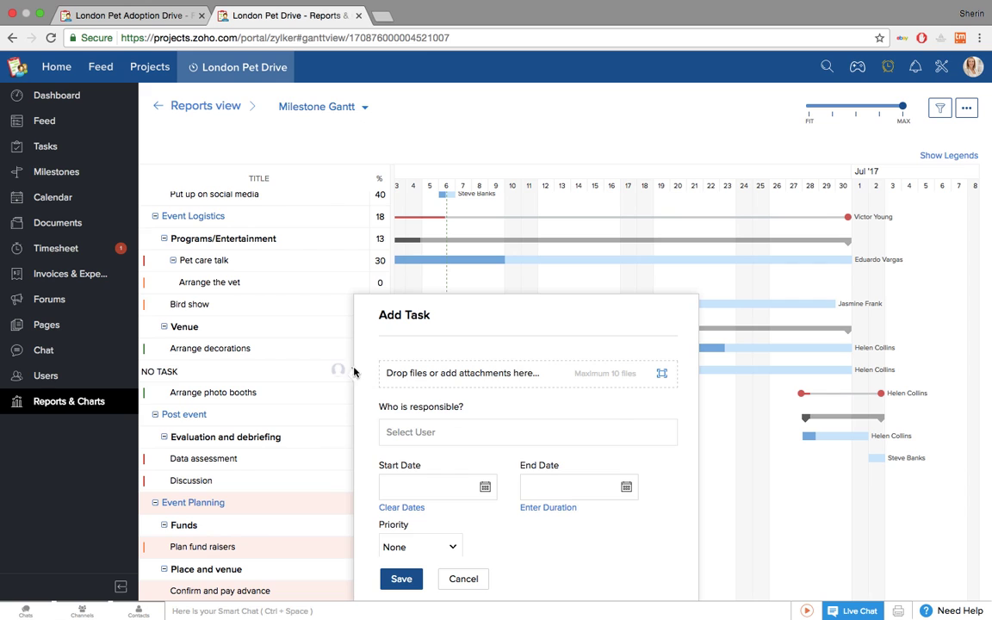
click(466, 579)
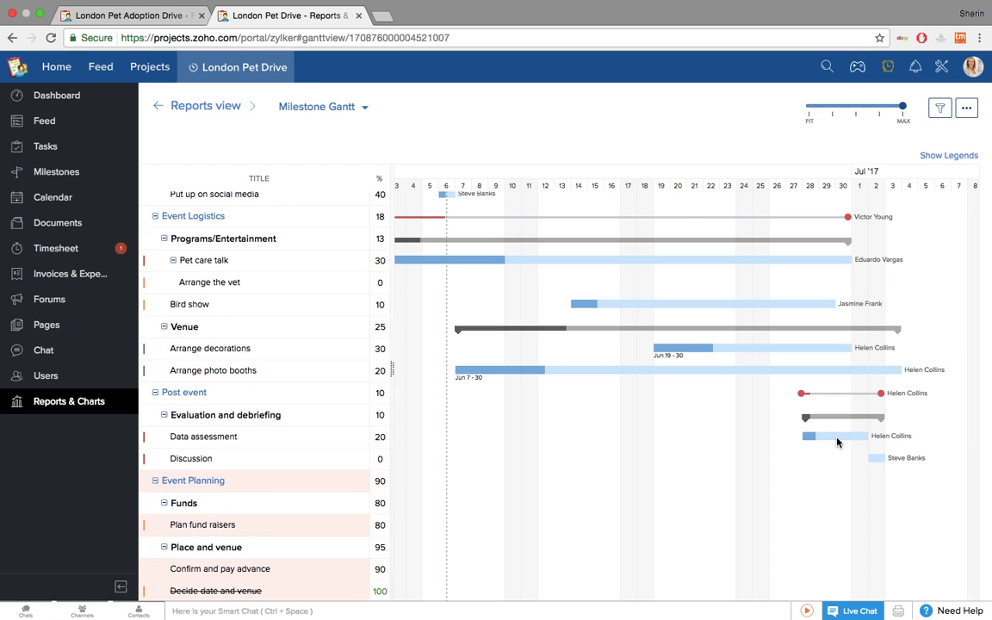
- Link Data assessment to Discussion as its predecessor in the Milestone Gantt, and remove that dependency from Discussion's details
drag(838, 442, 875, 461)
scroll(797, 503, right, 5)
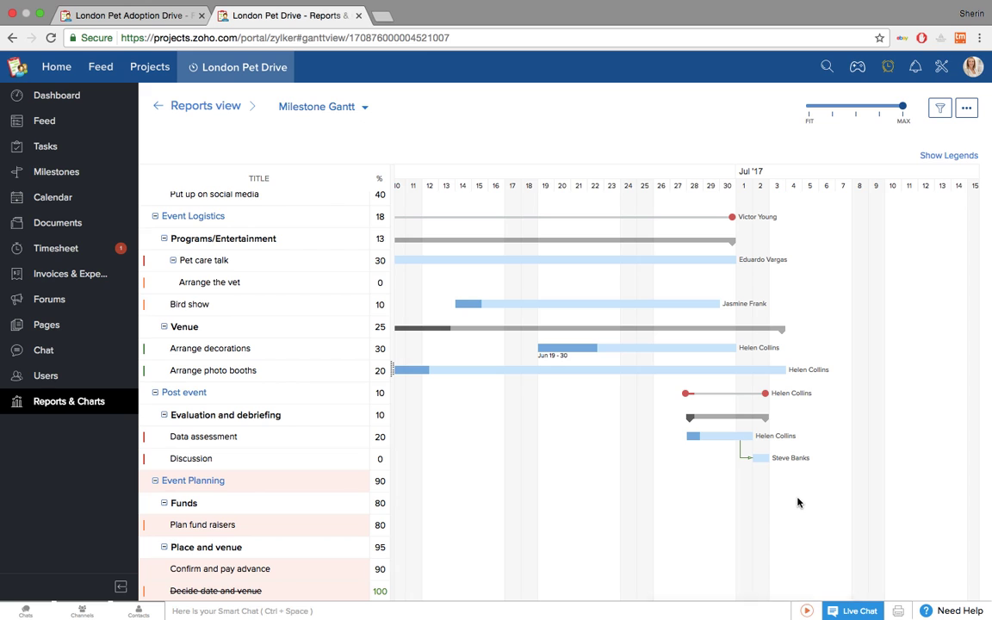
mouse_move(762, 465)
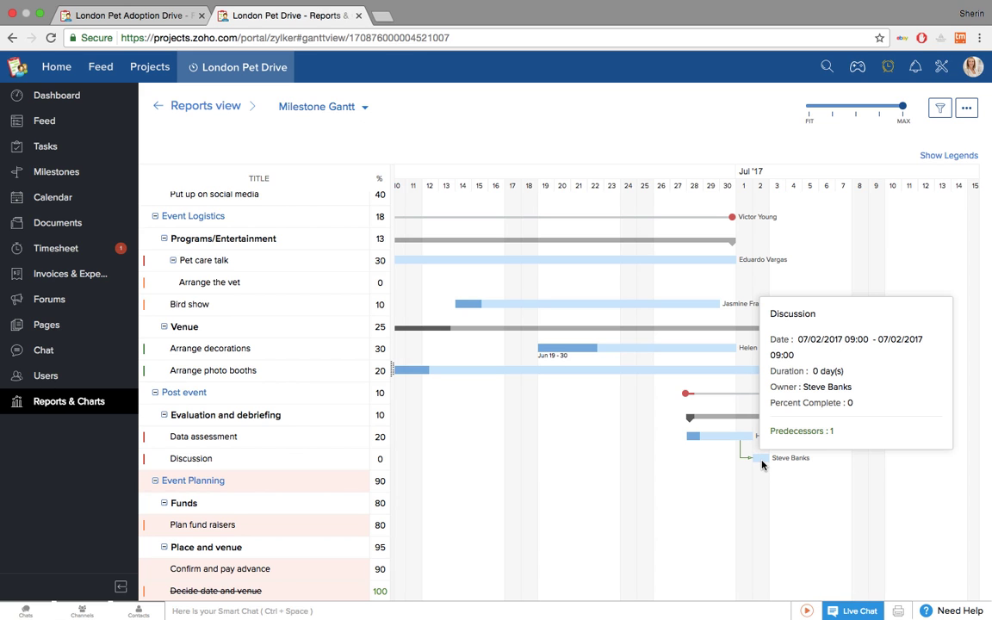
click(791, 430)
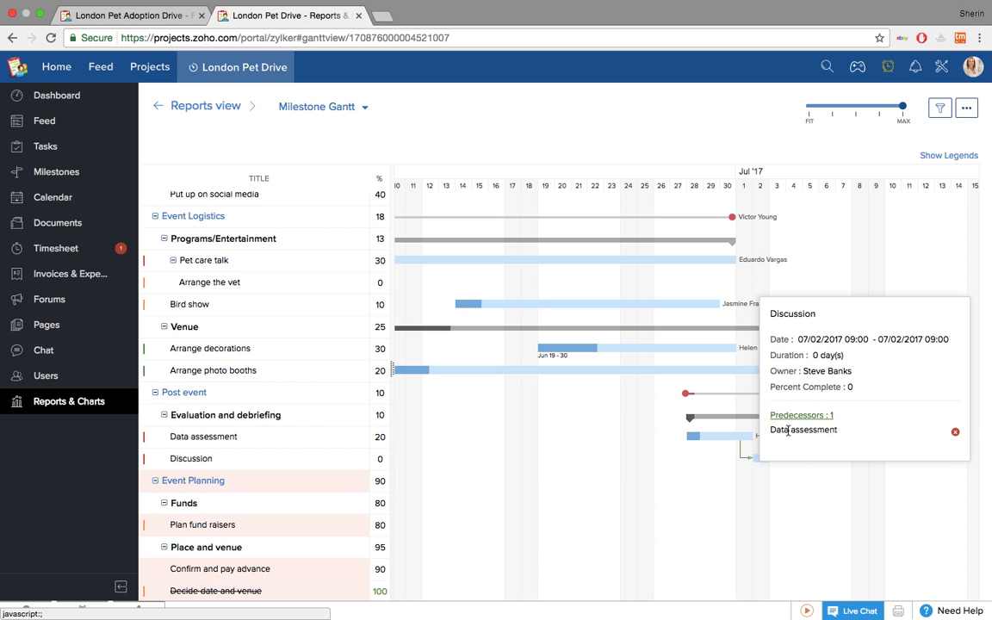
click(955, 431)
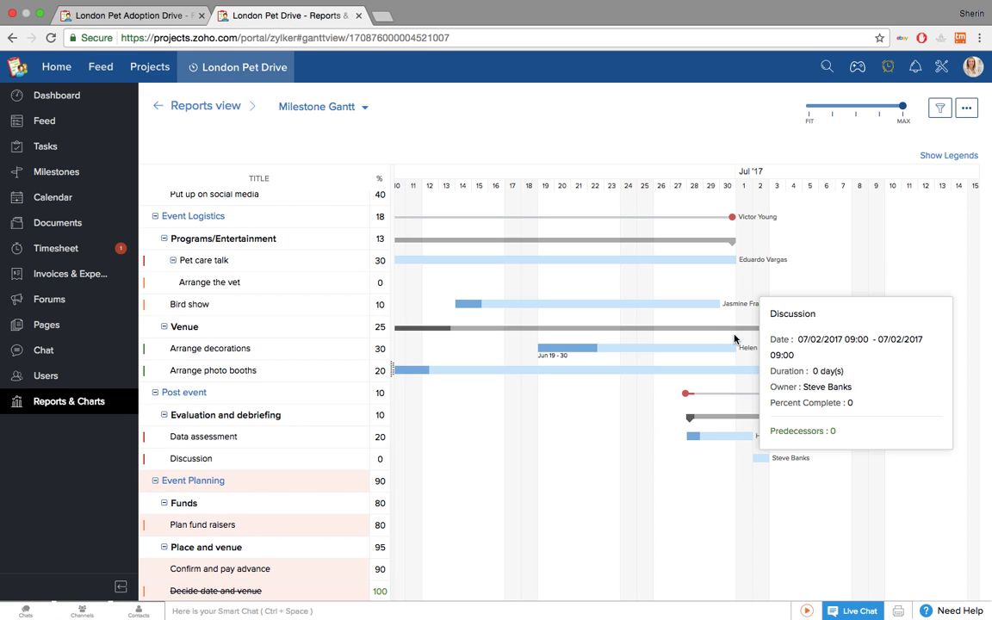
mouse_move(697, 307)
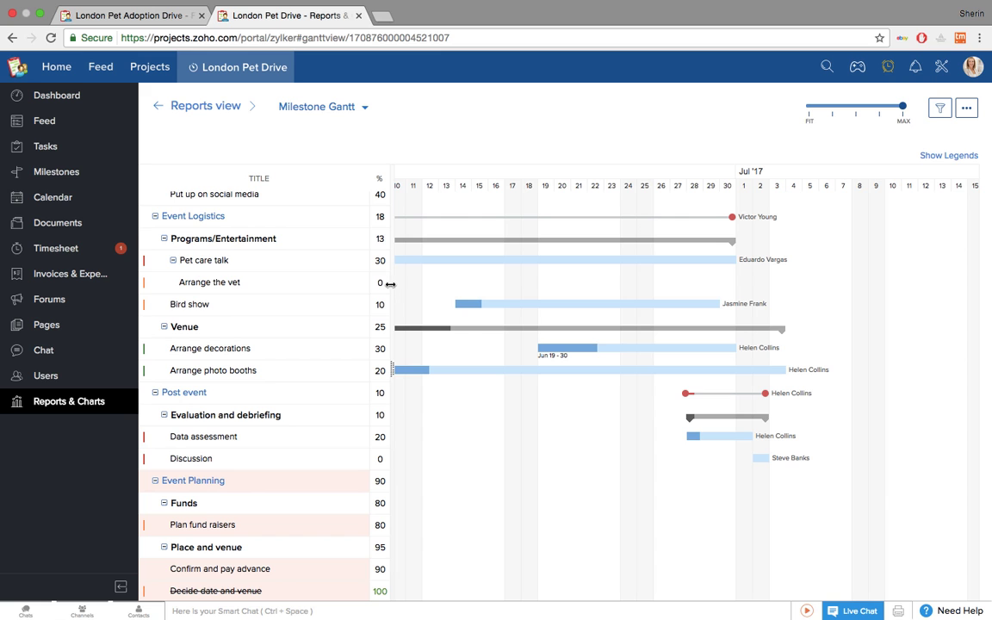
drag(406, 282, 383, 304)
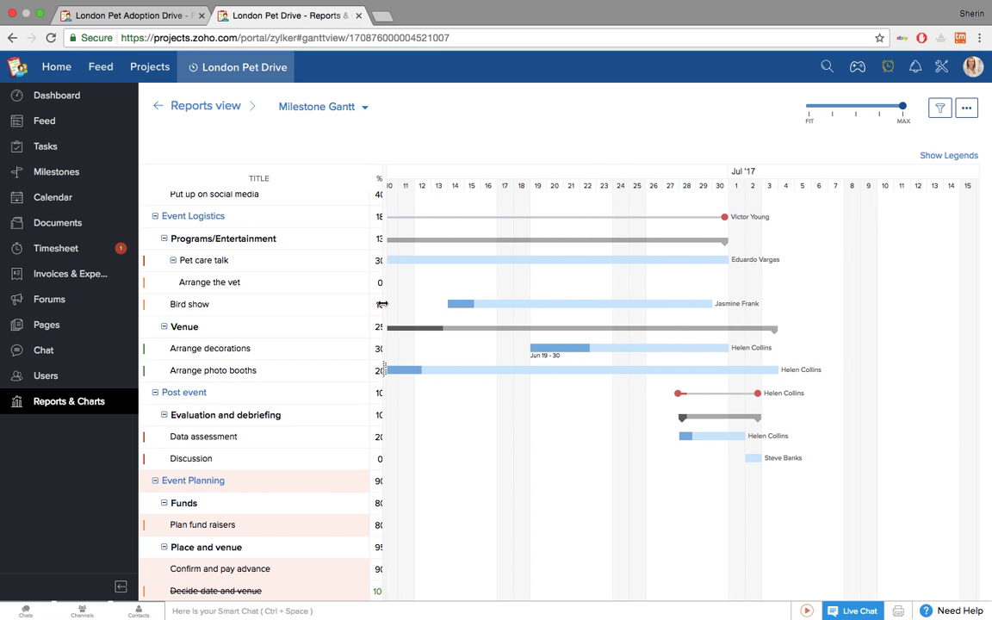
click(965, 109)
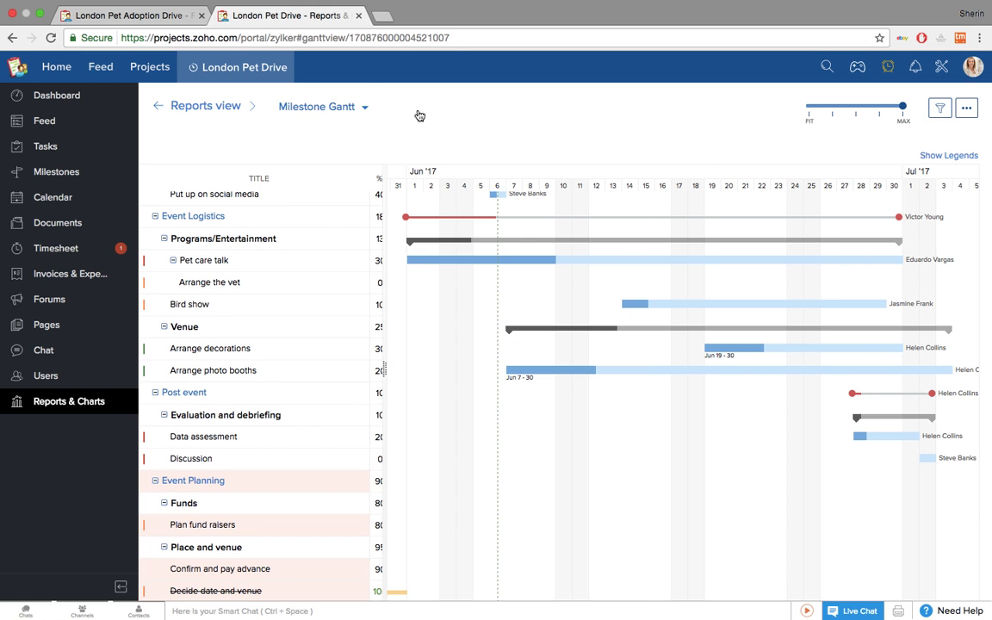
- Open the Resource Utilization report and expand the second listed user's tasks for the week of Jun 5 - Jun 11
click(215, 106)
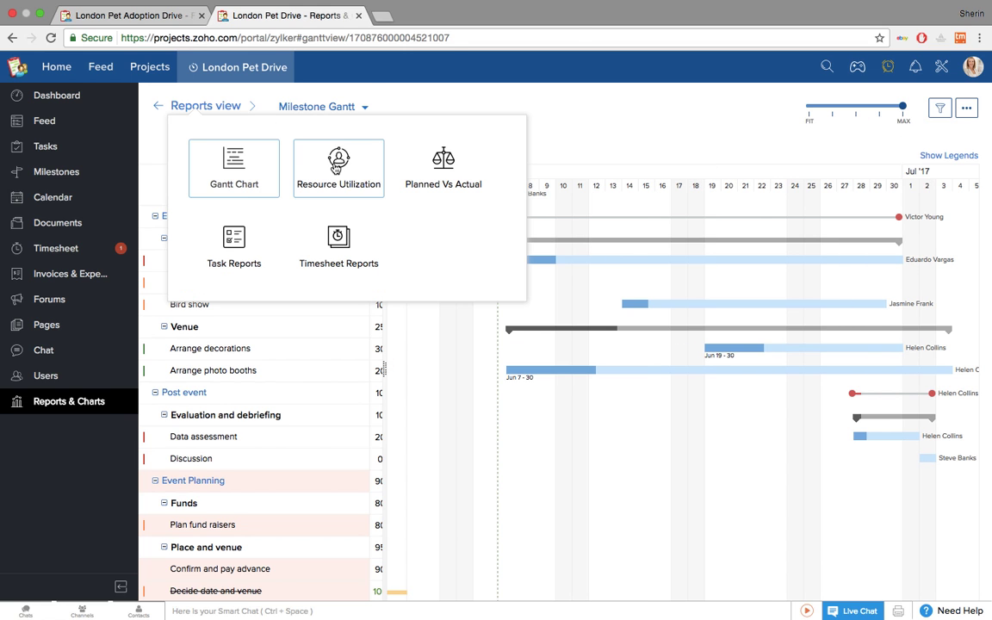
click(331, 160)
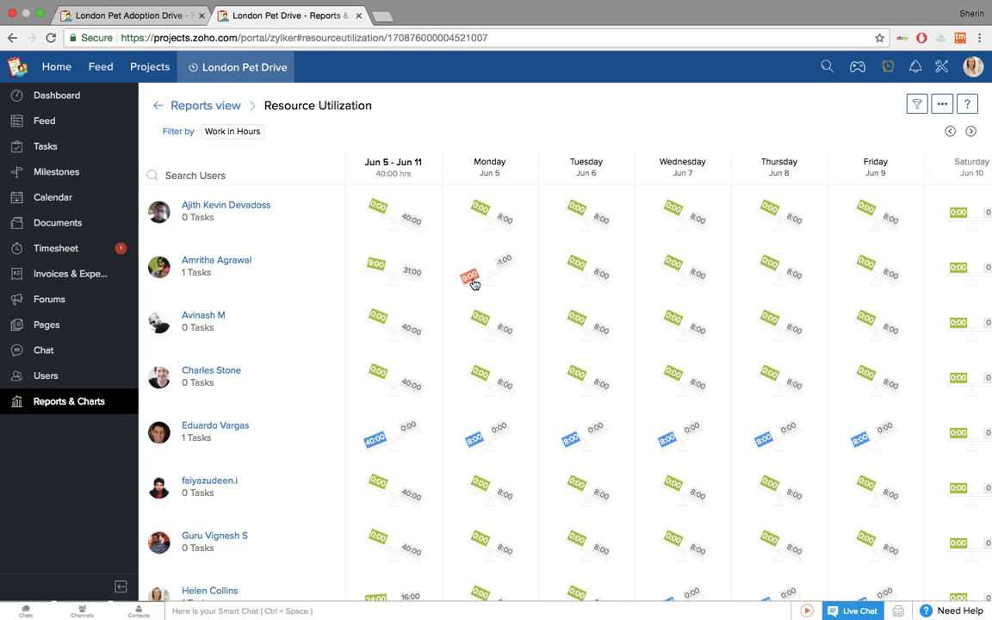
mouse_move(474, 284)
click(228, 267)
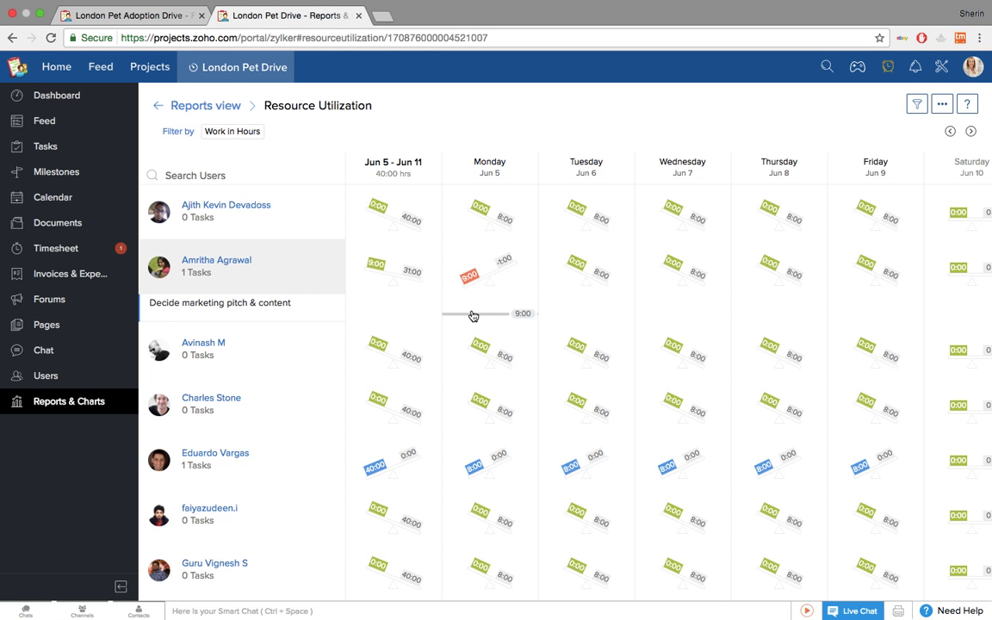
- Reassign Decide marketing pitch & content to the user listed directly below its owner, and expand that user's tasks
mouse_move(473, 315)
drag(473, 315, 484, 343)
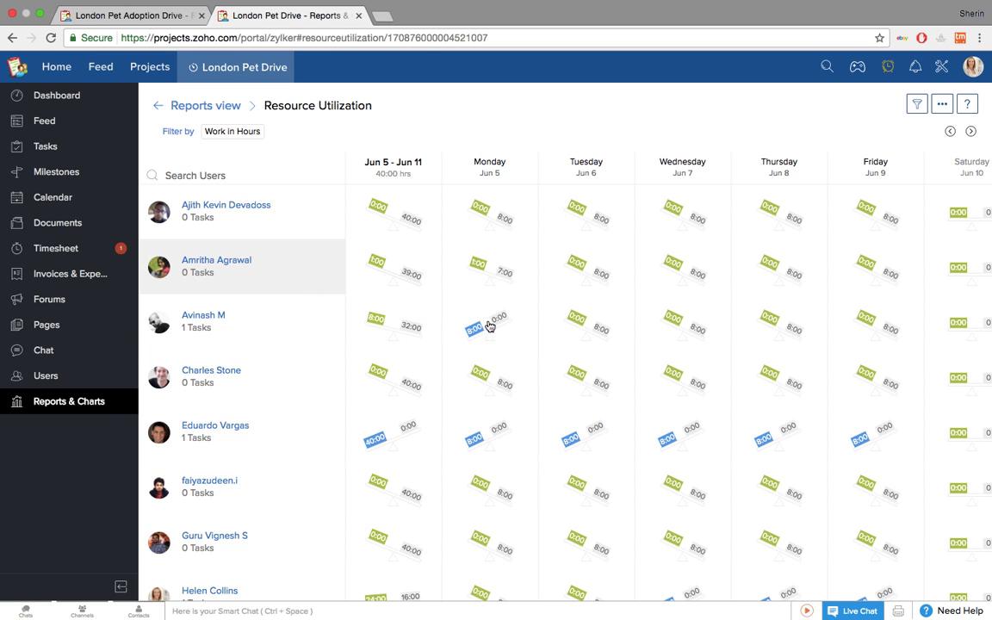
click(233, 318)
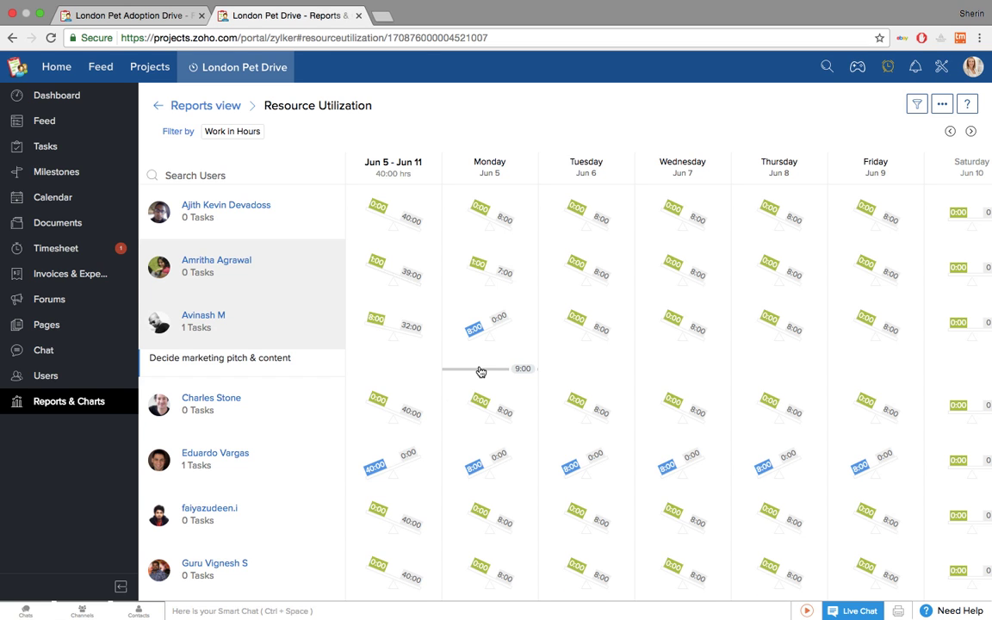
mouse_move(481, 370)
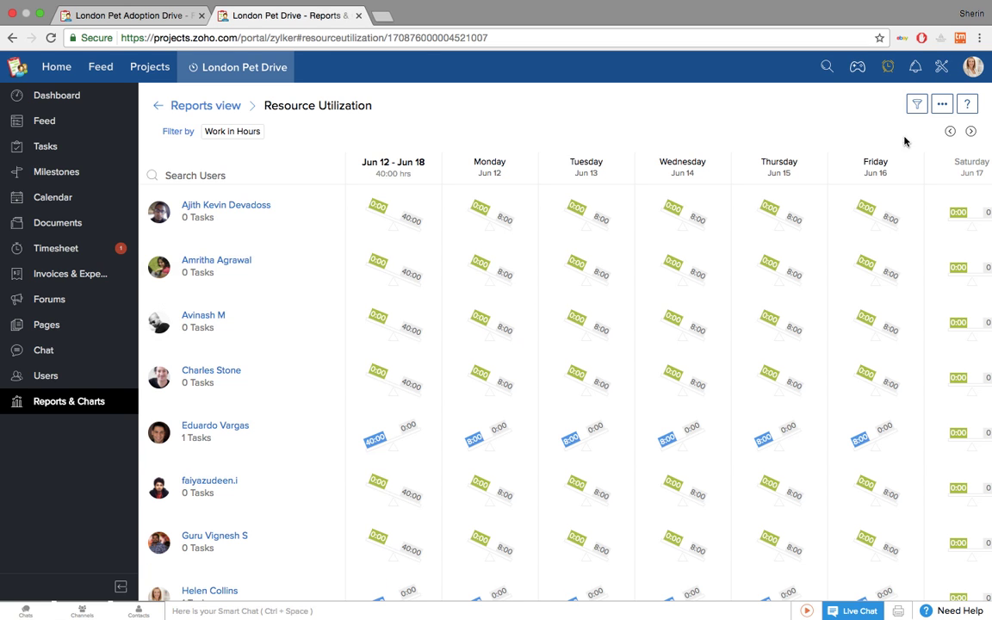
- Advance the Resource Utilization report to the week of Jun 26 - Jul 2, and open the Planned Vs Actual report
click(972, 131)
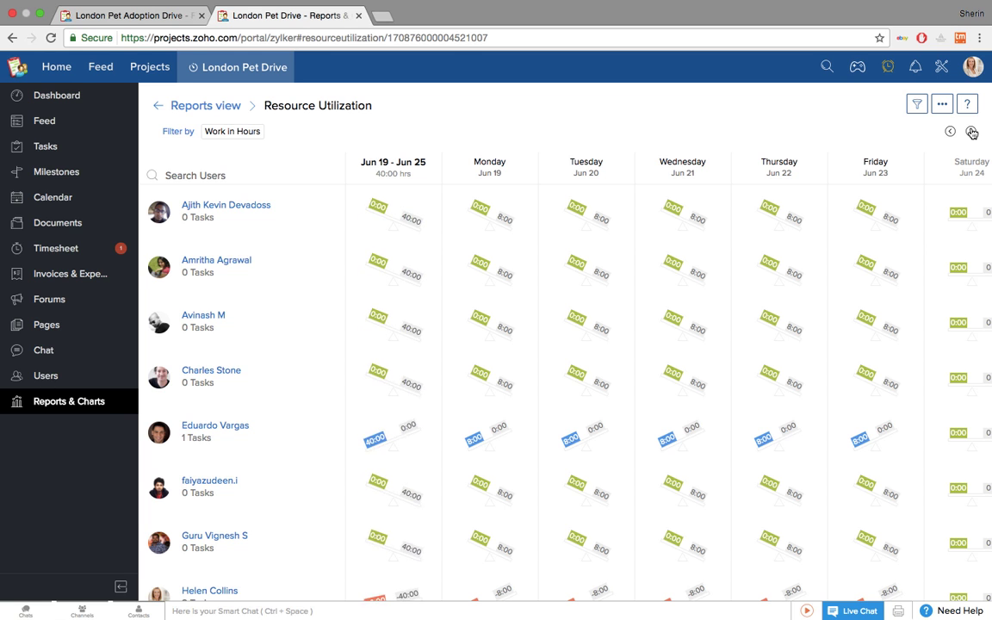
click(972, 132)
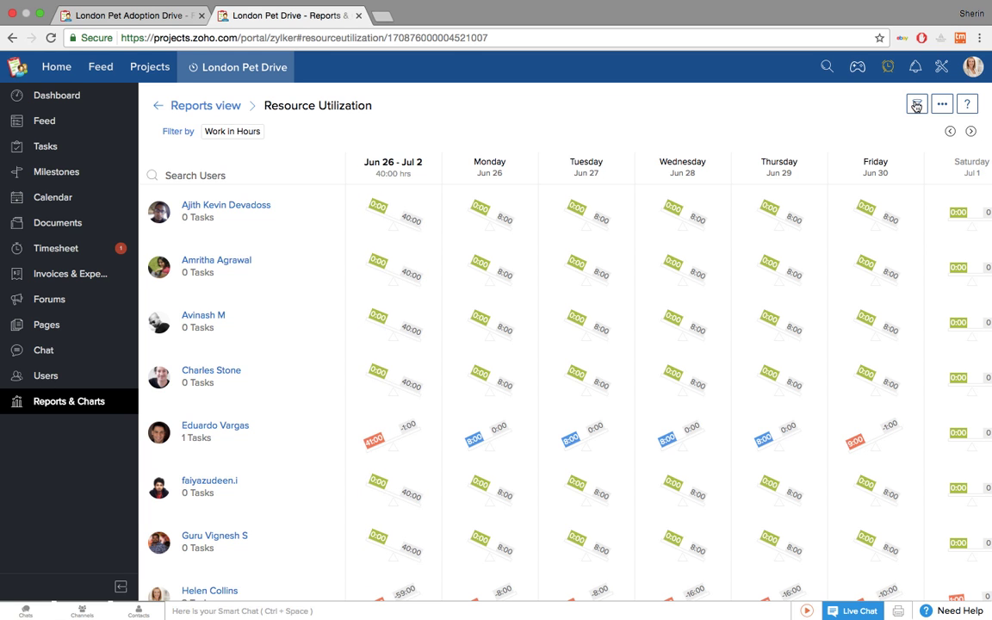
click(945, 105)
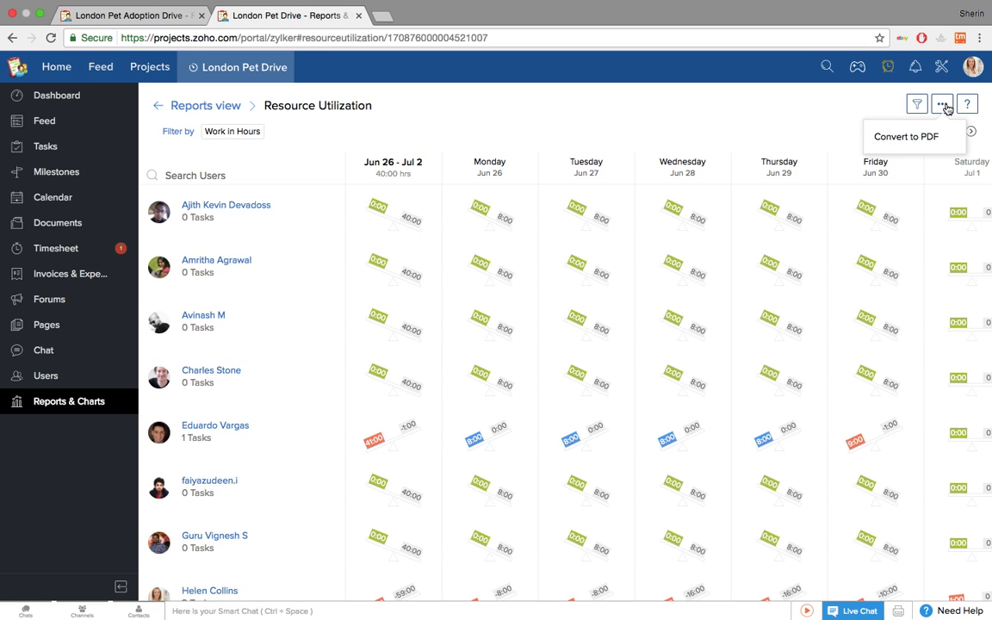
click(186, 105)
click(434, 176)
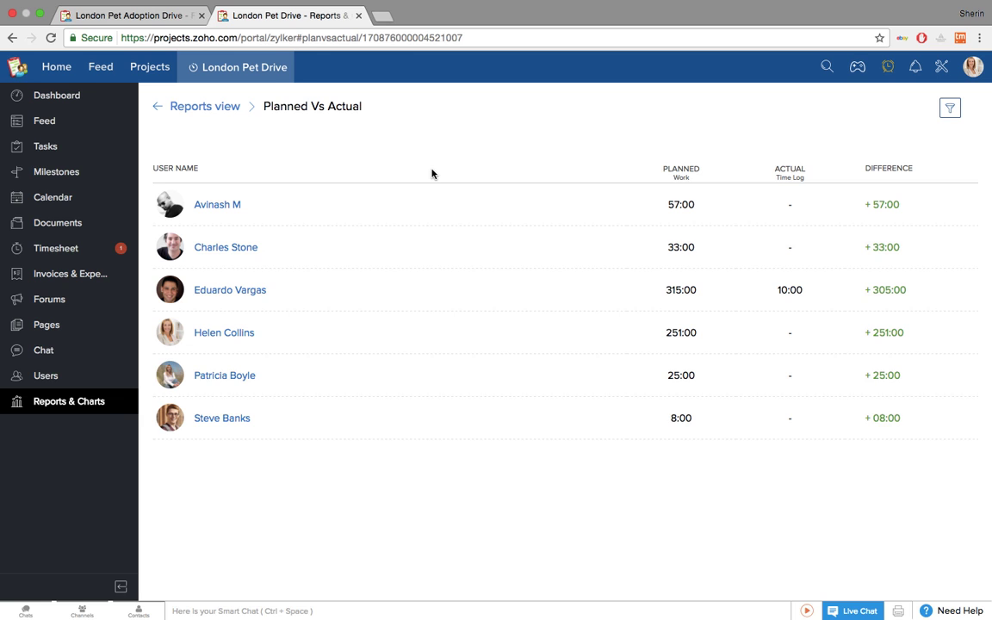
- Open Task Reports and view the Status, Milestone, Priority, Owner and Completion Percentage charts
click(230, 109)
click(241, 243)
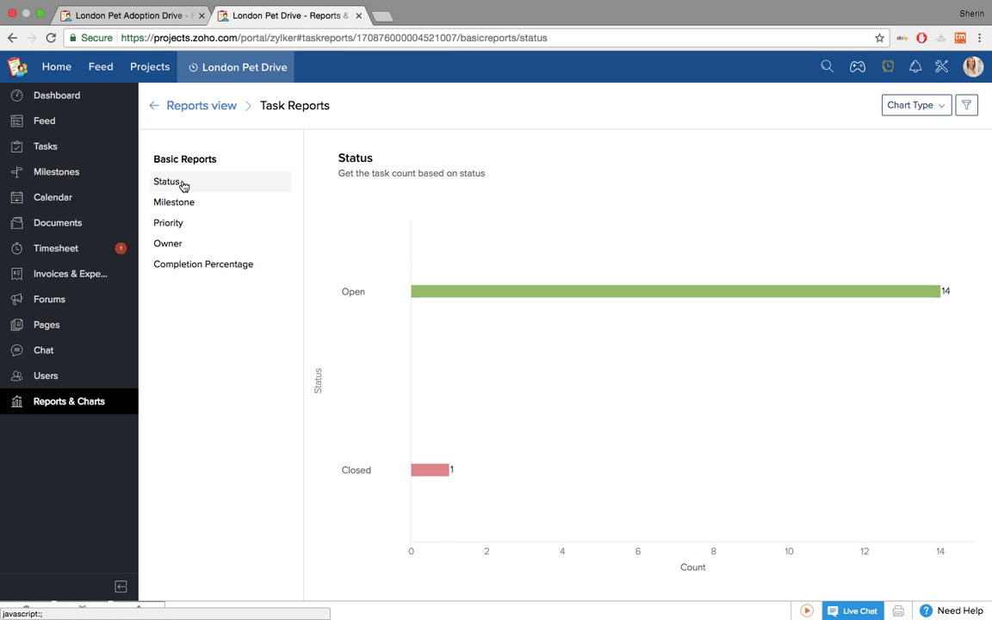
click(180, 208)
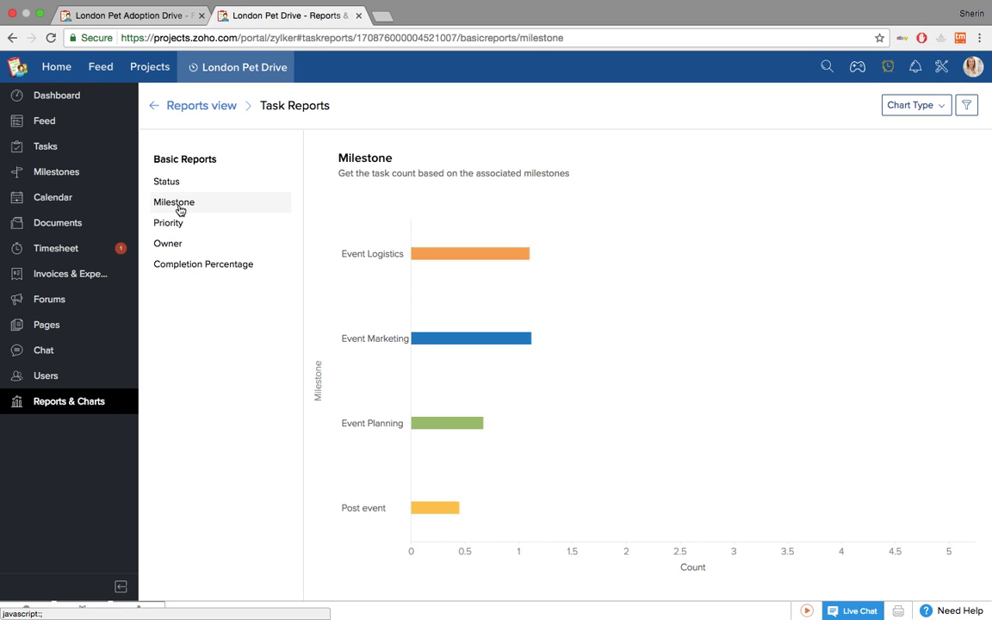
click(175, 223)
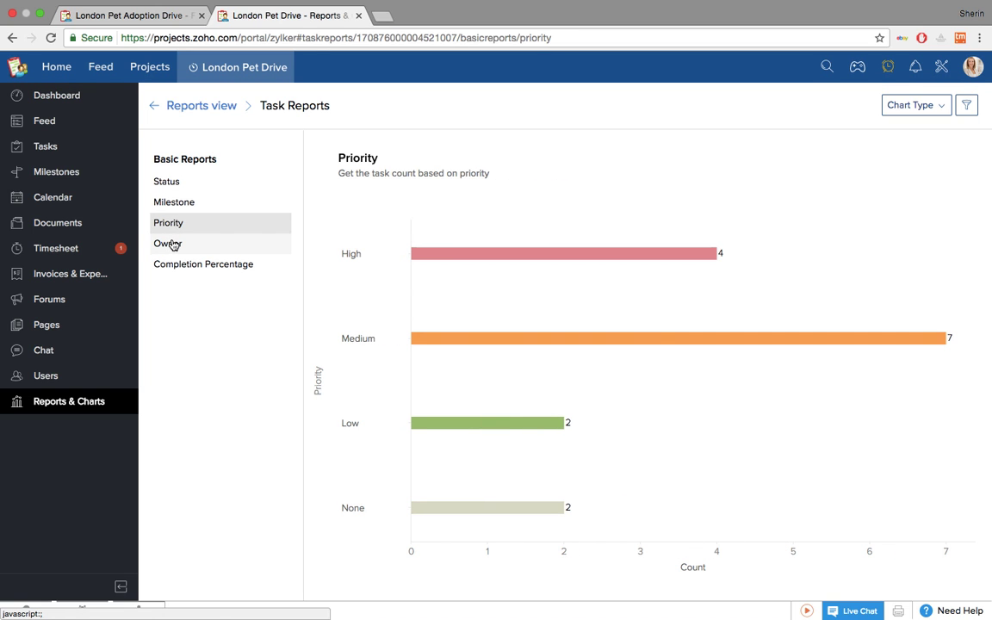
click(172, 245)
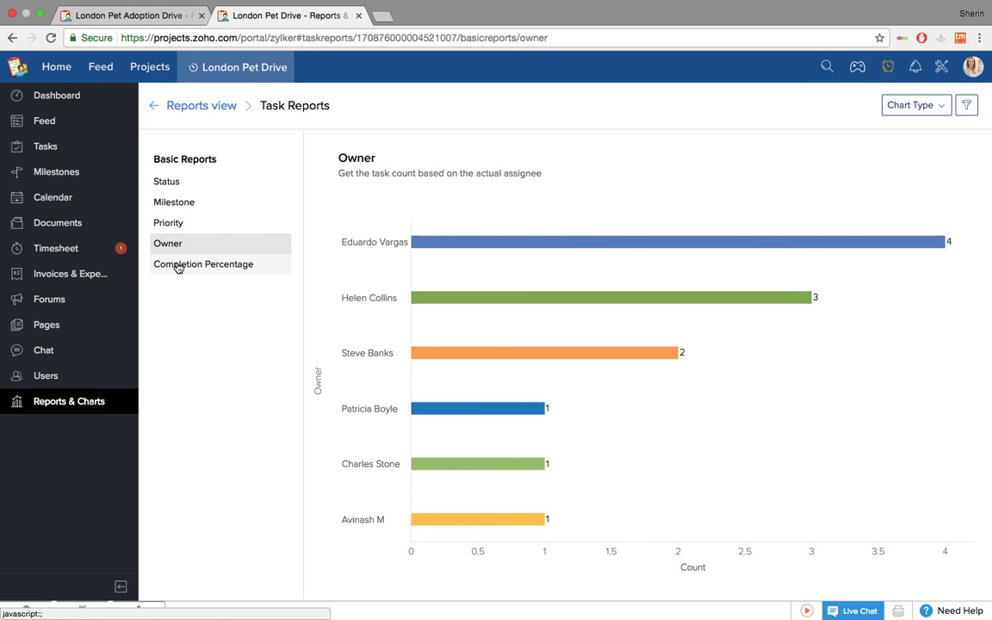
click(177, 266)
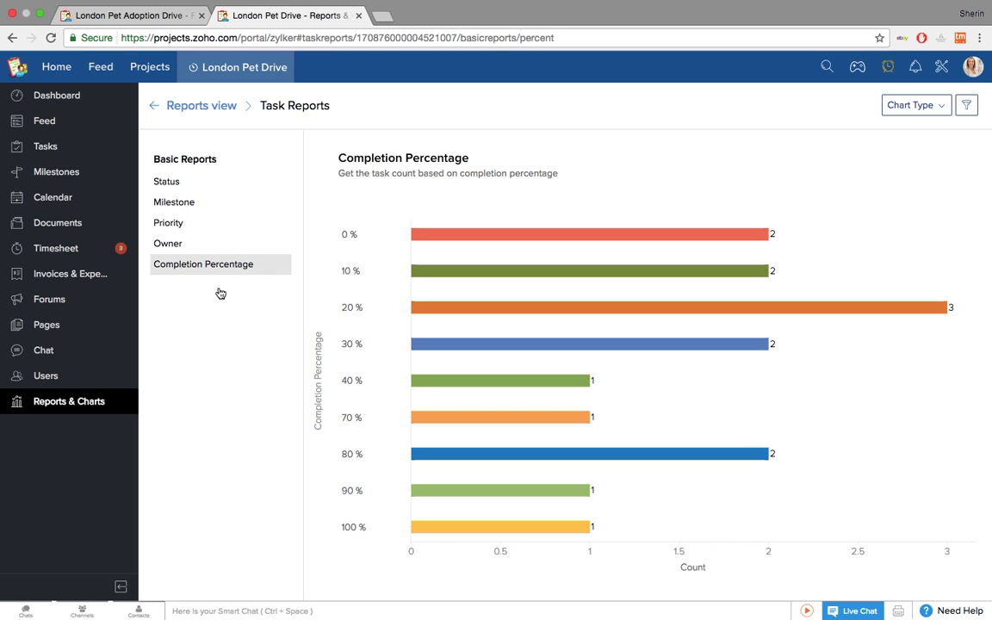
- Open Timesheet Reports and try the Monthly Report as a doughnut and a vertical bar chart, ending with a horizontal bar chart
click(196, 105)
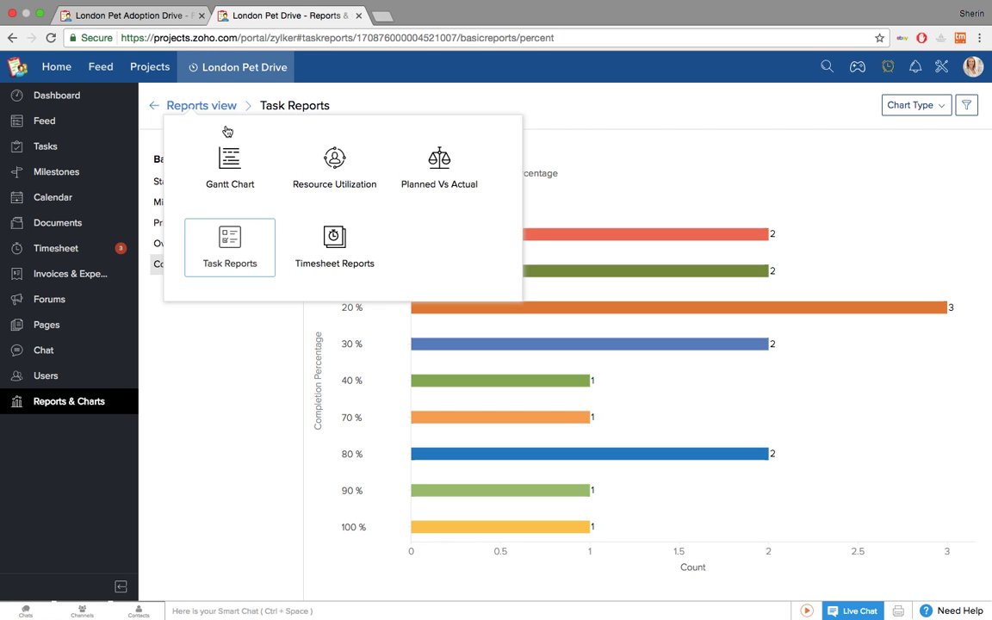
click(311, 249)
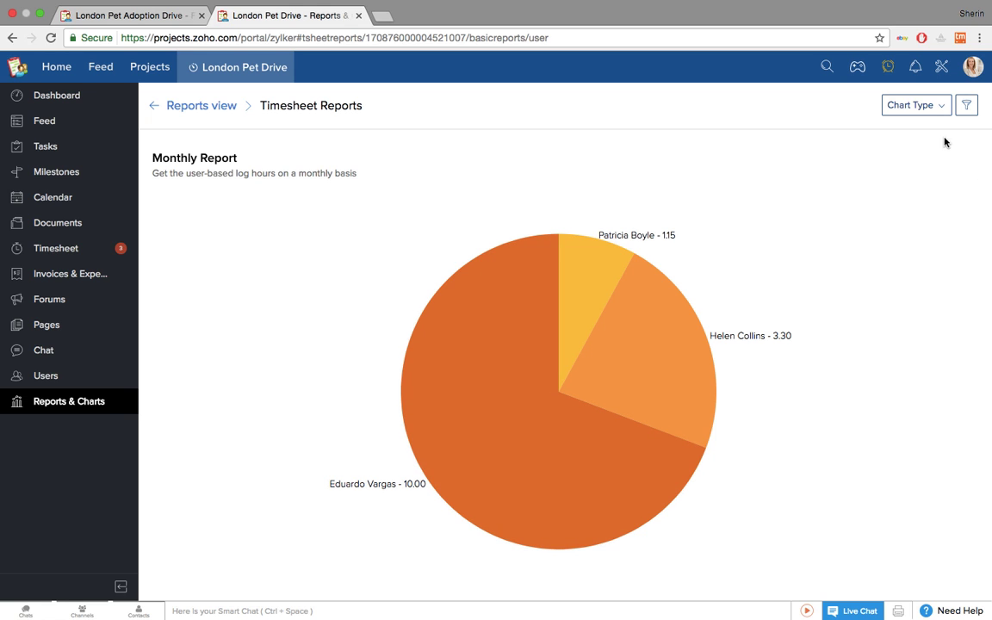
click(938, 107)
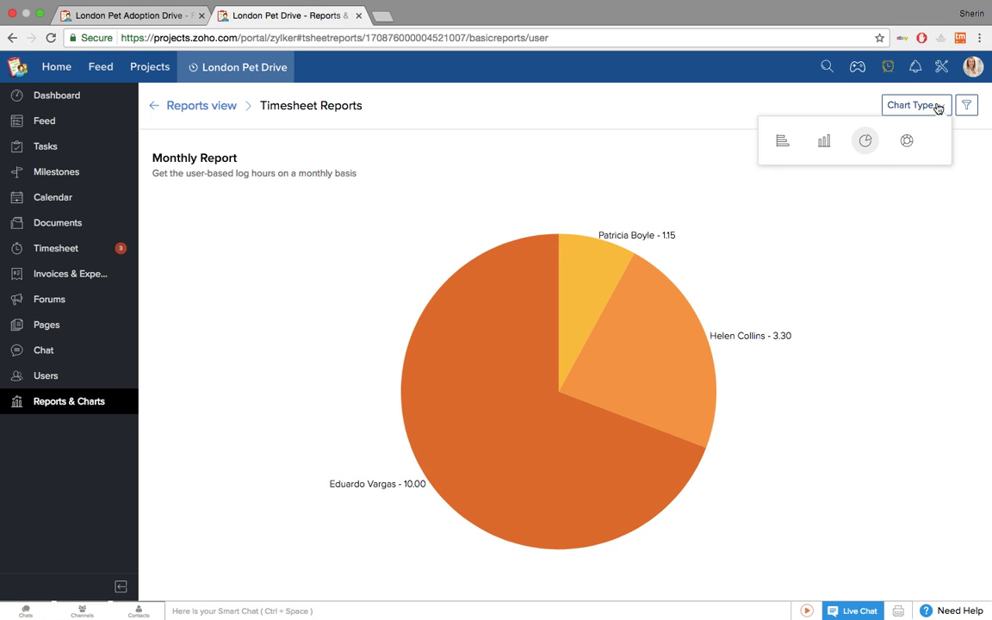
click(910, 144)
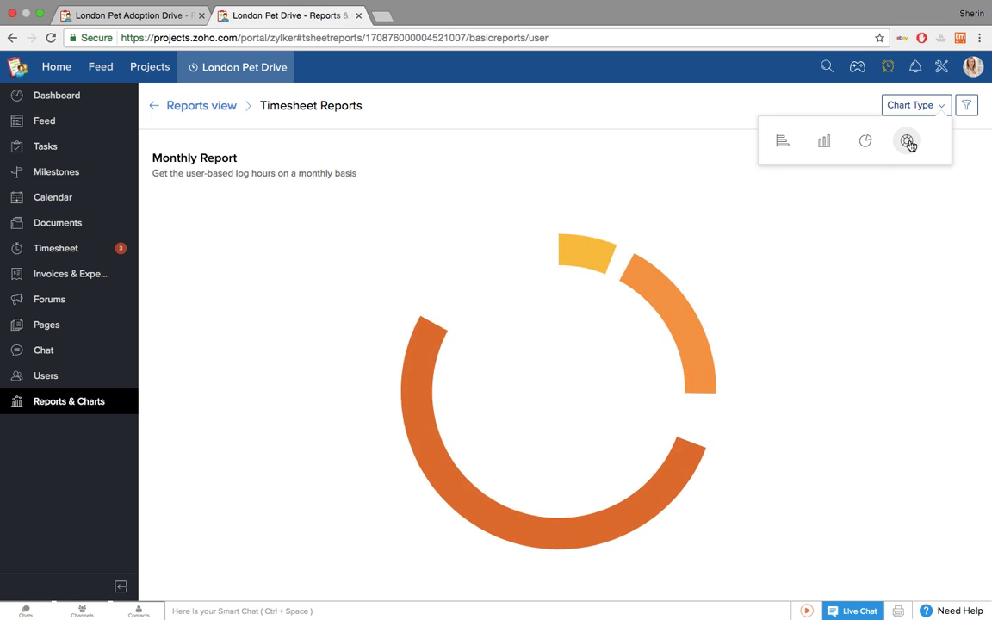
click(828, 141)
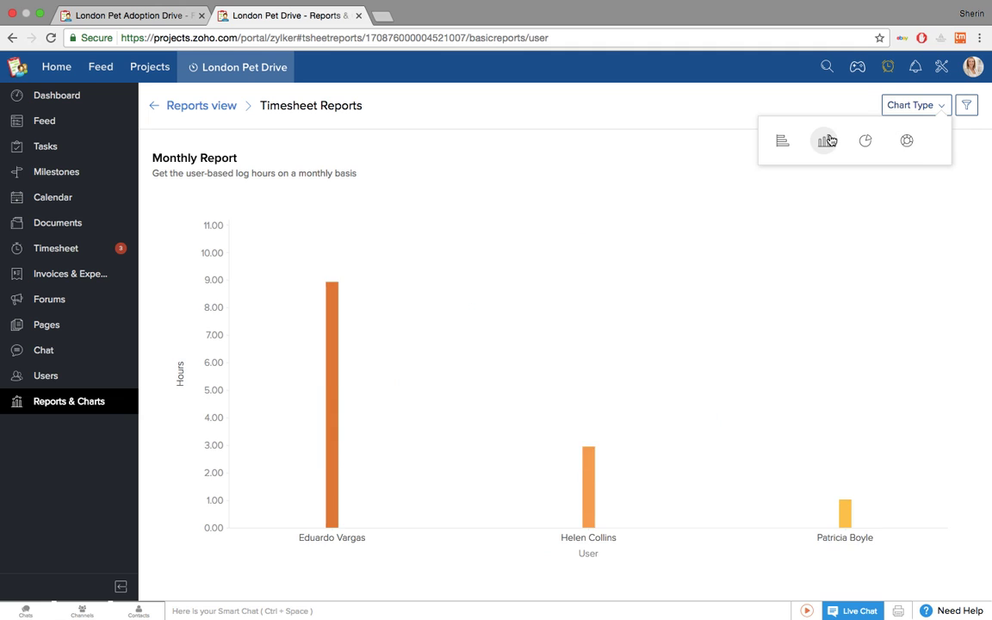
click(782, 140)
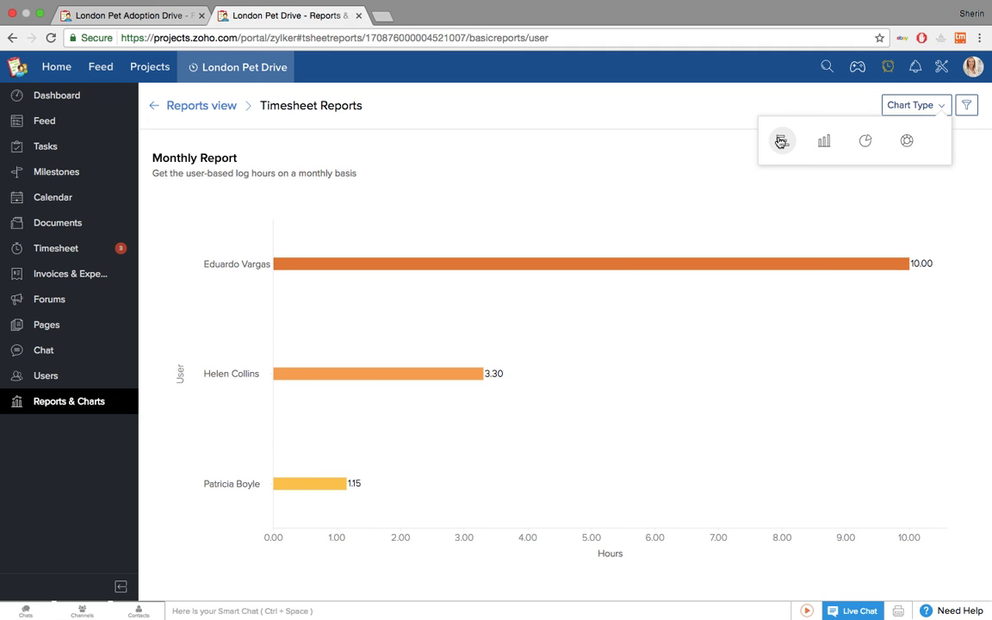
- Look through the project calendar for June 2017, checking the details of Arrange photo booths and the new activity form for June 8
click(67, 198)
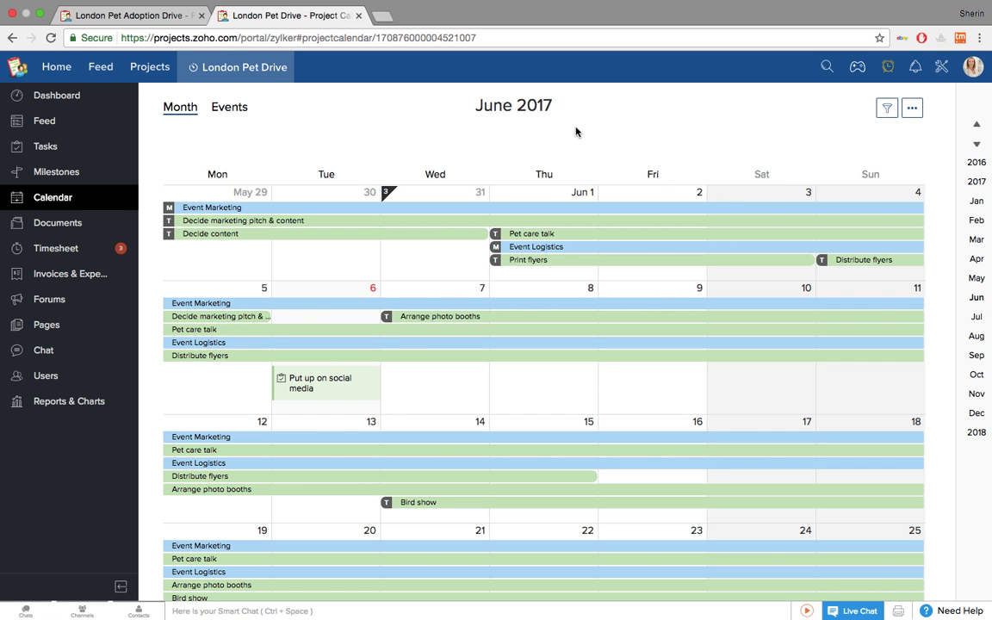
scroll(633, 259, down, 5)
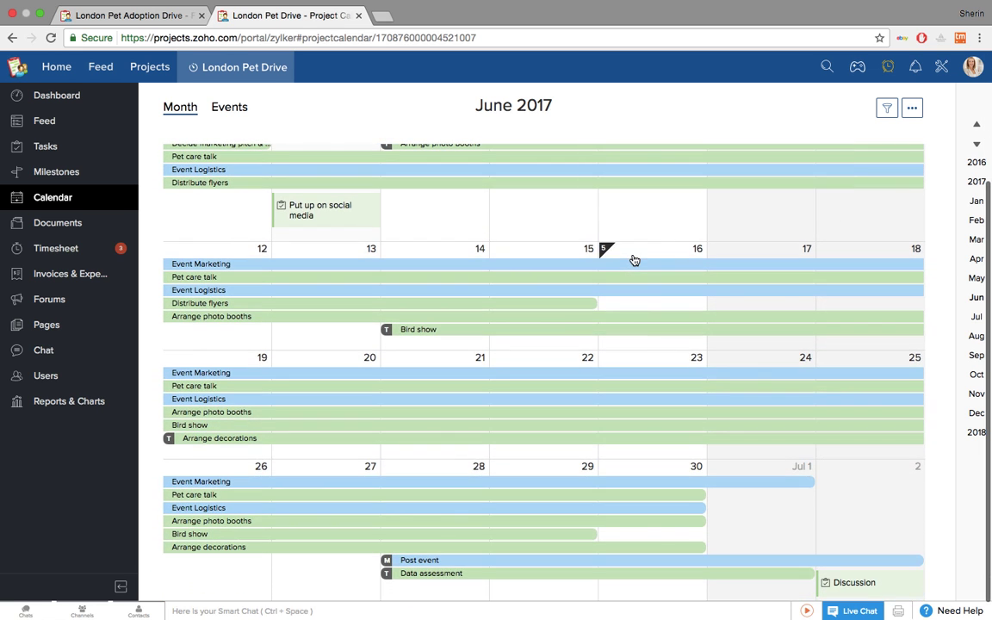
mouse_move(554, 414)
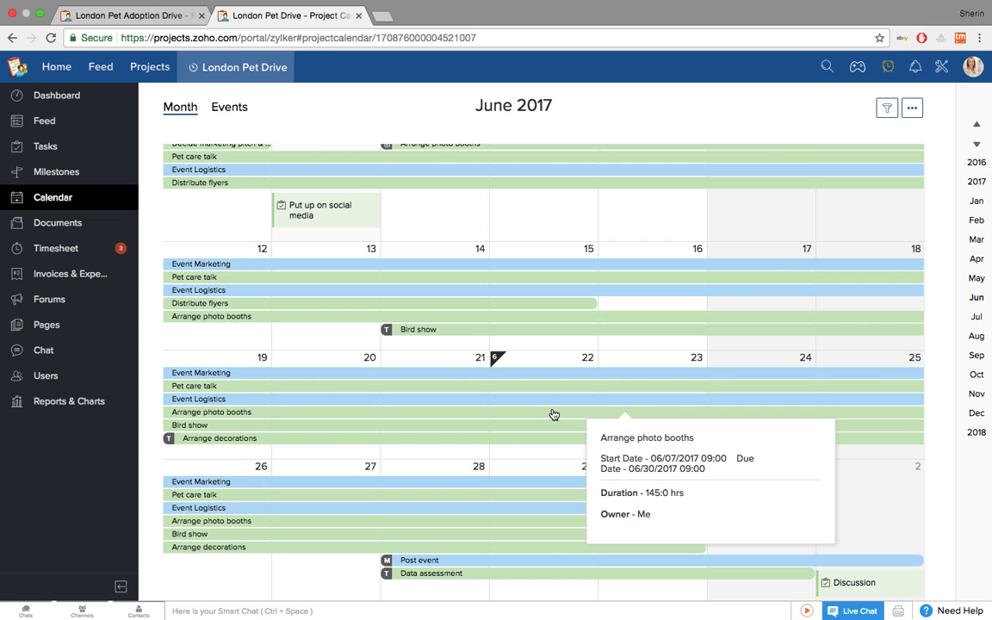
click(530, 221)
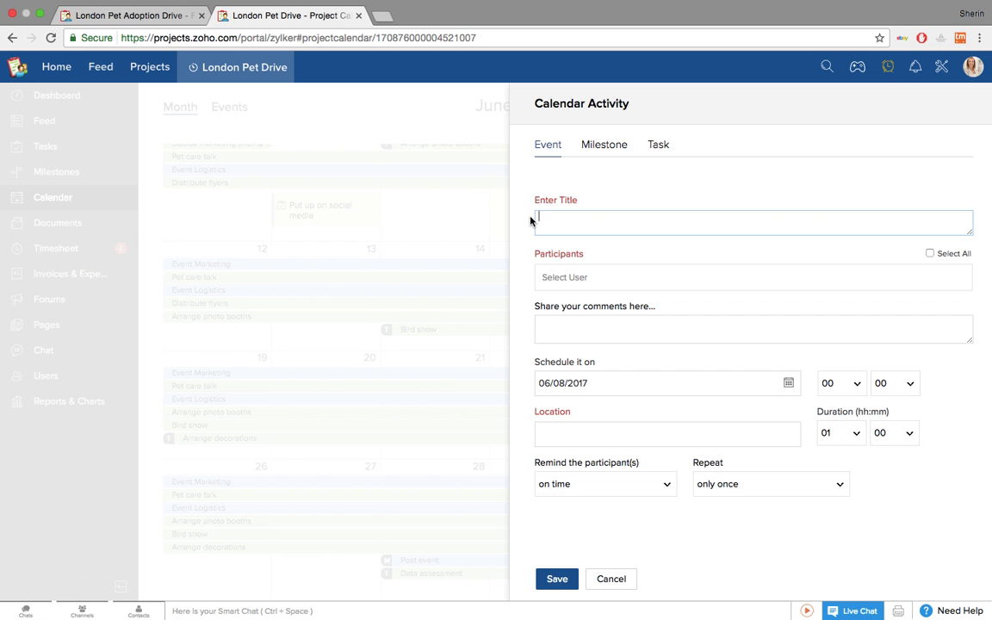
click(612, 579)
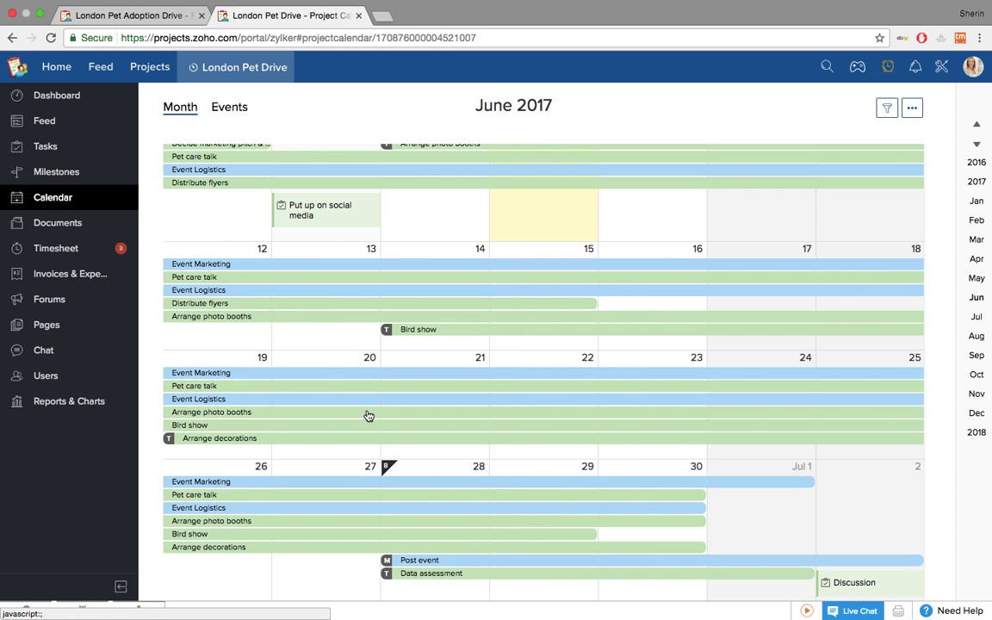
mouse_move(264, 280)
scroll(263, 280, up, 5)
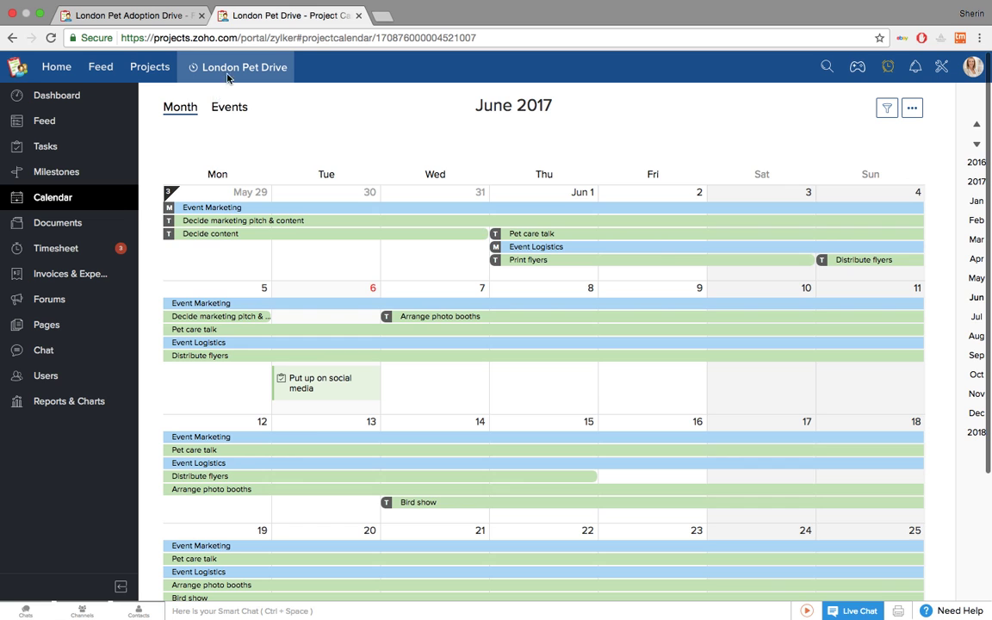
- Start scheduling a calendar event titled Post event briefing on 07/02/2017 with a duration of 6 hours
click(225, 113)
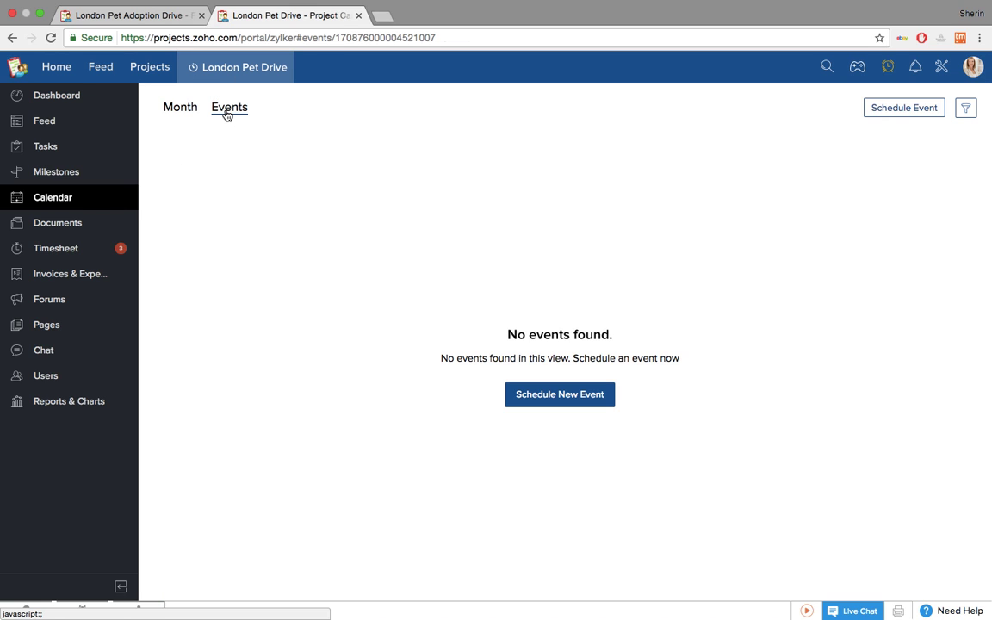
click(893, 110)
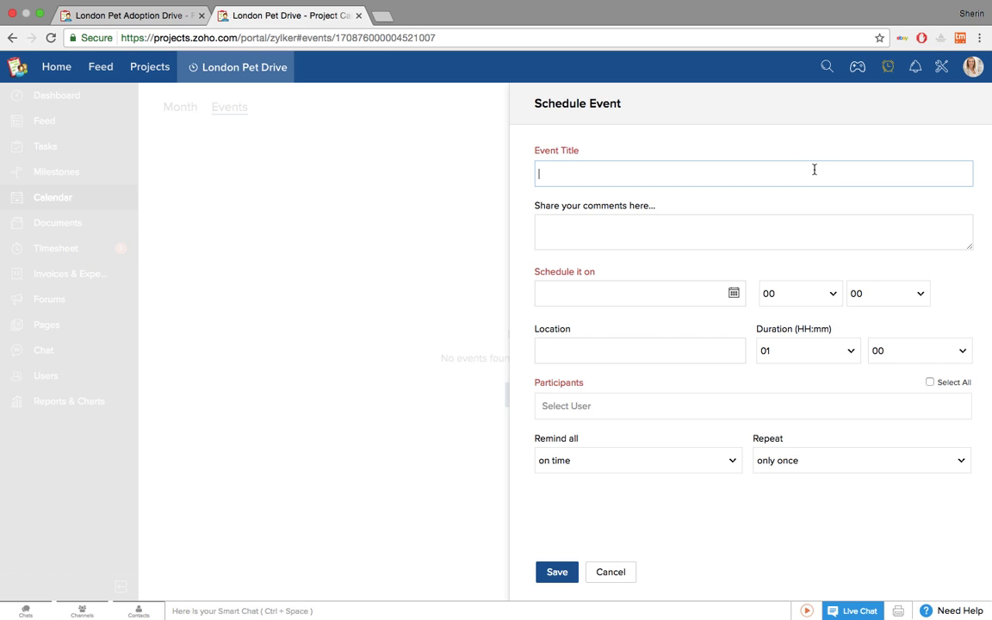
text(Post event briefing)
click(734, 293)
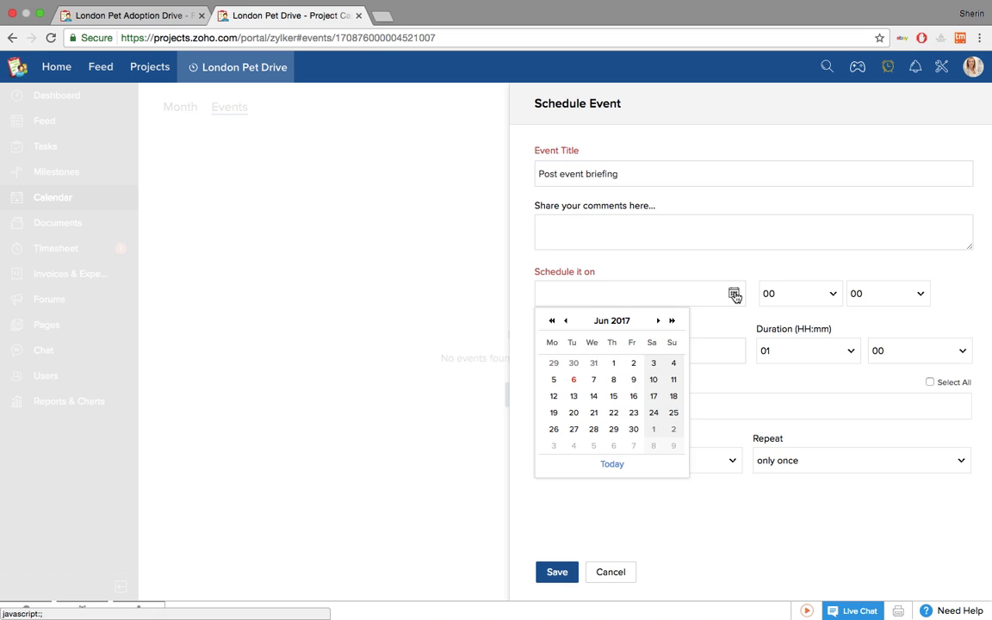
click(674, 429)
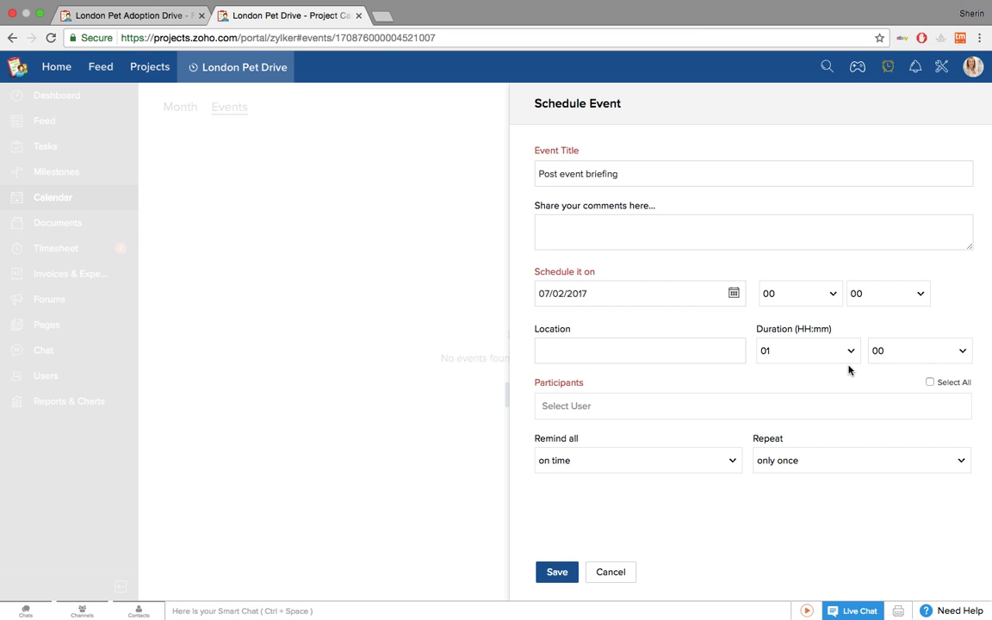
click(844, 347)
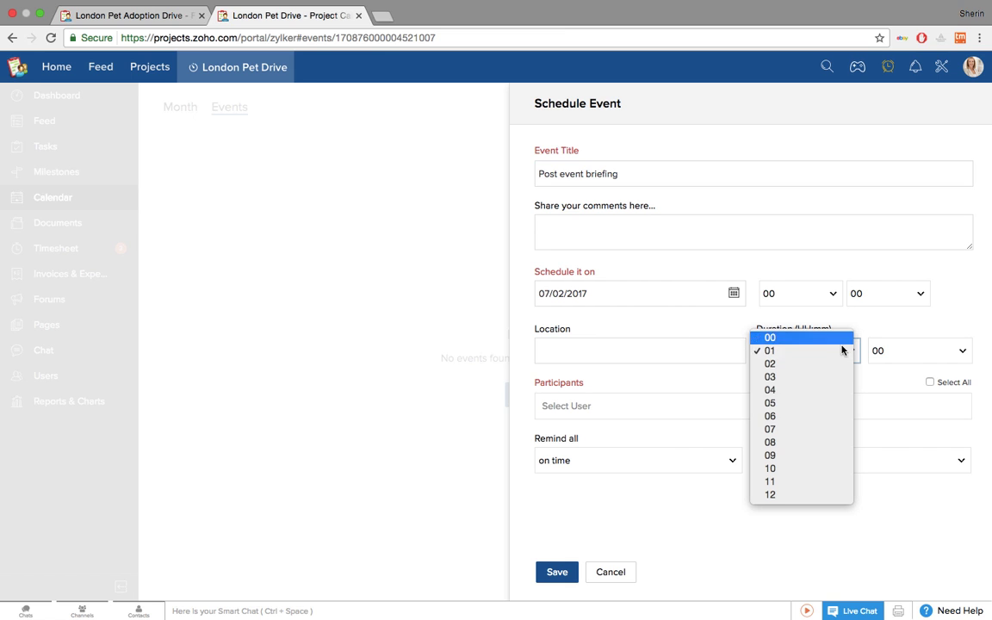
click(799, 422)
- Add the fifth and sixth listed users as event participants, set the reminder to 1 day before, and save the event
click(633, 416)
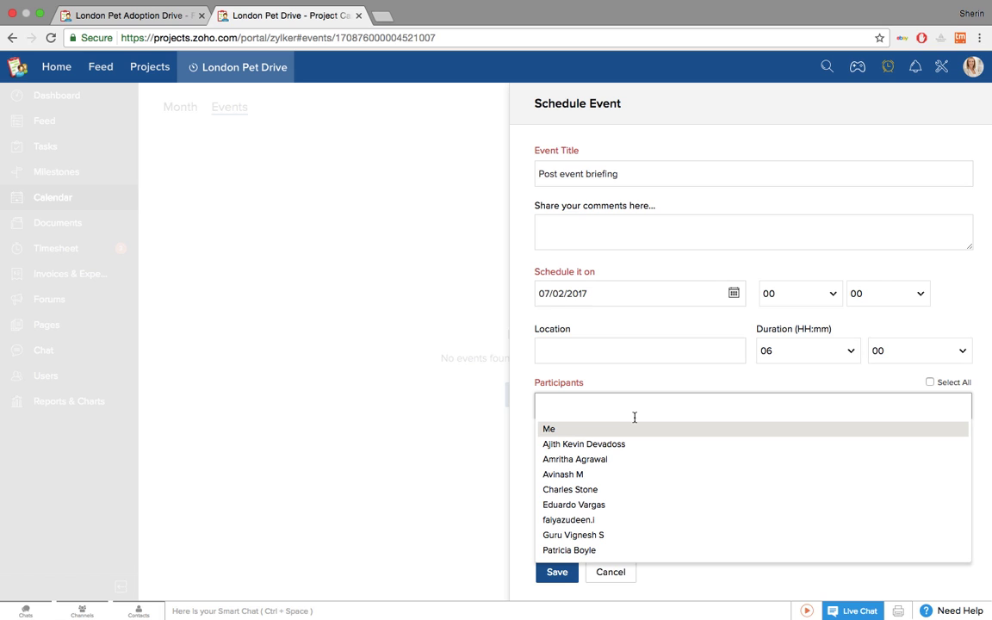
text(ch)
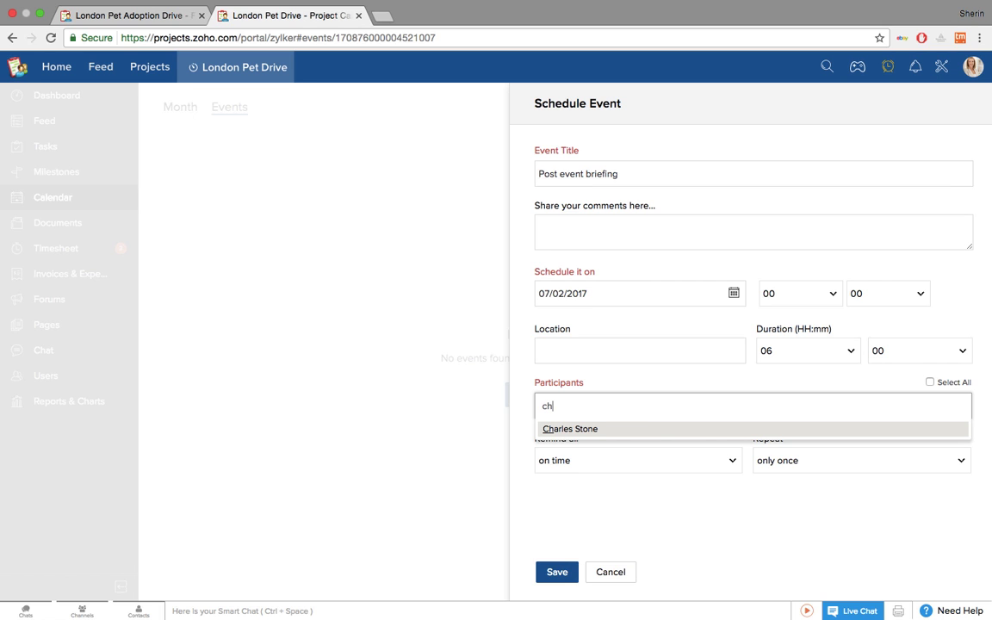
click(631, 433)
text(ed)
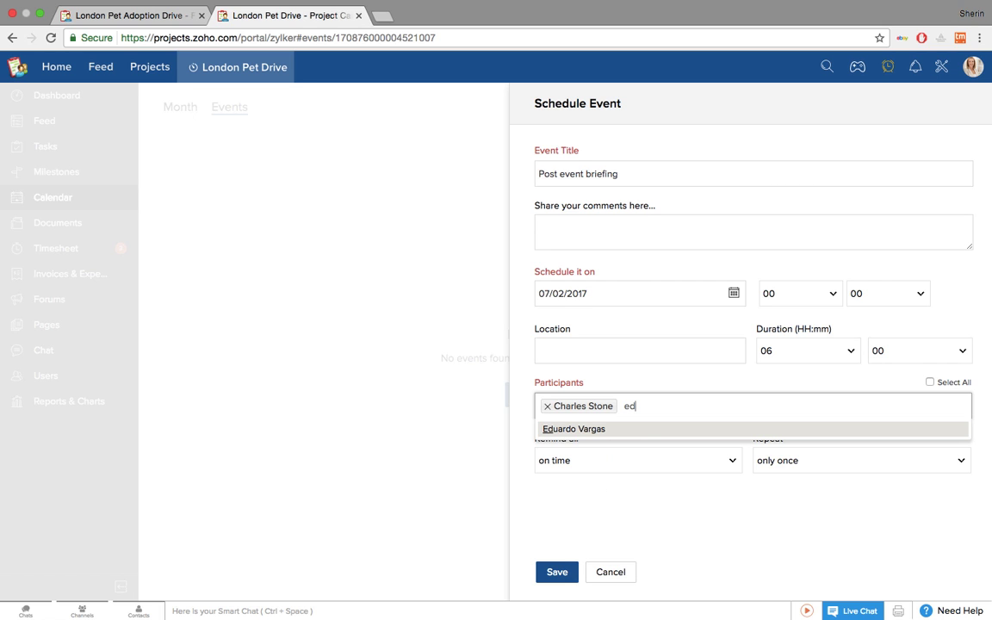
click(613, 429)
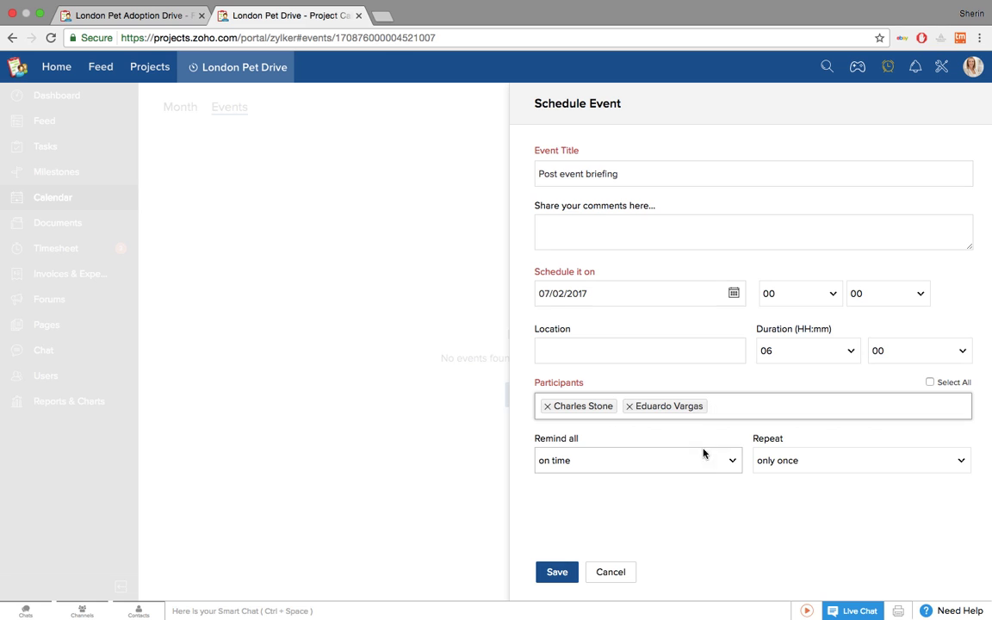
click(732, 466)
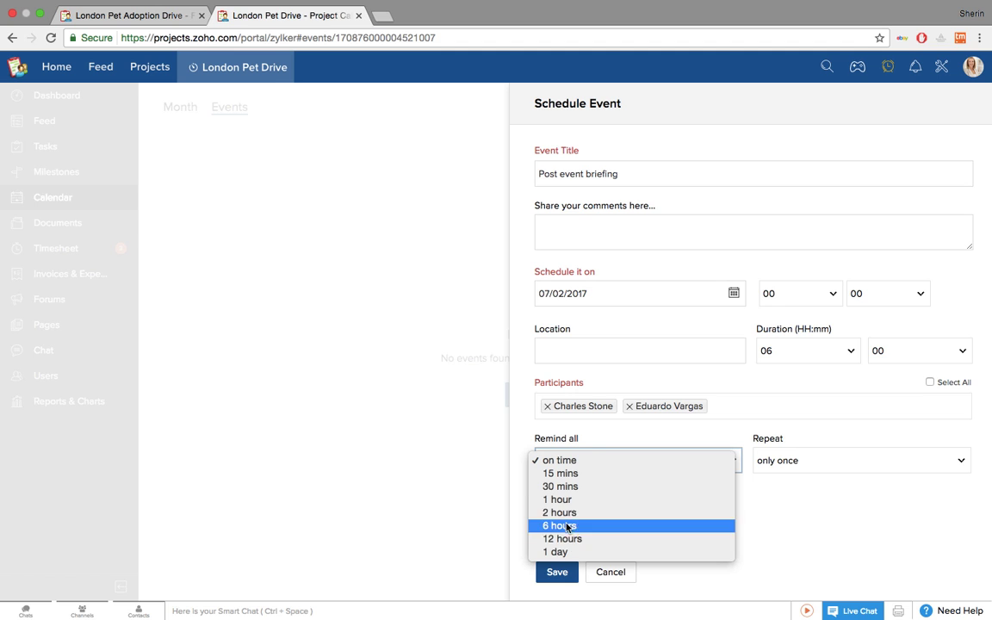
click(585, 553)
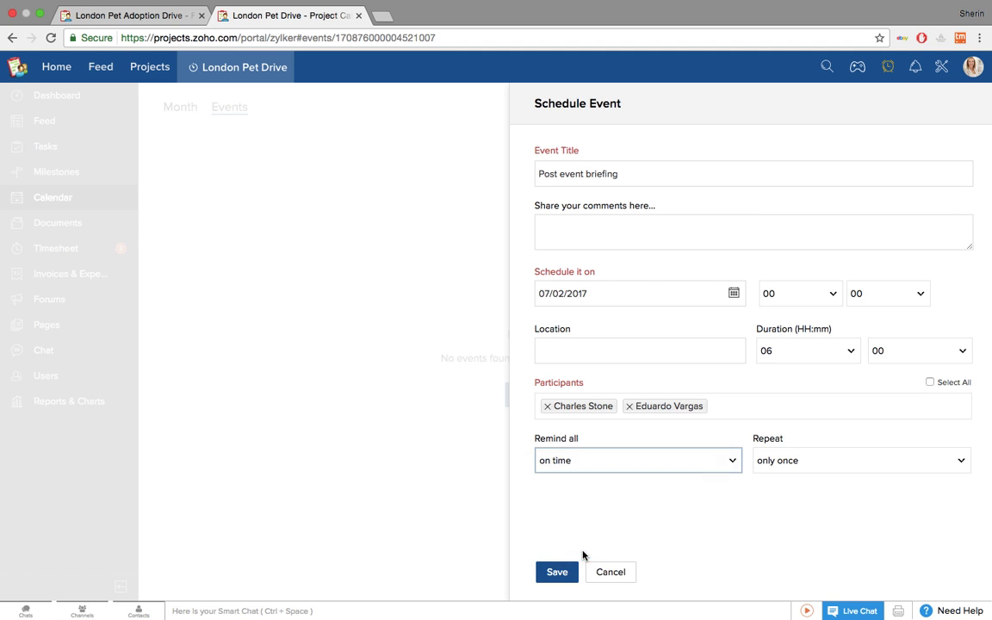
click(558, 573)
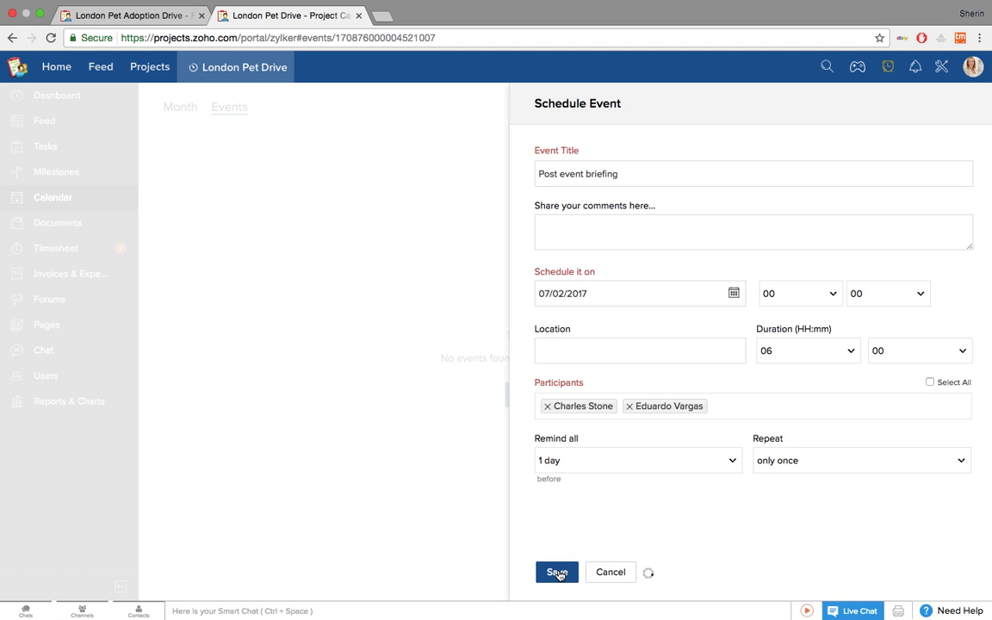
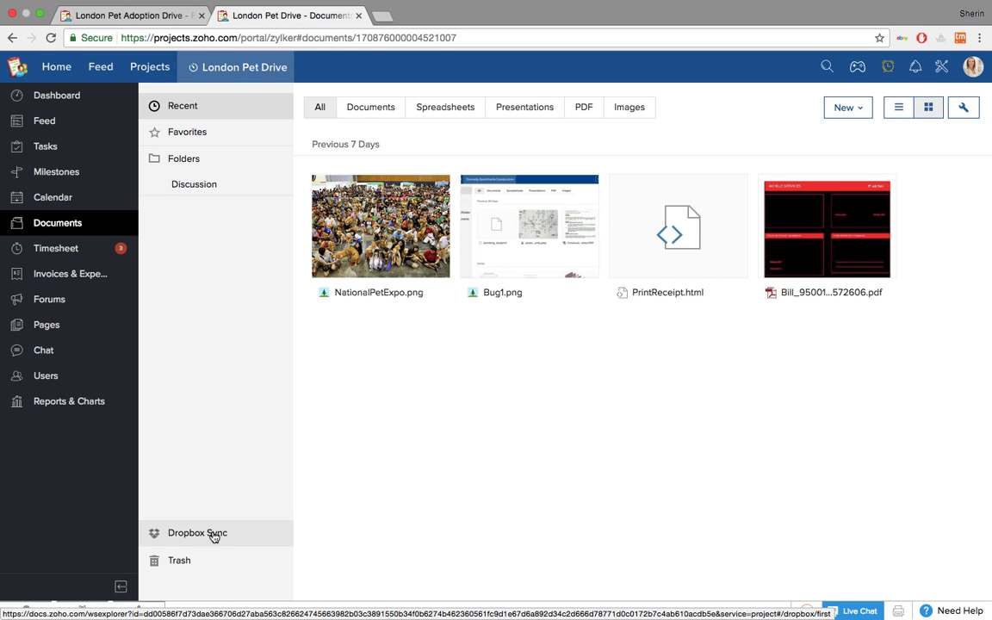
- From the timesheet, find Phase 4 Planning Evaluation in the Global Timer by searching pla, and start and stop its timer
click(84, 251)
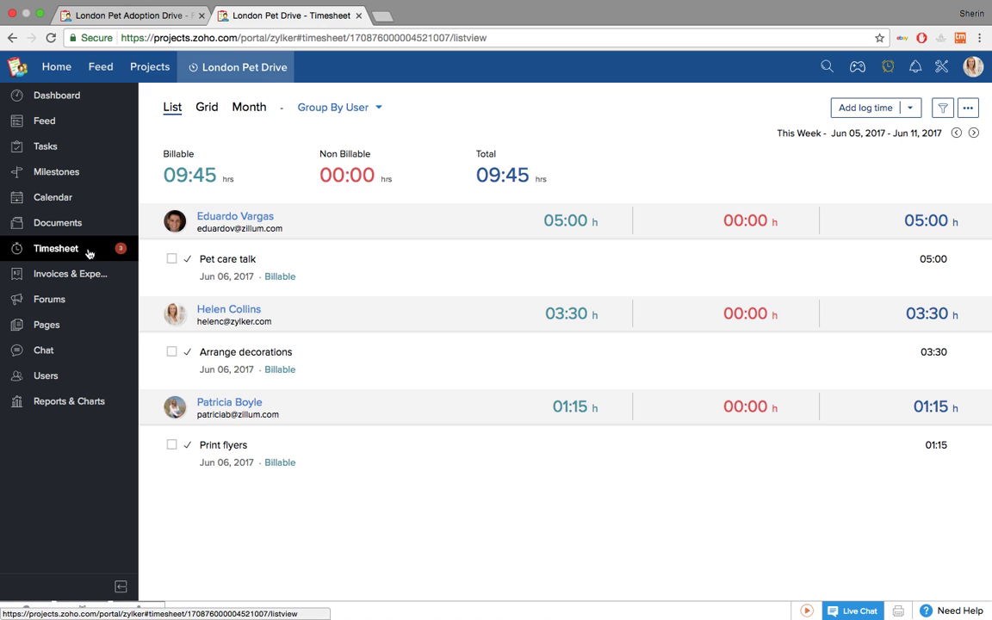
click(888, 69)
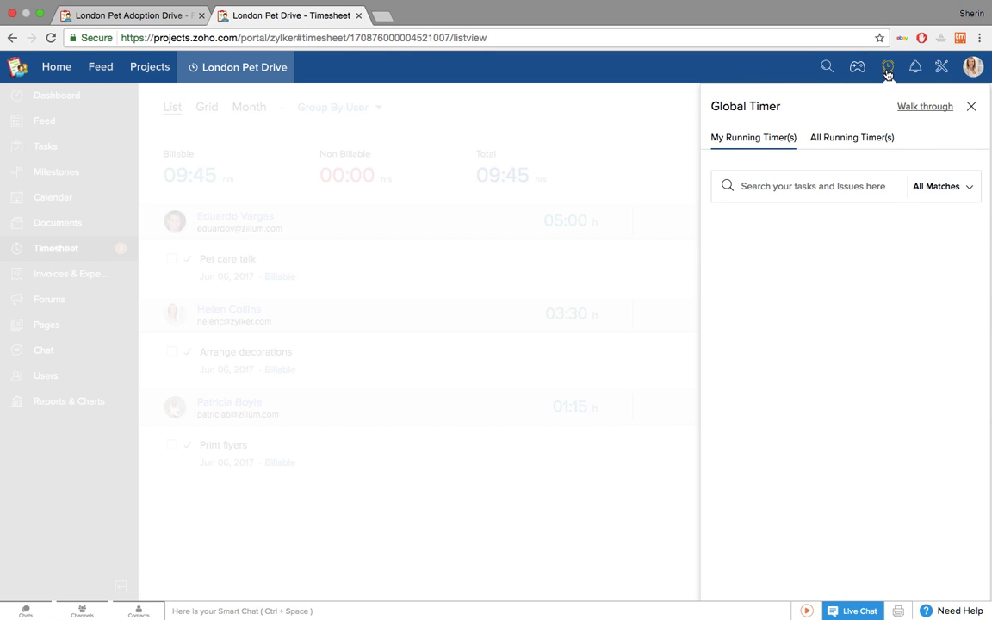
click(834, 184)
text(pla)
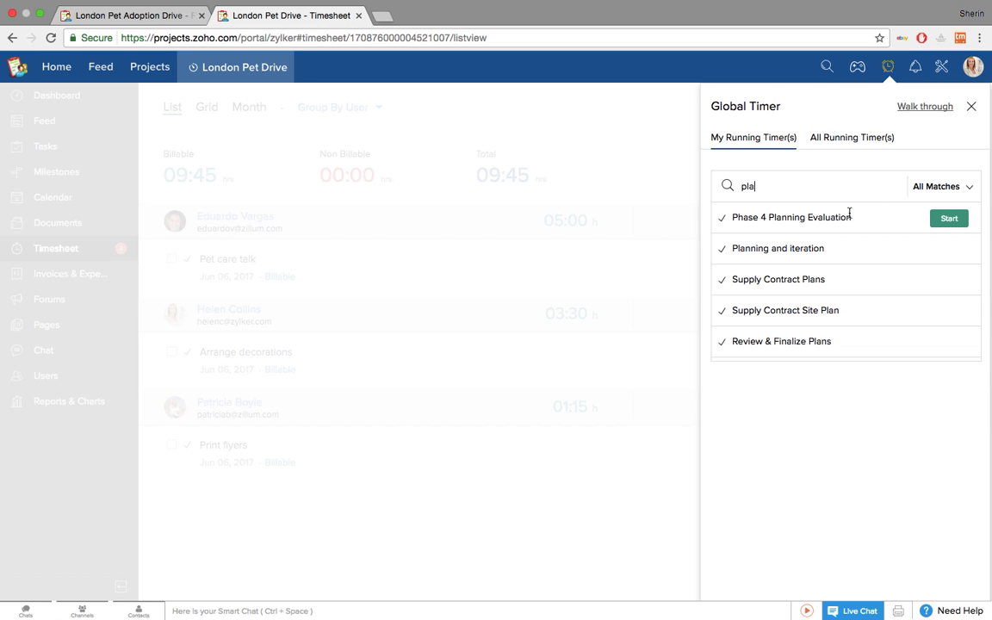
click(958, 222)
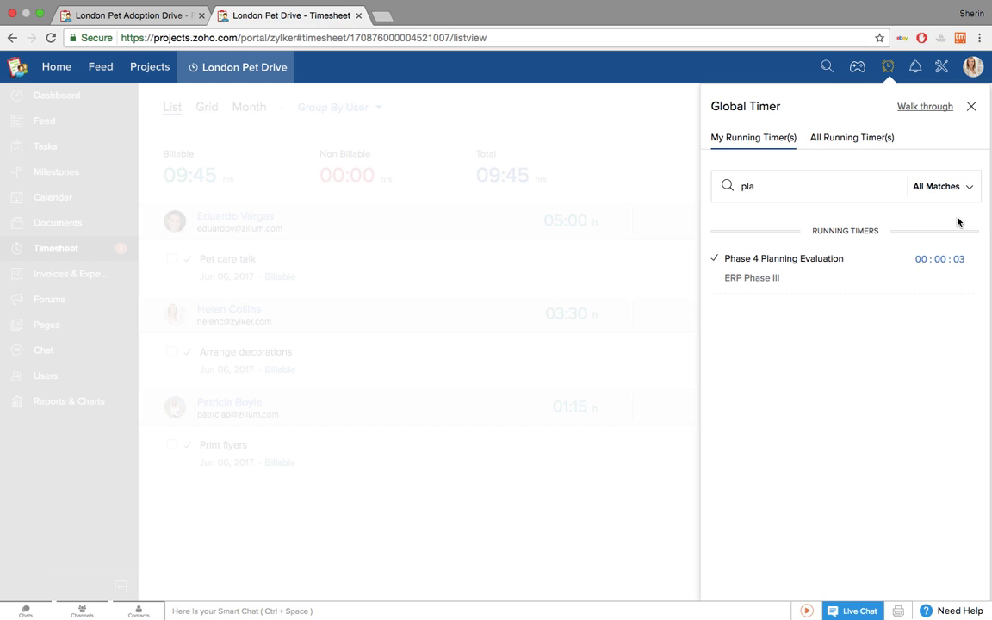
mouse_move(946, 270)
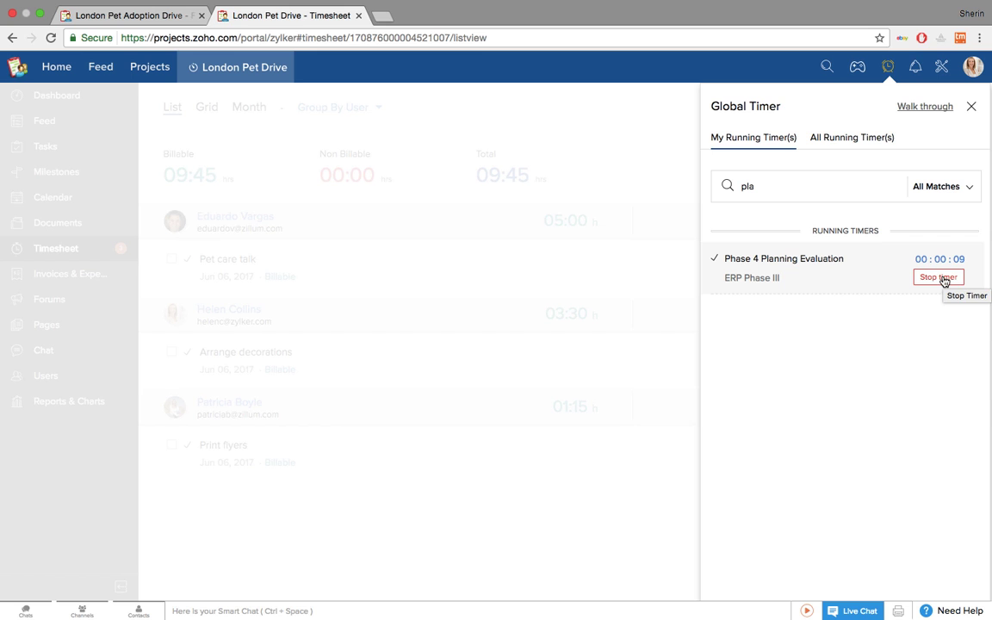
click(939, 277)
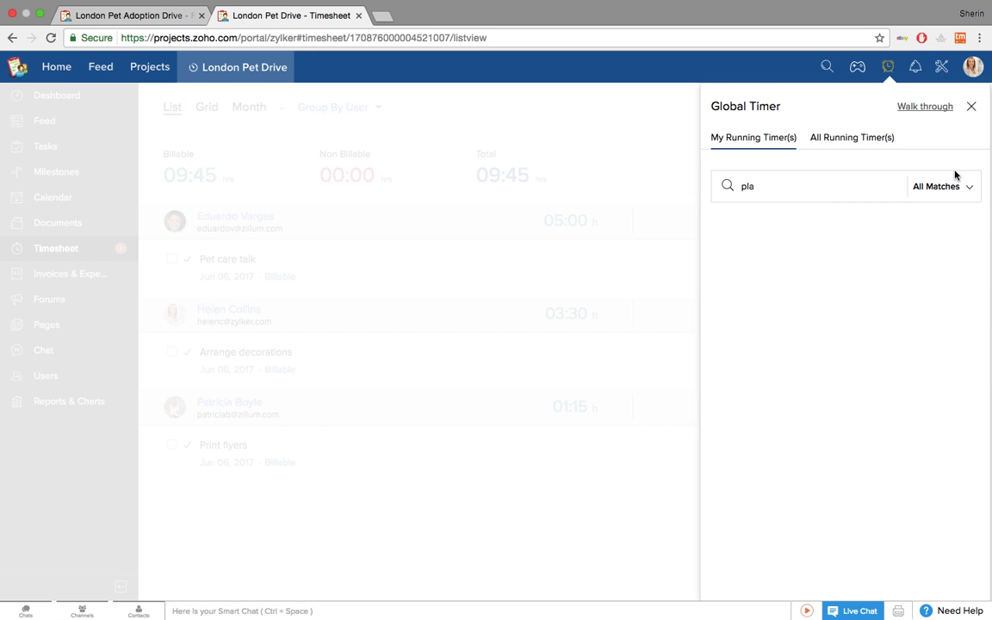
click(970, 108)
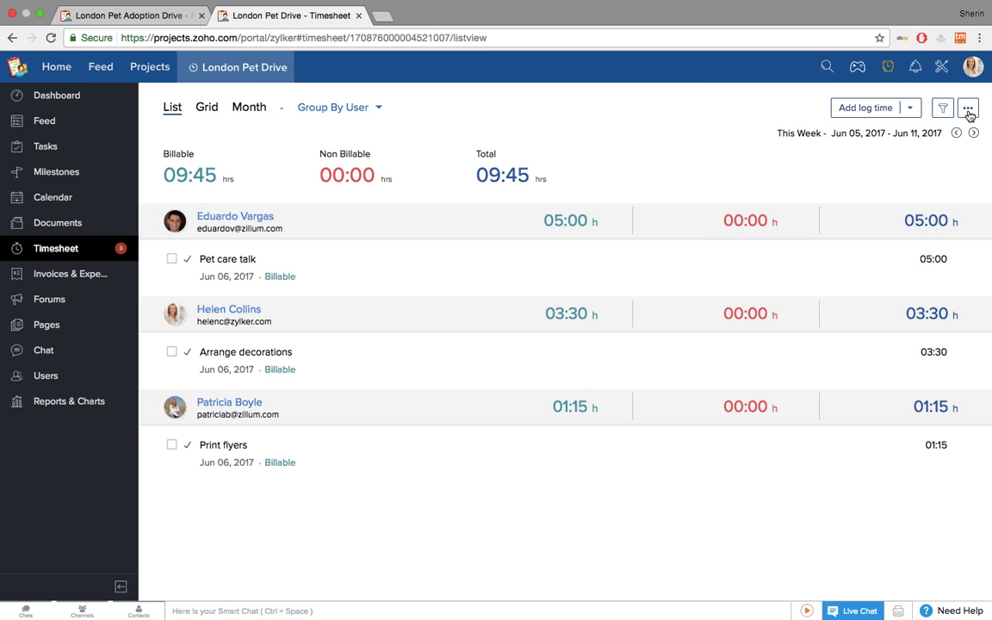
- Start a single time log entry for the third-from-last project user on the task Put up on social media
click(911, 109)
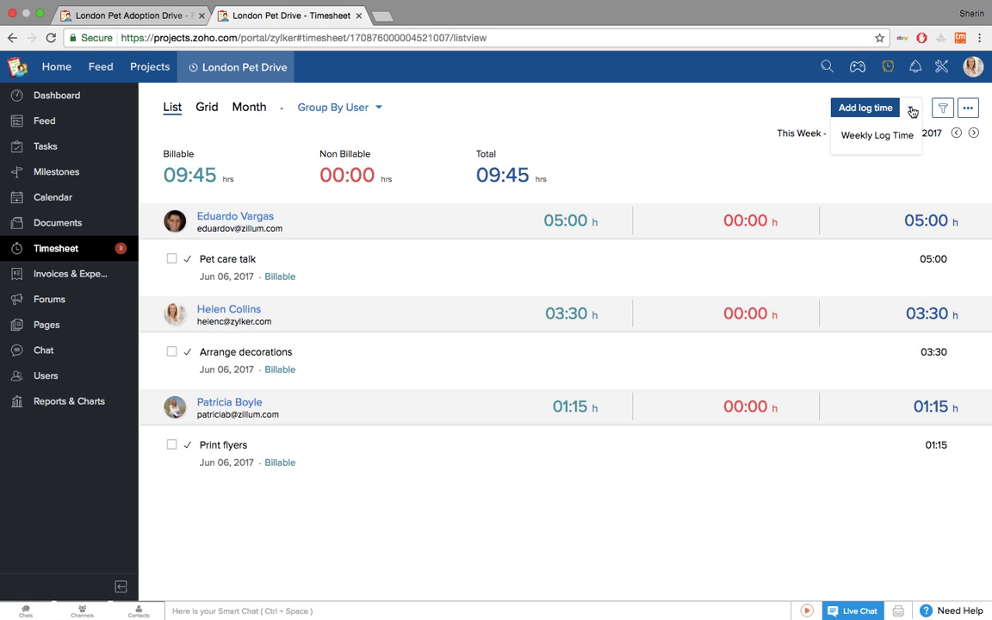
click(862, 107)
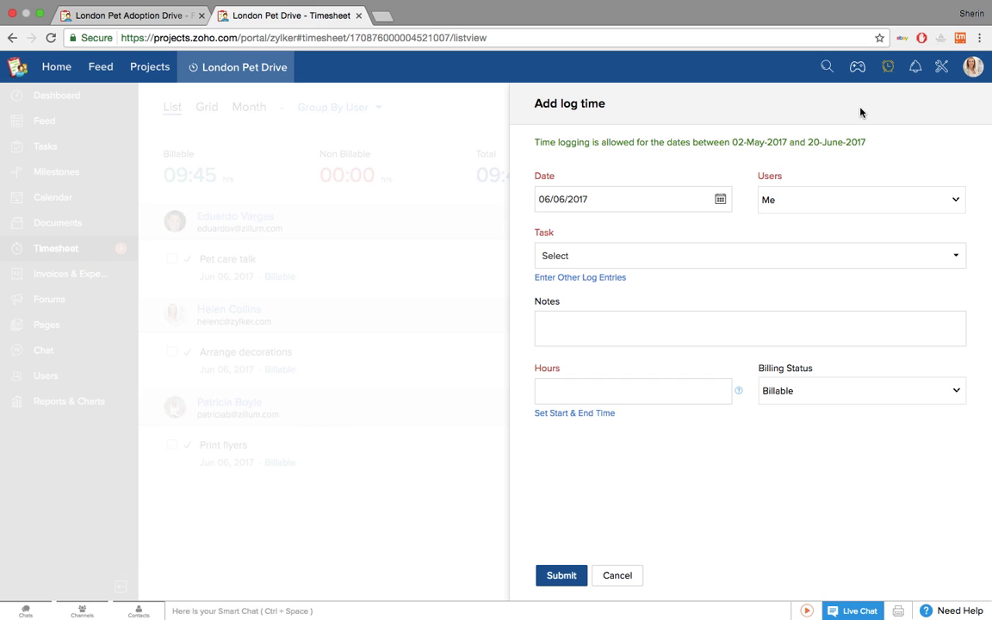
click(873, 201)
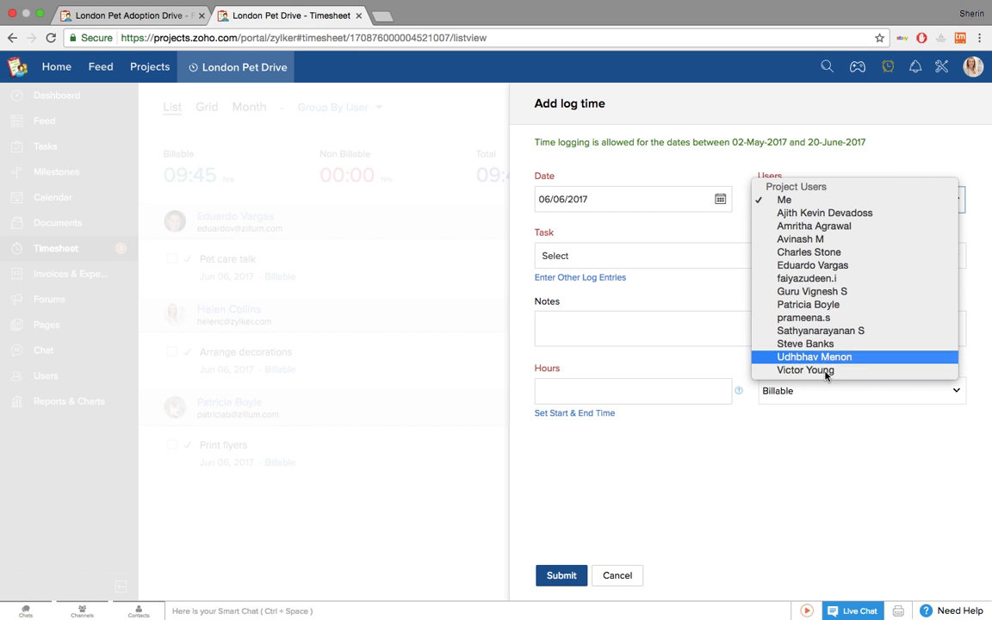
click(766, 348)
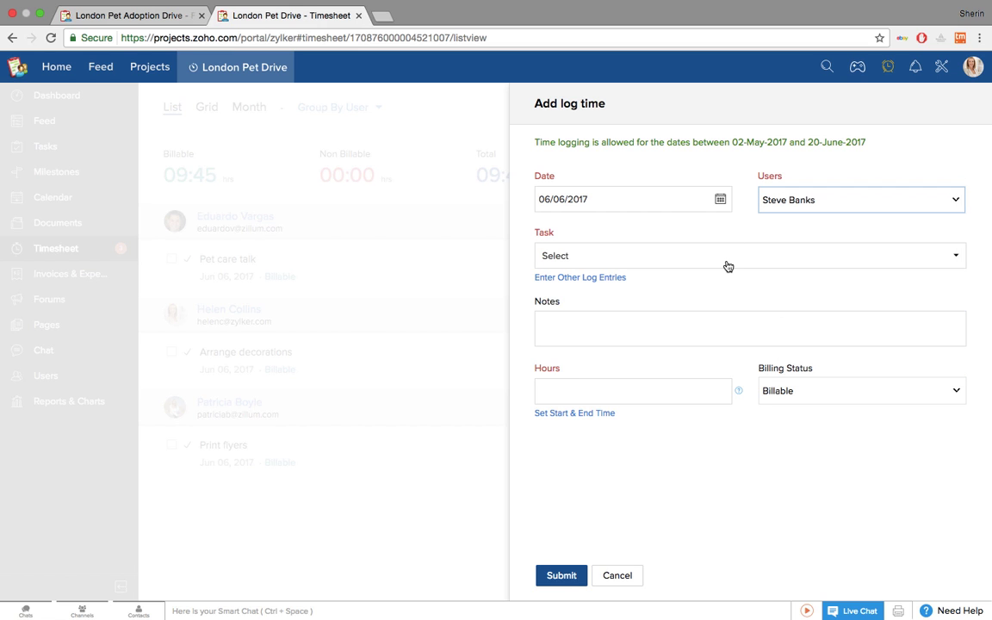
click(728, 266)
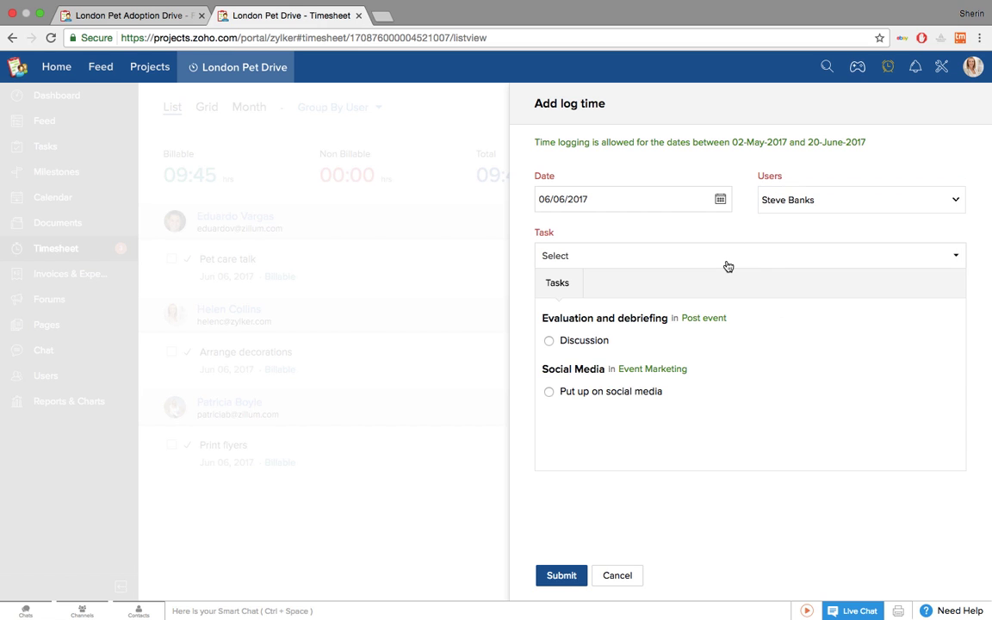
click(550, 392)
- Submit the time log with 7 hours as Billable and approve the new timesheet entry
click(587, 391)
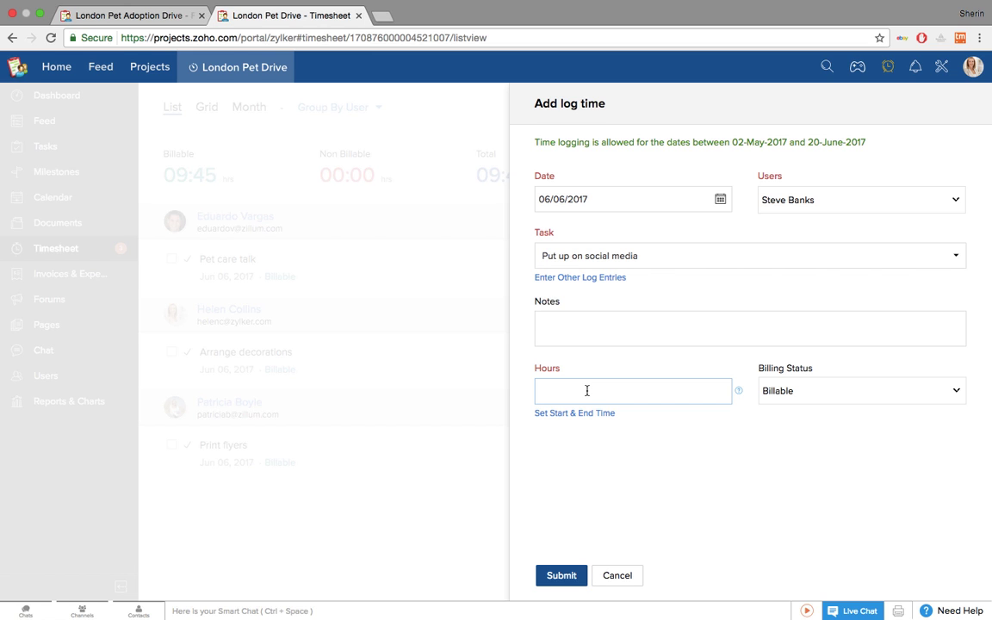
text(7)
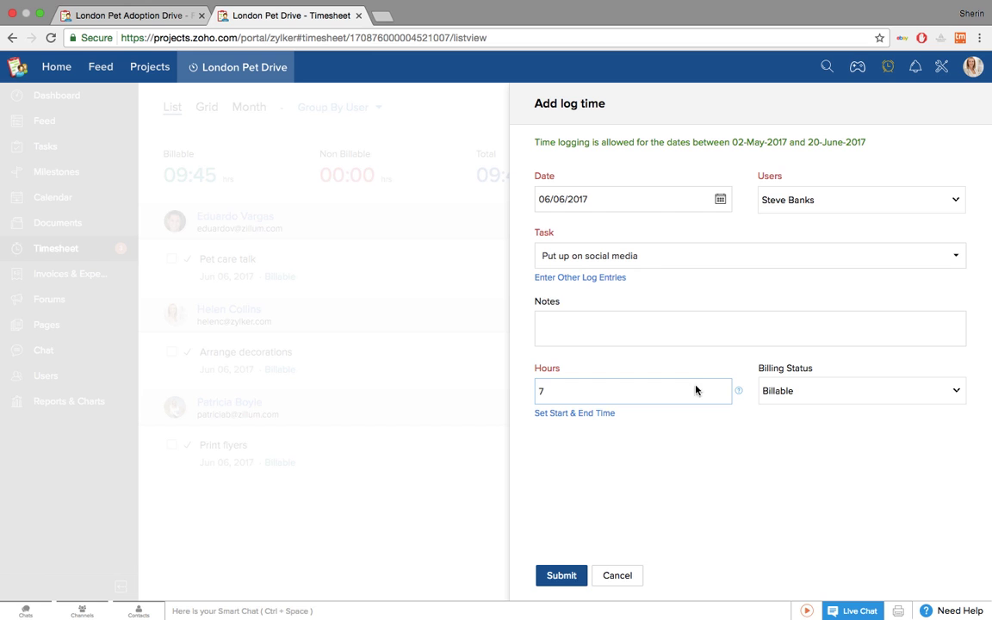
click(869, 392)
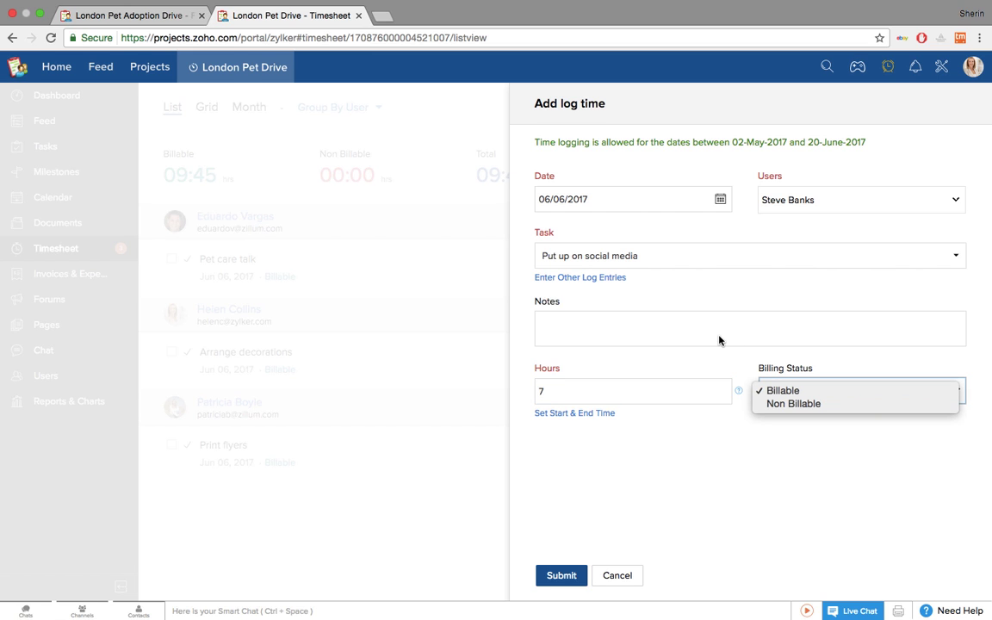
click(561, 576)
click(562, 576)
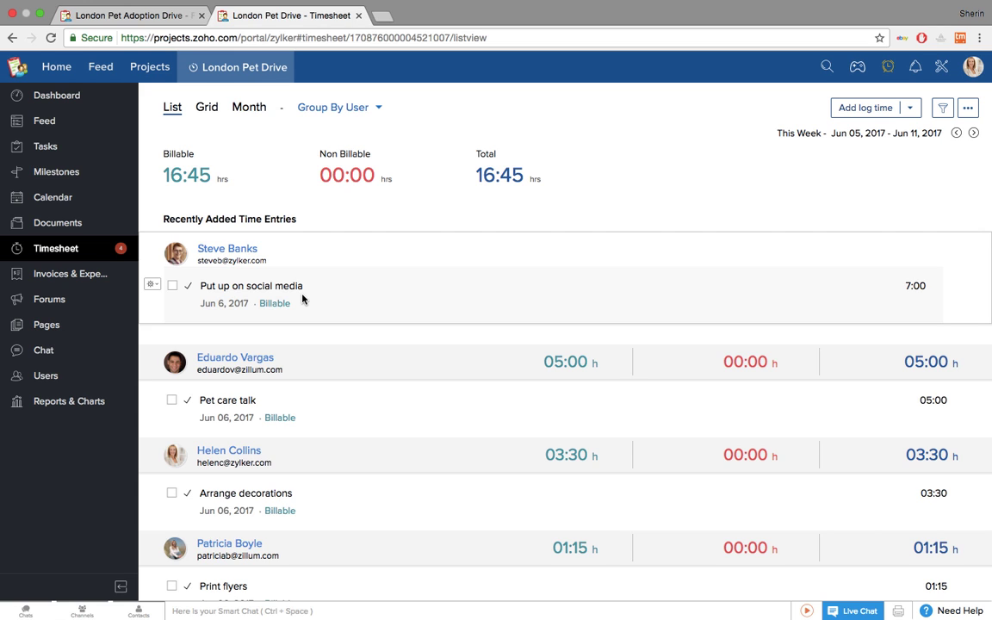
click(172, 286)
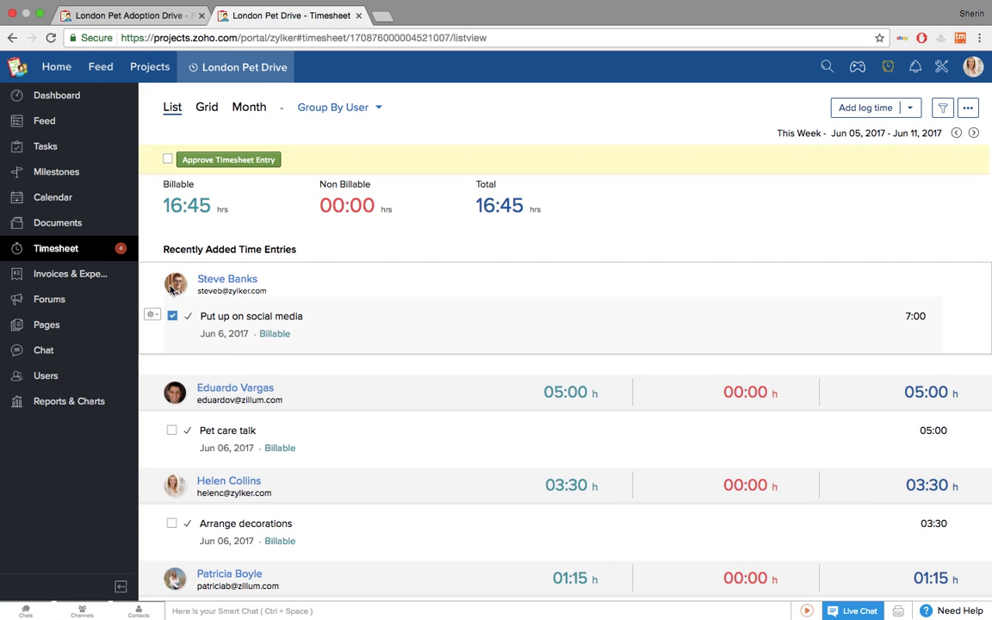
click(228, 160)
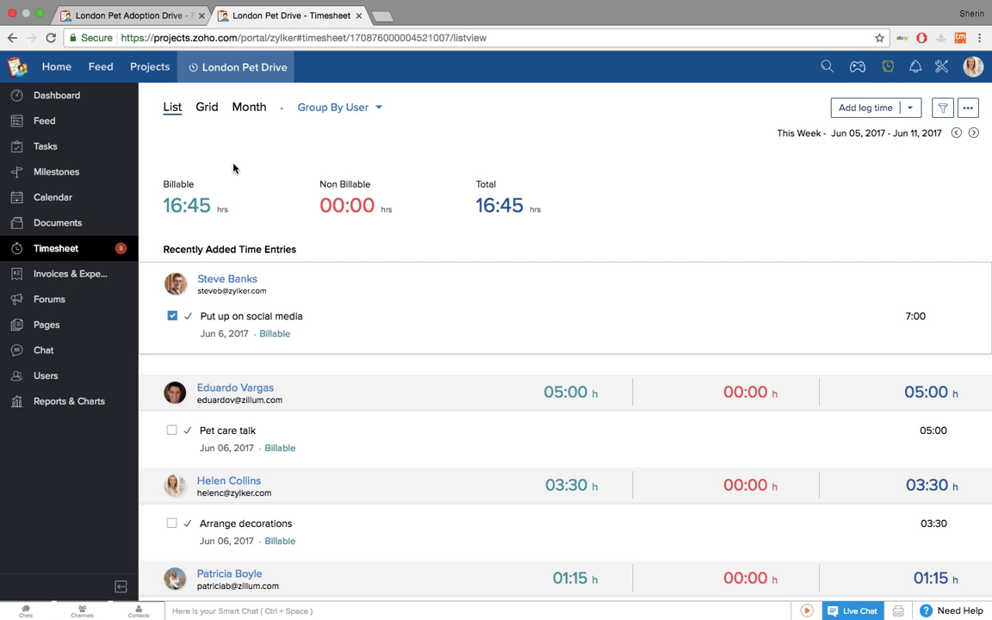
- Open the company profile's Module Configuration in the portal setup and review the timesheet approval and time-log period settings
click(942, 68)
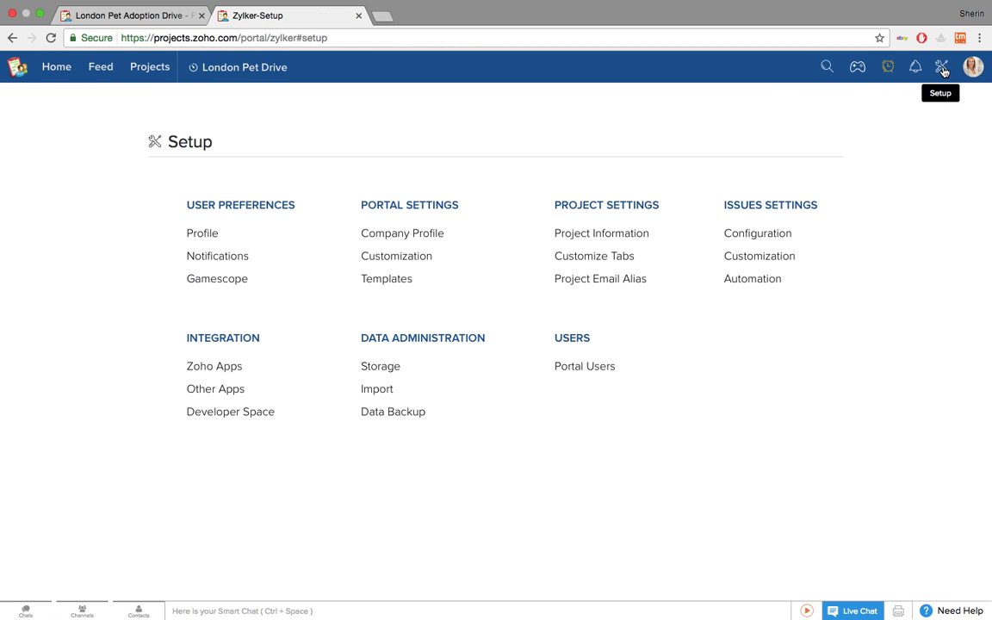
click(428, 235)
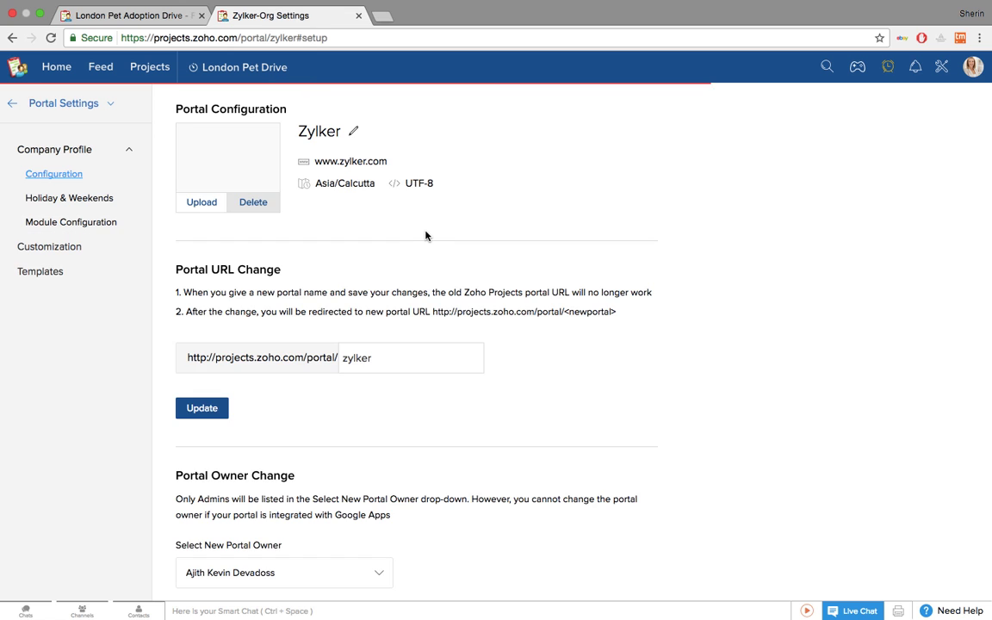
click(82, 222)
scroll(387, 371, down, 5)
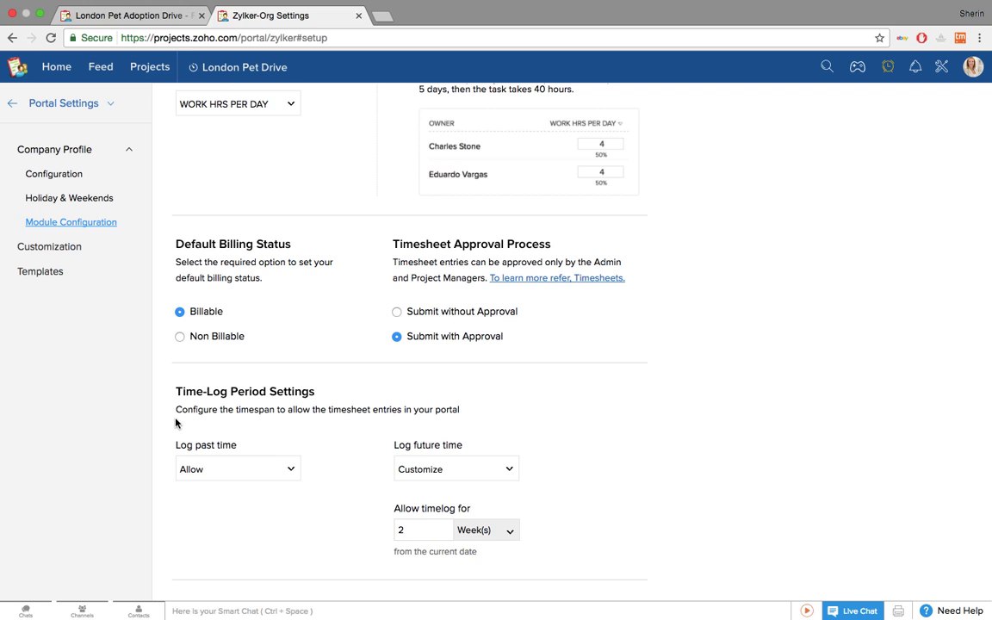
click(397, 313)
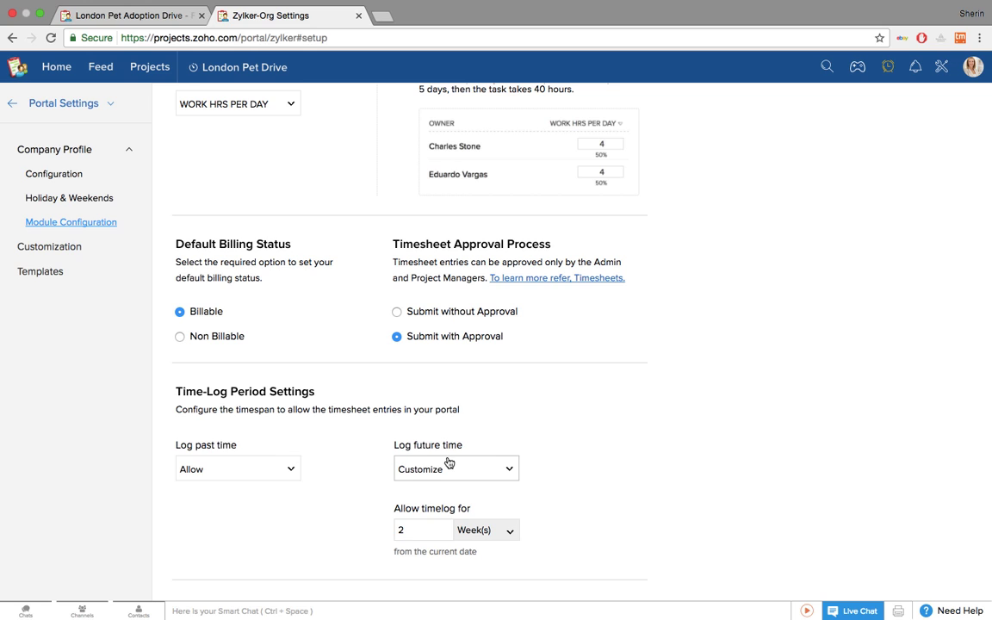
- Try Don't Allow for logging past time, then set it to Customize with a limit of 1 day before the current date
click(282, 478)
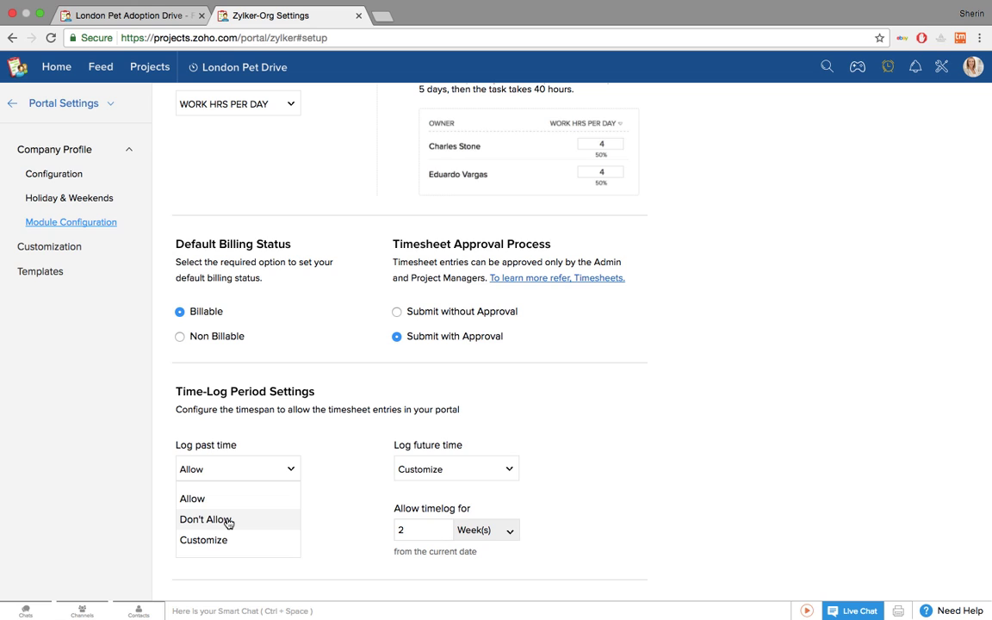
click(229, 522)
click(275, 475)
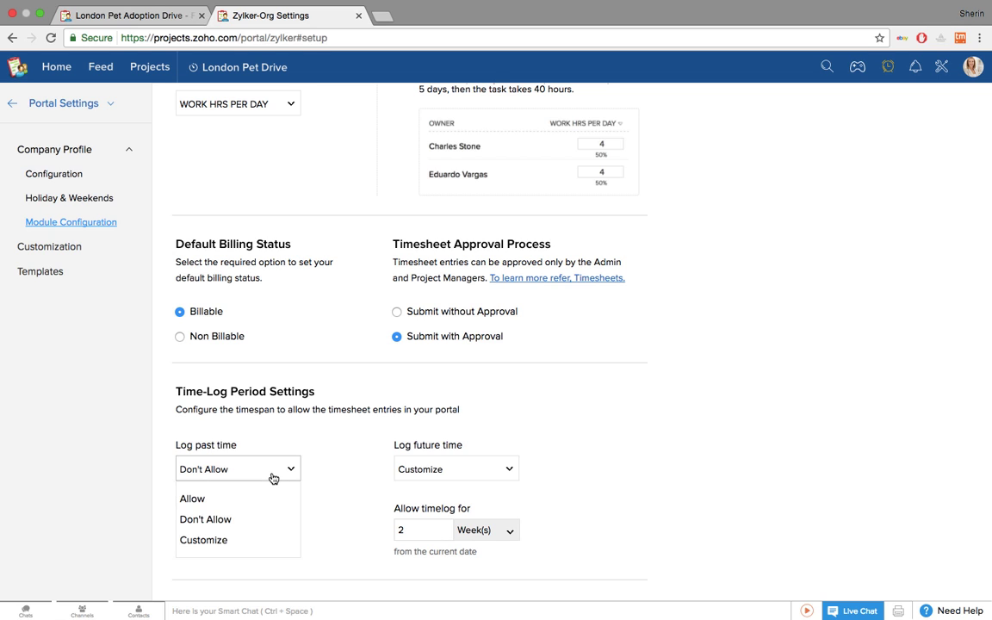
click(217, 539)
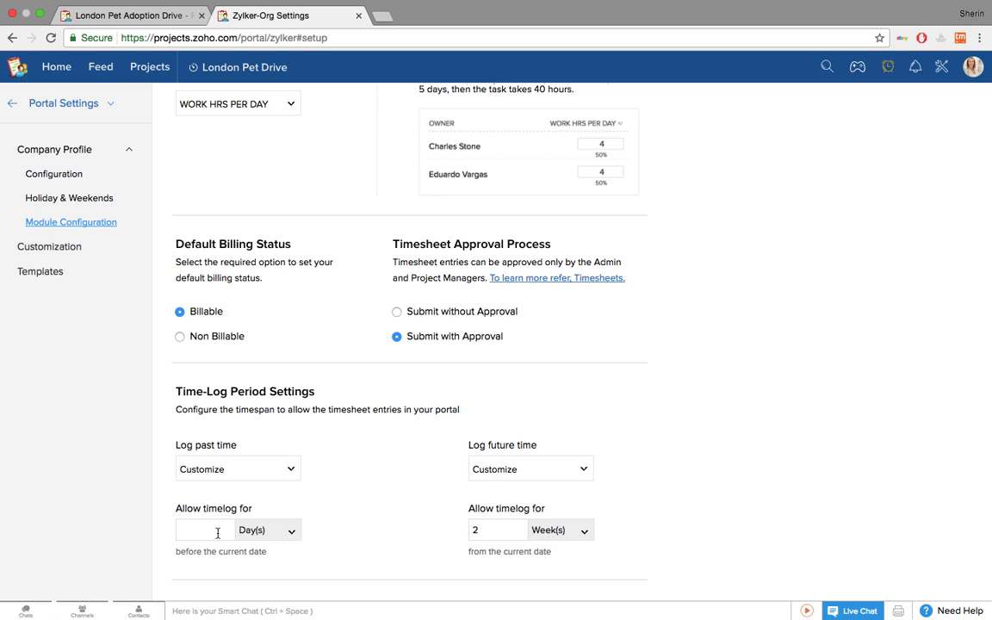
click(262, 531)
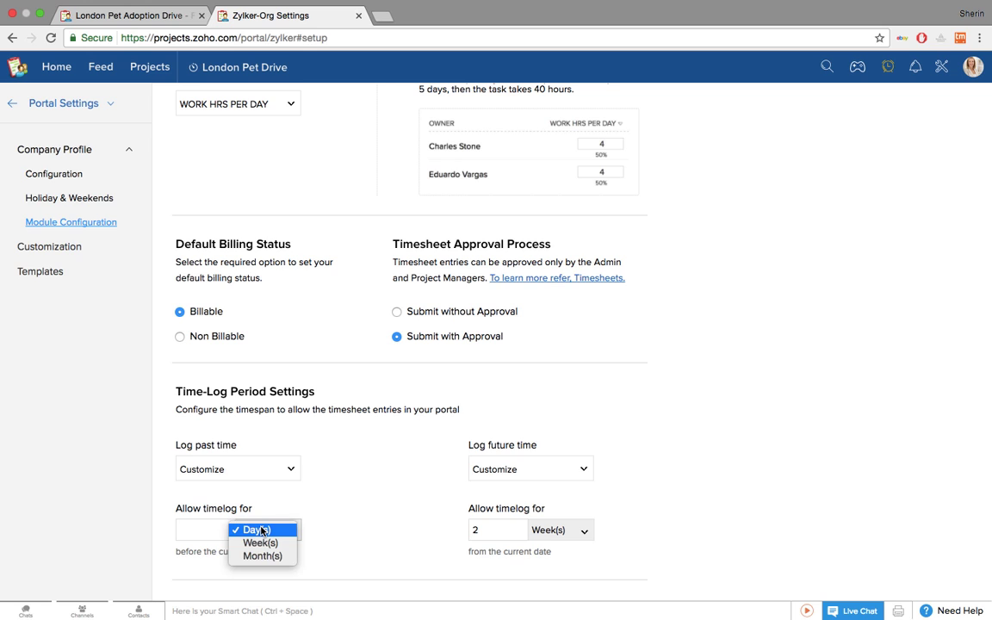
click(233, 582)
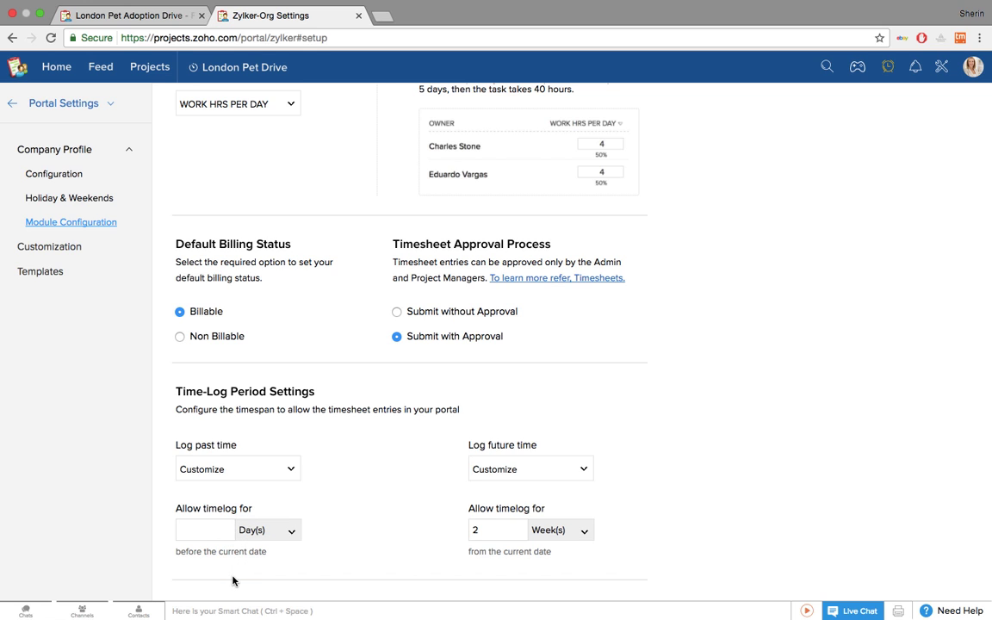
click(211, 525)
text(1)
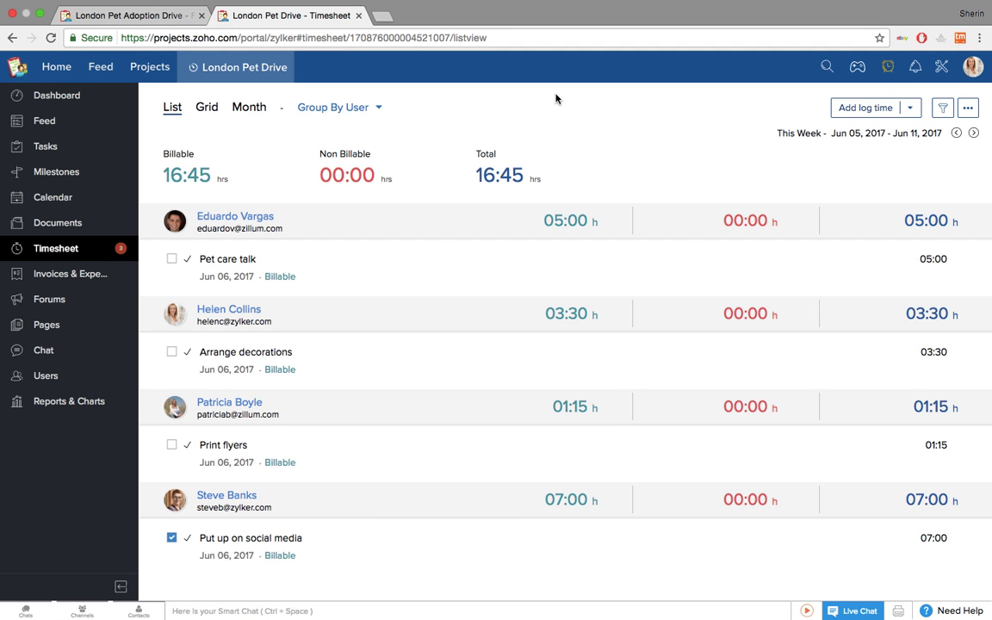
- View the project timesheet in Grid, Month and List form, grouping the list by date and again by user
click(205, 108)
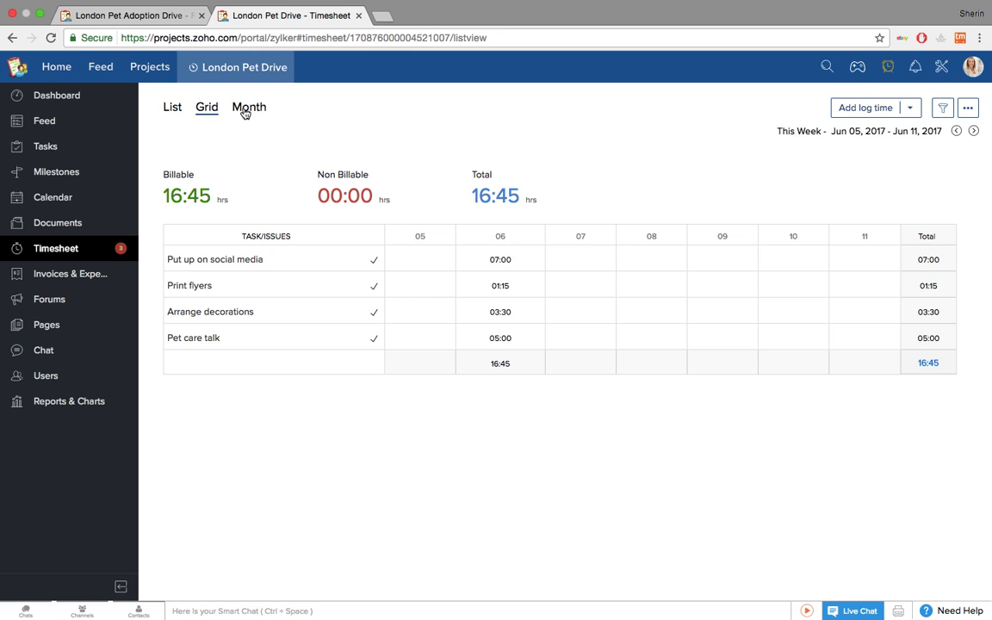
click(244, 110)
click(172, 108)
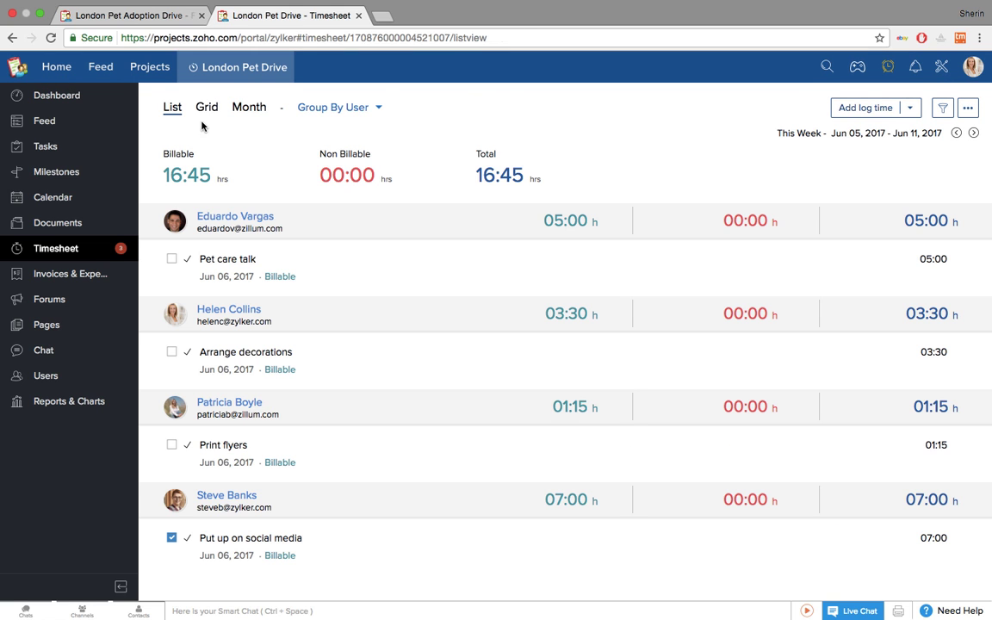
click(366, 109)
click(352, 140)
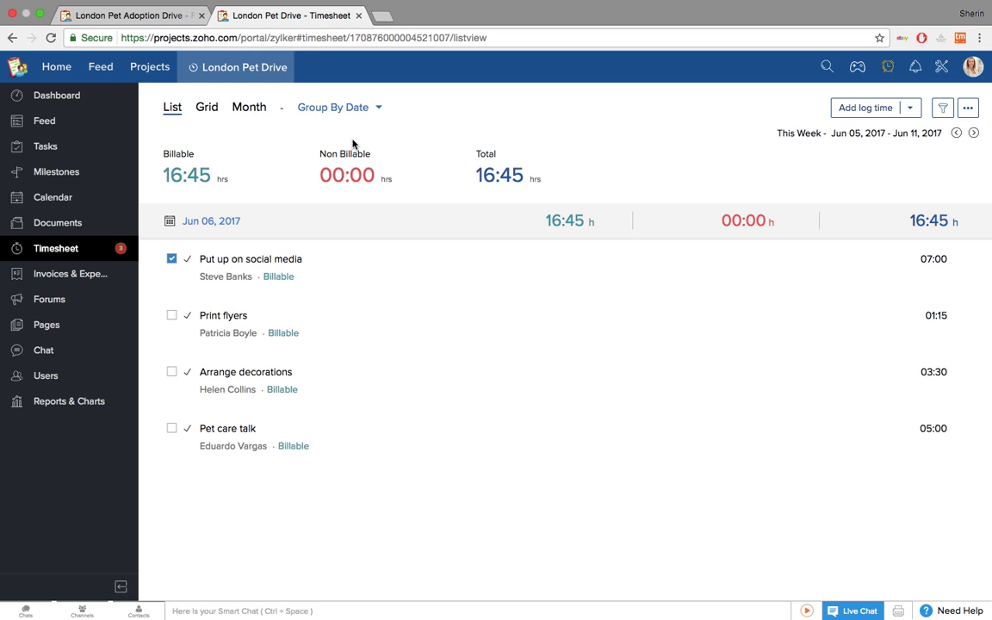
click(363, 108)
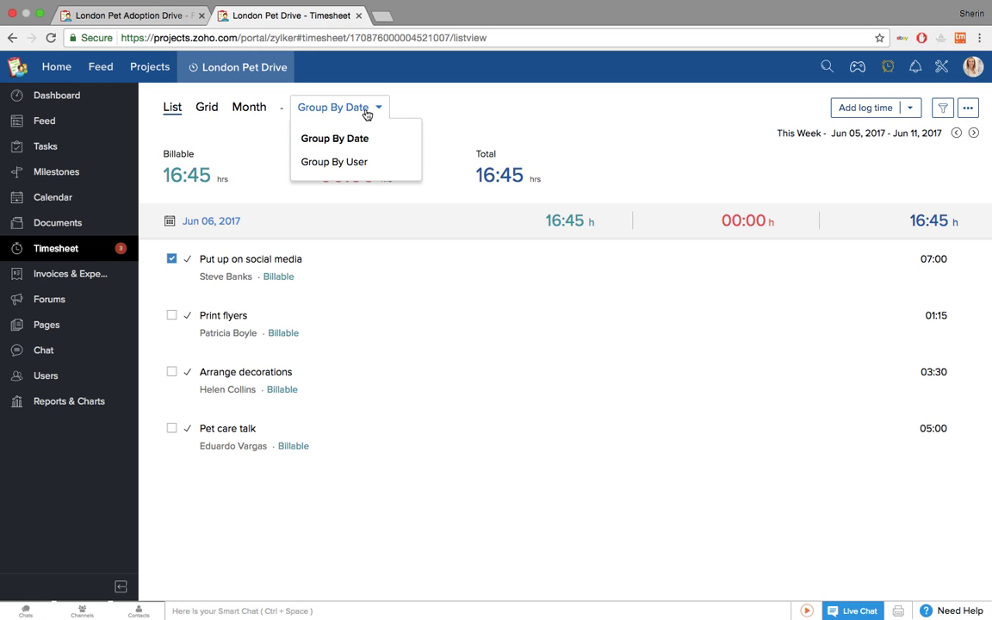
click(358, 162)
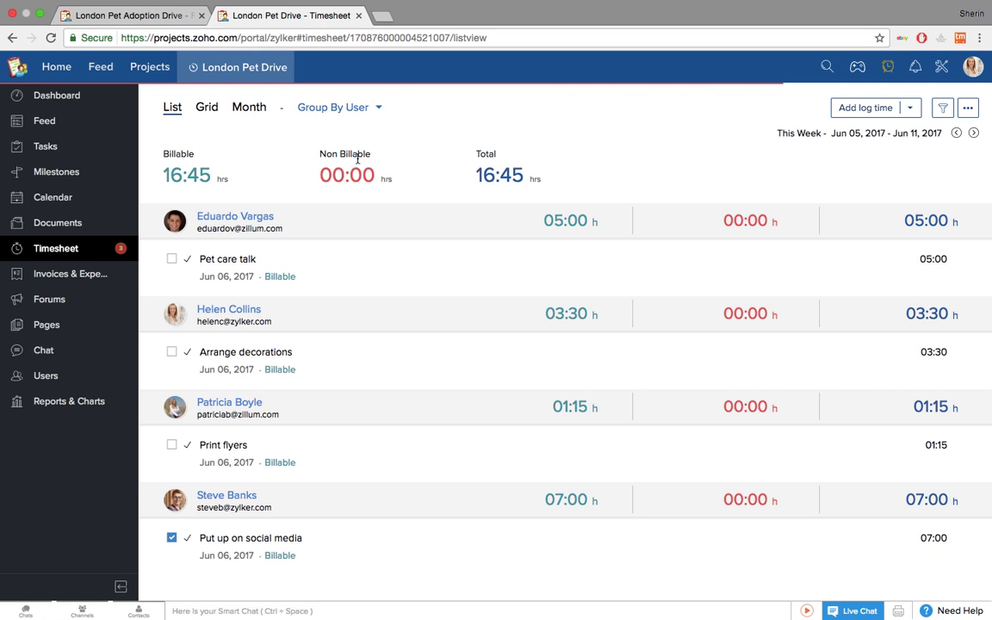
- Filter the project timesheet to show only Unlogged Users, excluding Logged Users, for the Week period
click(942, 108)
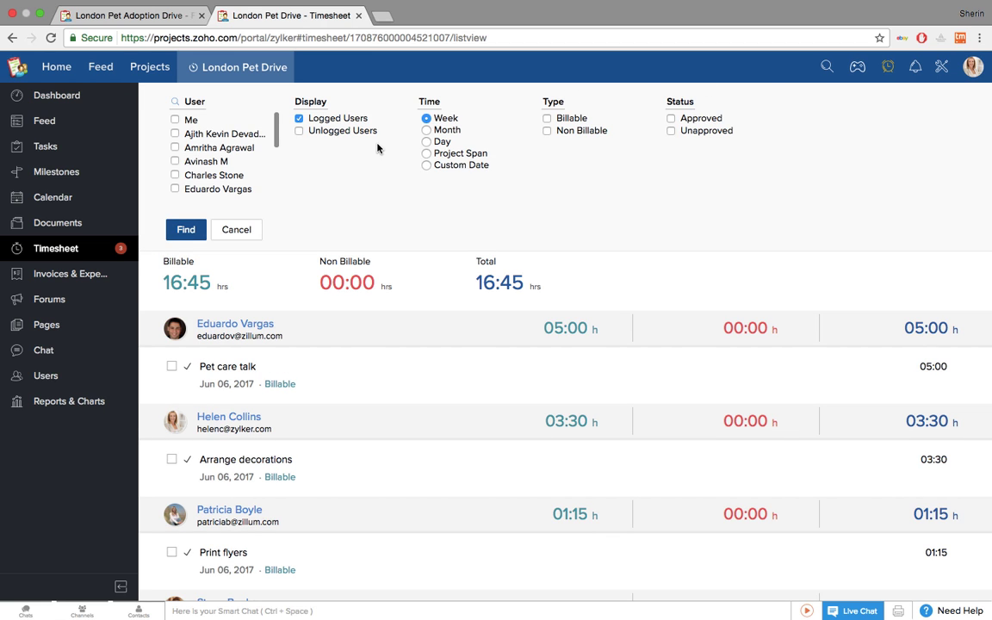
click(298, 131)
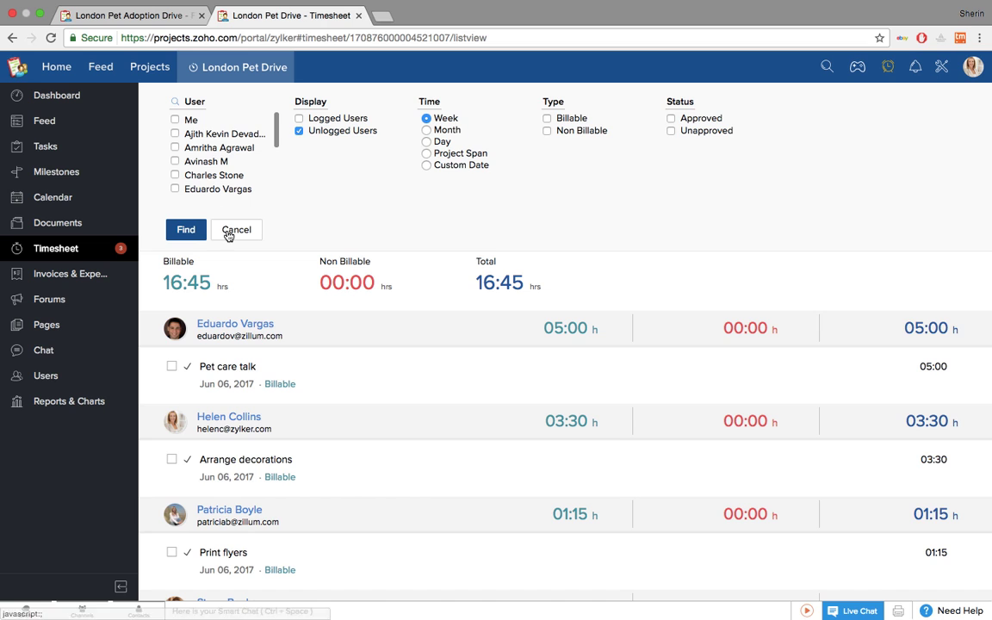
click(183, 227)
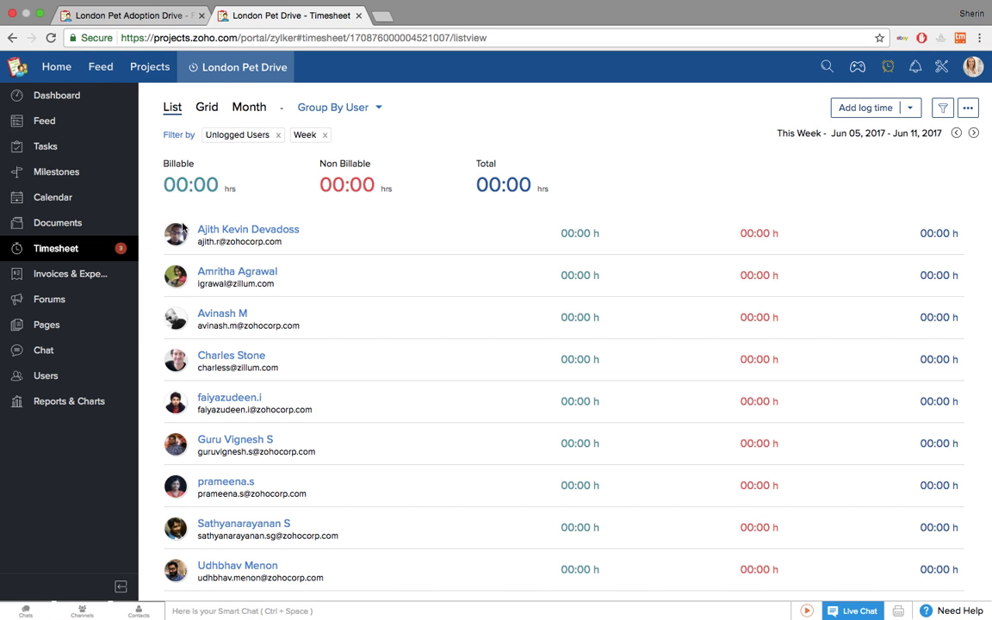
- View the timesheet's export options and show the logged hours of the following week
click(968, 110)
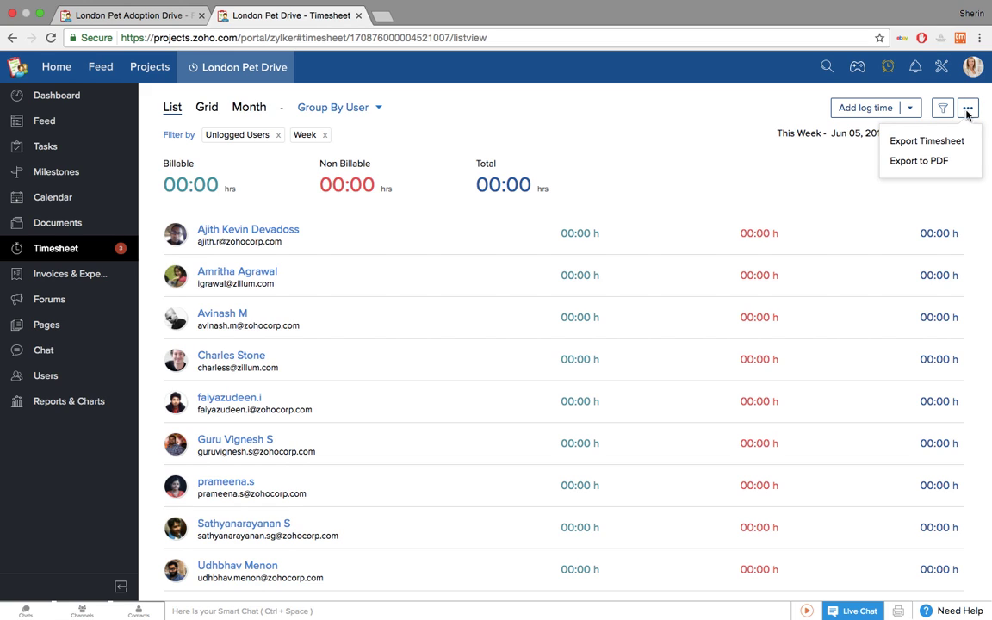
click(764, 184)
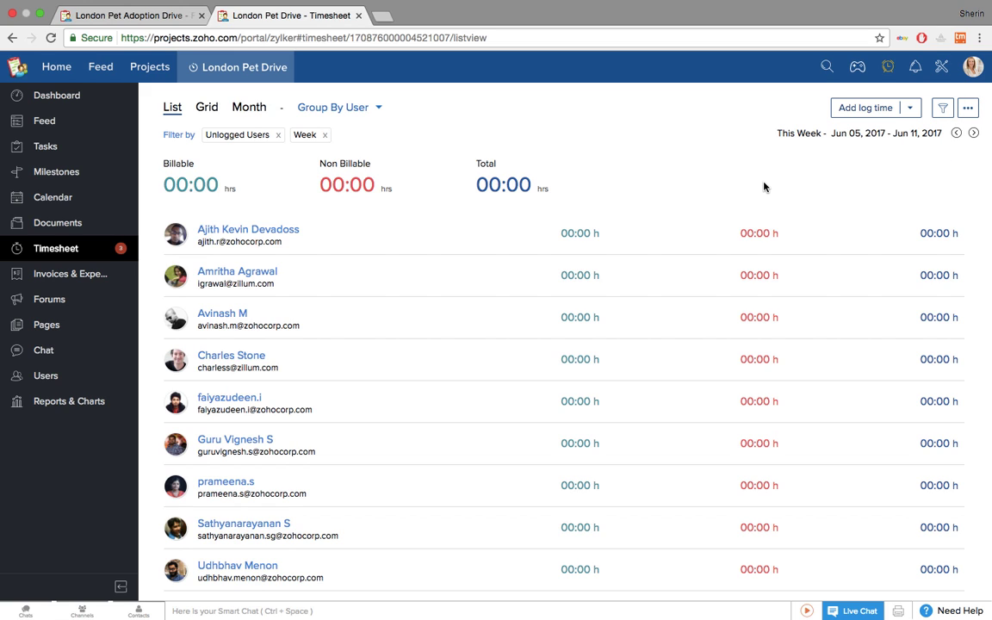
click(973, 134)
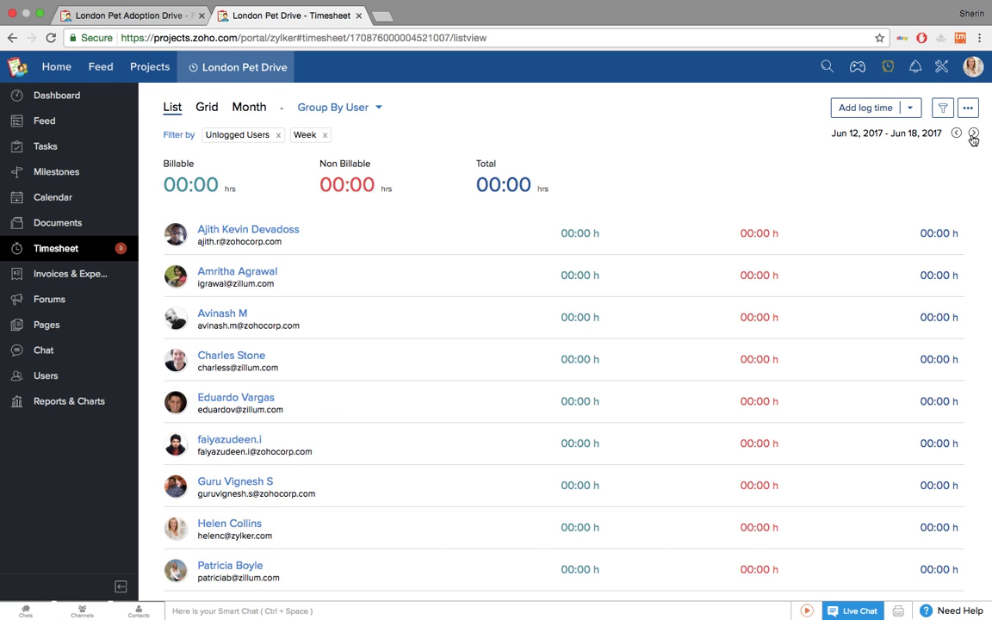
- View the project's Bridgestone Corp invoice and the Advertising And Marketing expense
click(70, 274)
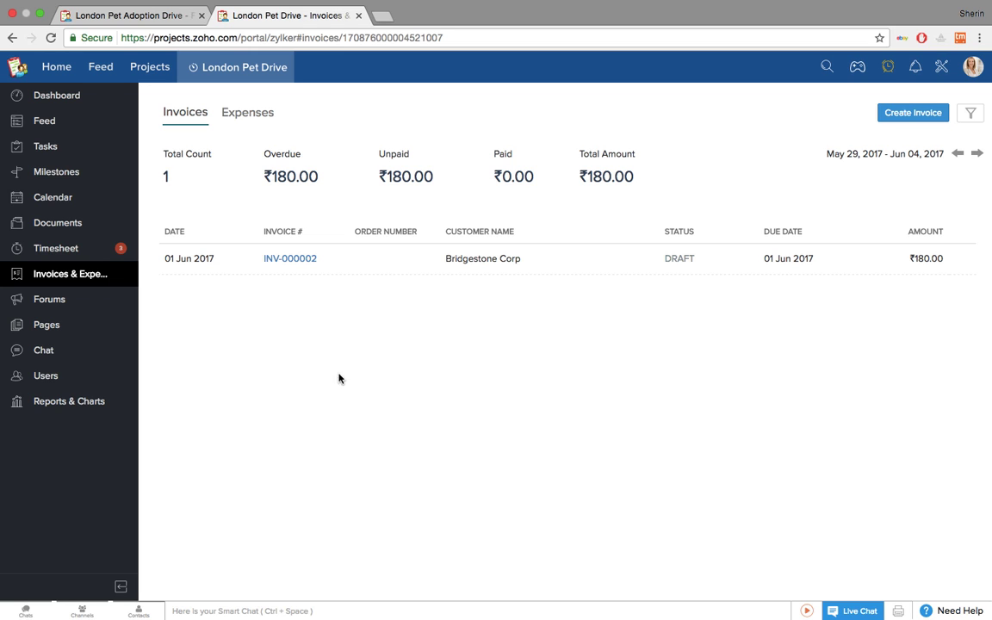
click(280, 259)
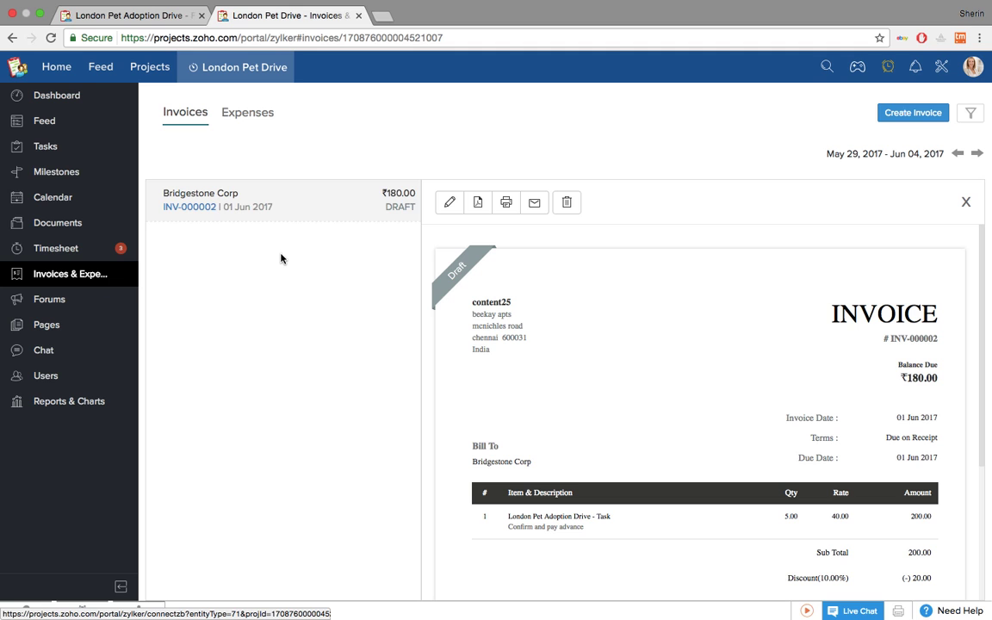
click(256, 114)
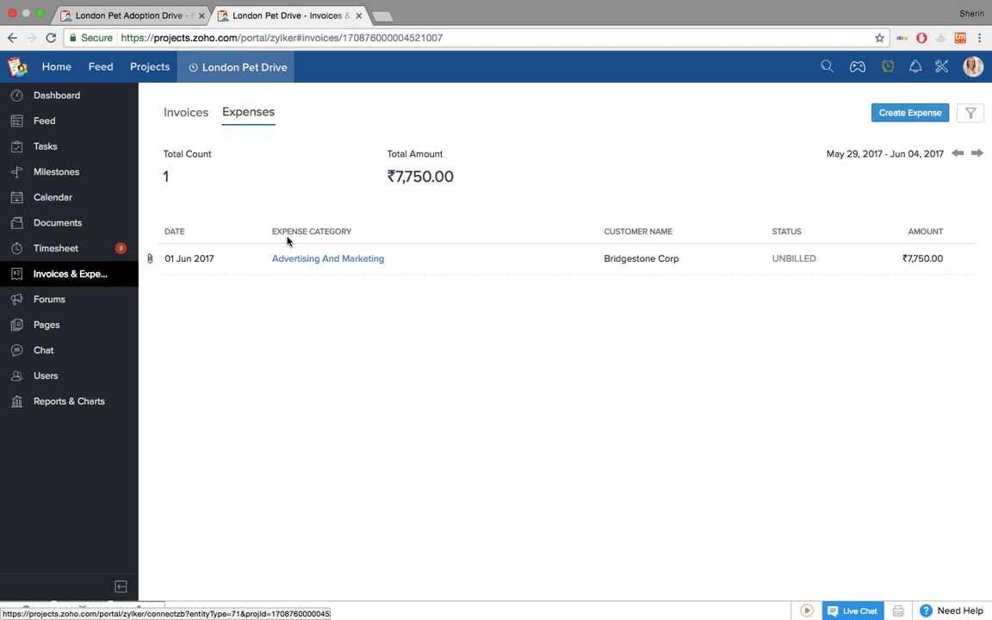
click(303, 268)
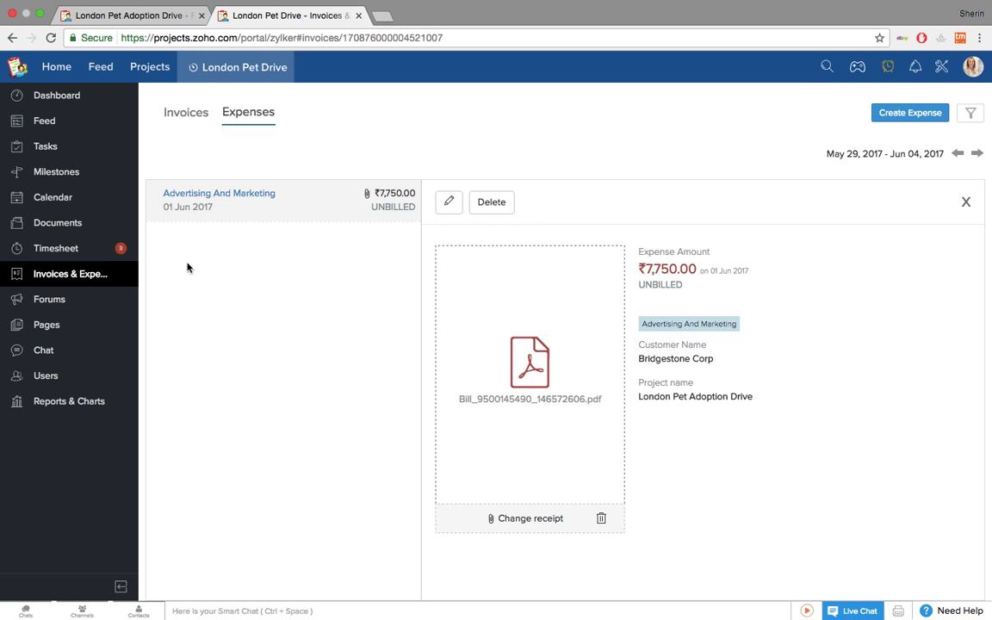
- Review the new forum post's sticky and announcement options without saving, and view the reply form of the "Ideas for games and activities" post
click(65, 298)
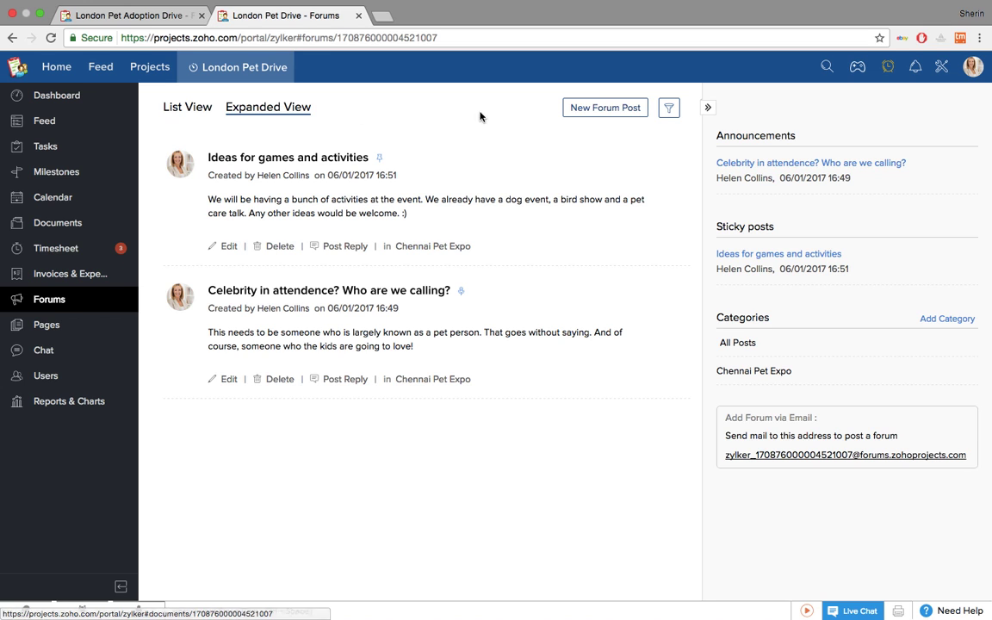
click(600, 111)
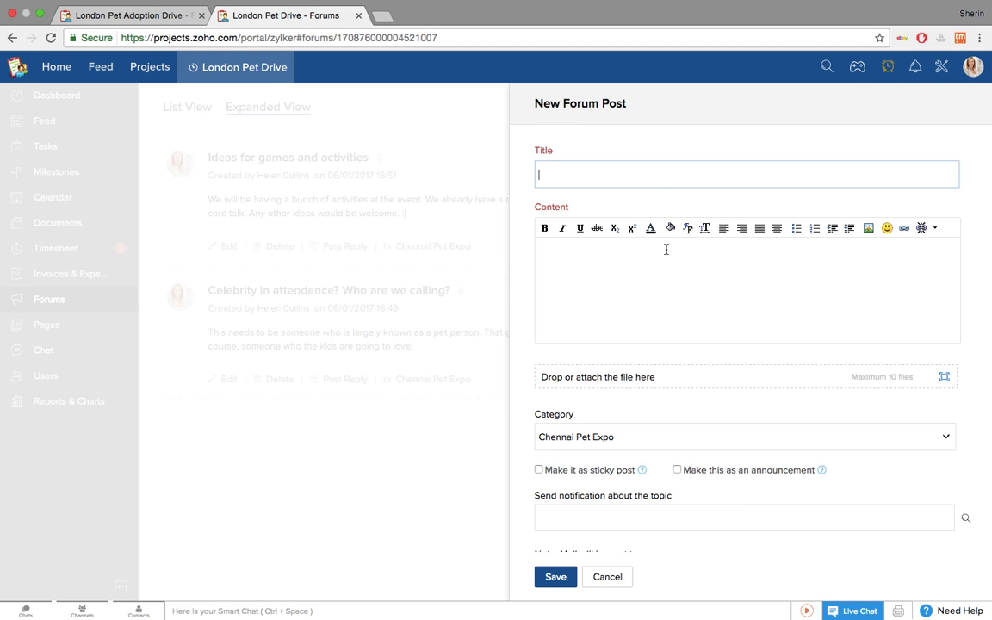
scroll(666, 250, down, 3)
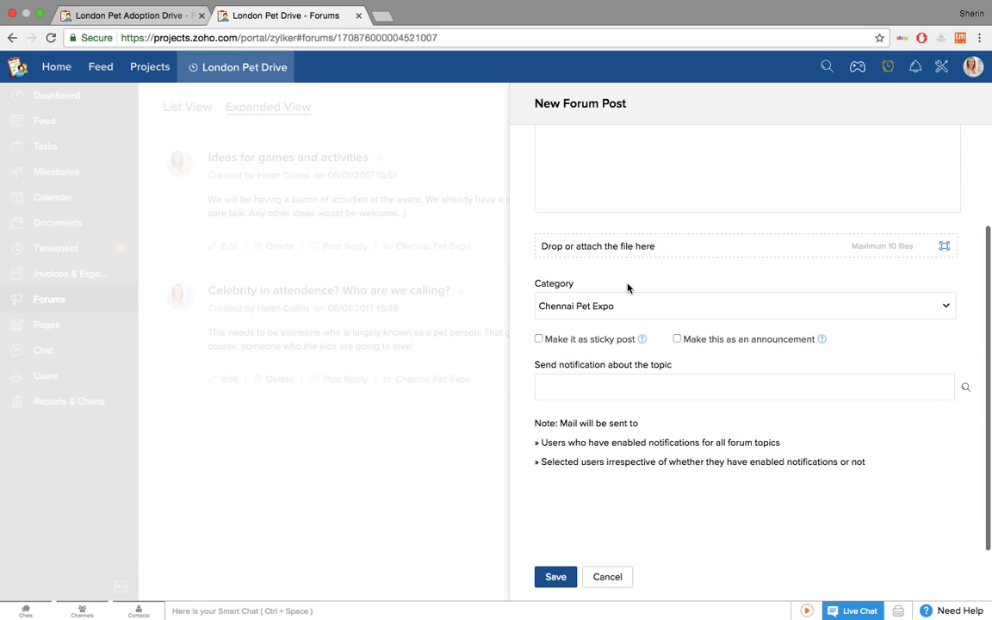
mouse_move(705, 342)
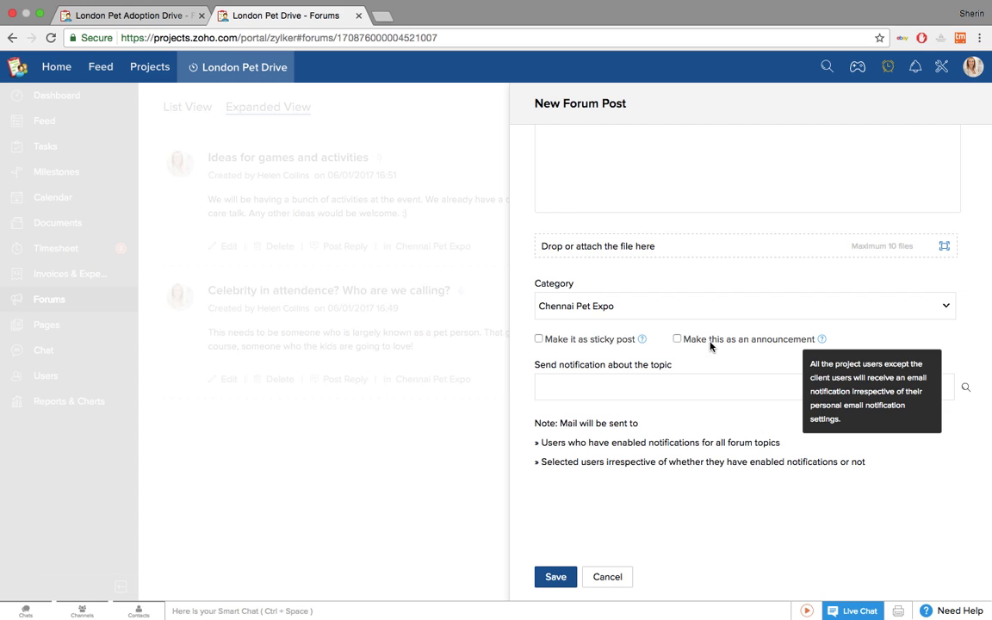
mouse_move(600, 340)
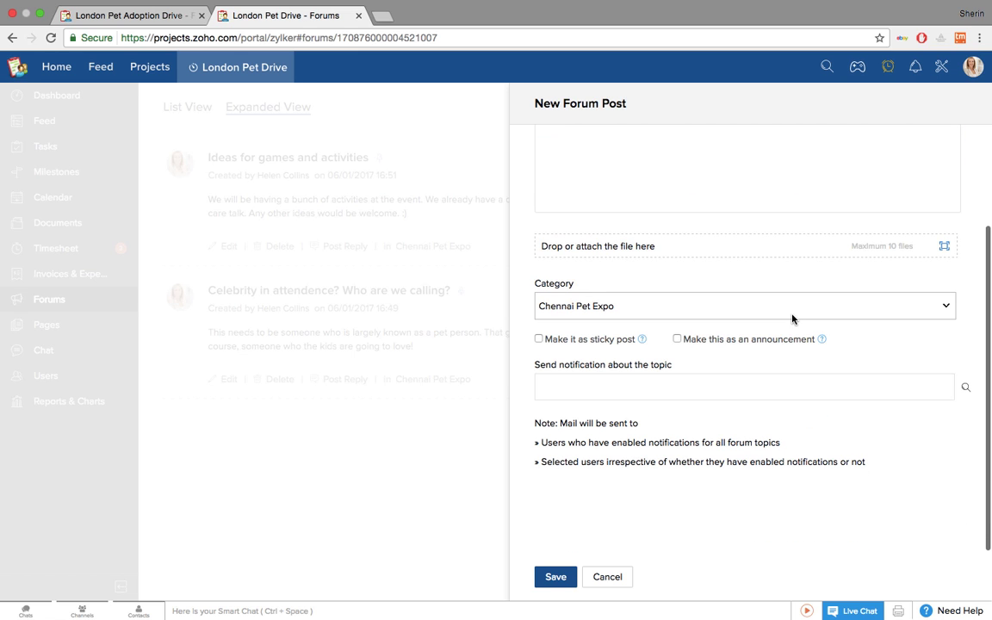
click(607, 576)
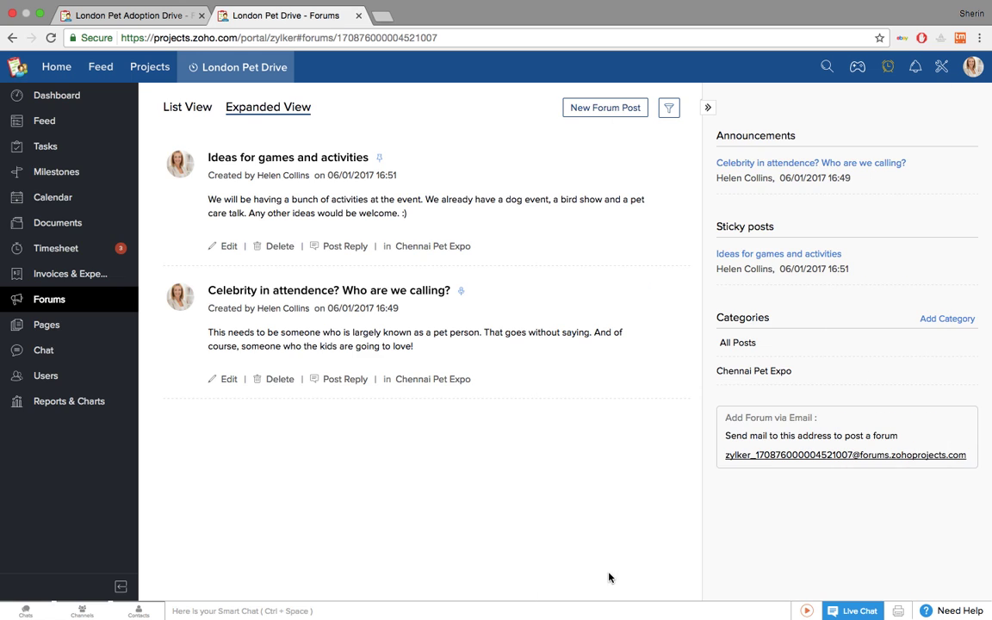
click(334, 158)
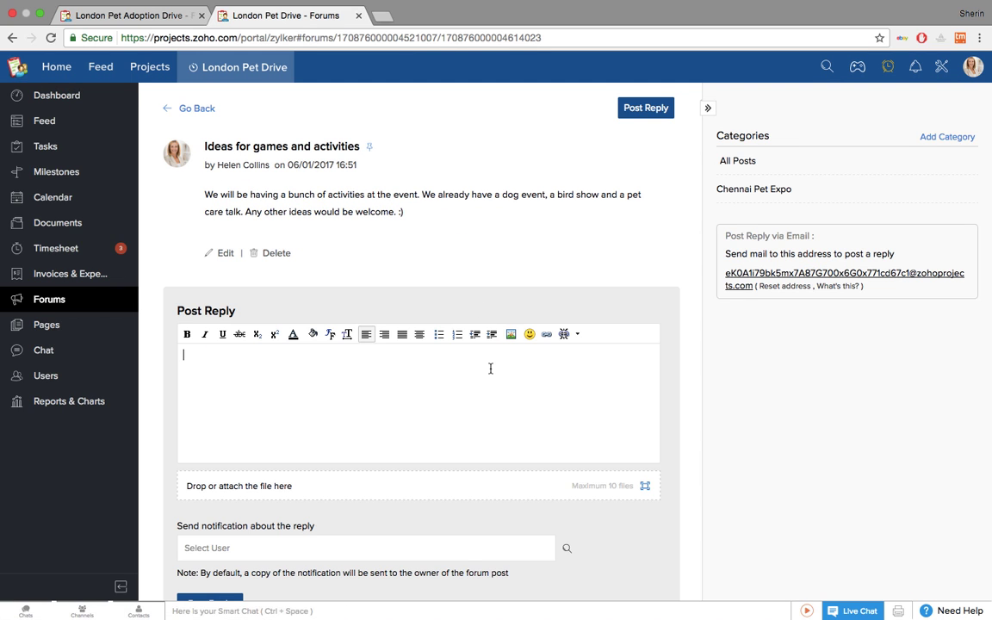
scroll(490, 368, down, 1)
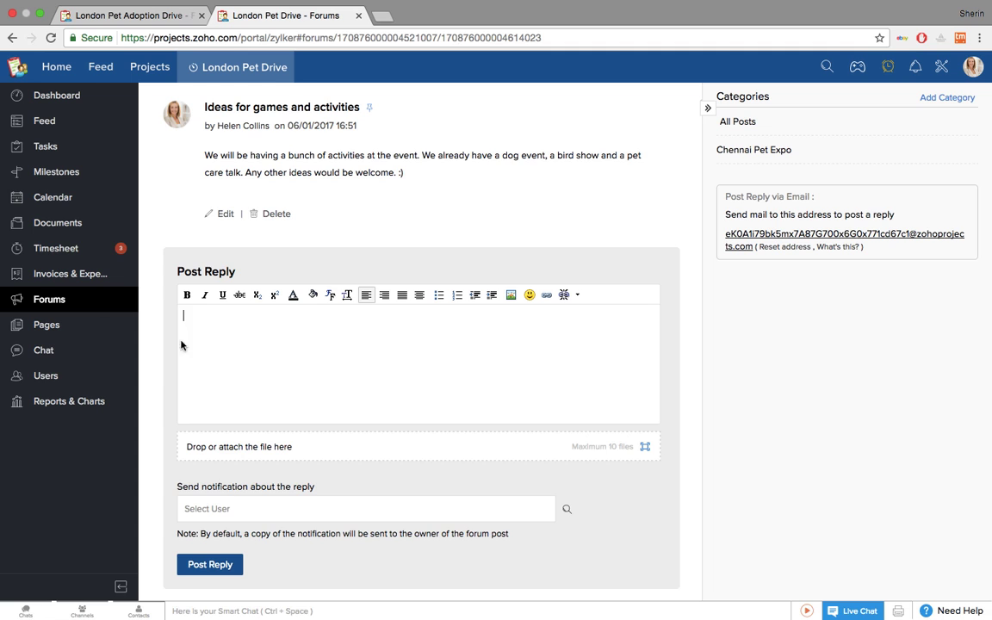
- View the Event details page among the project's wiki pages
click(48, 326)
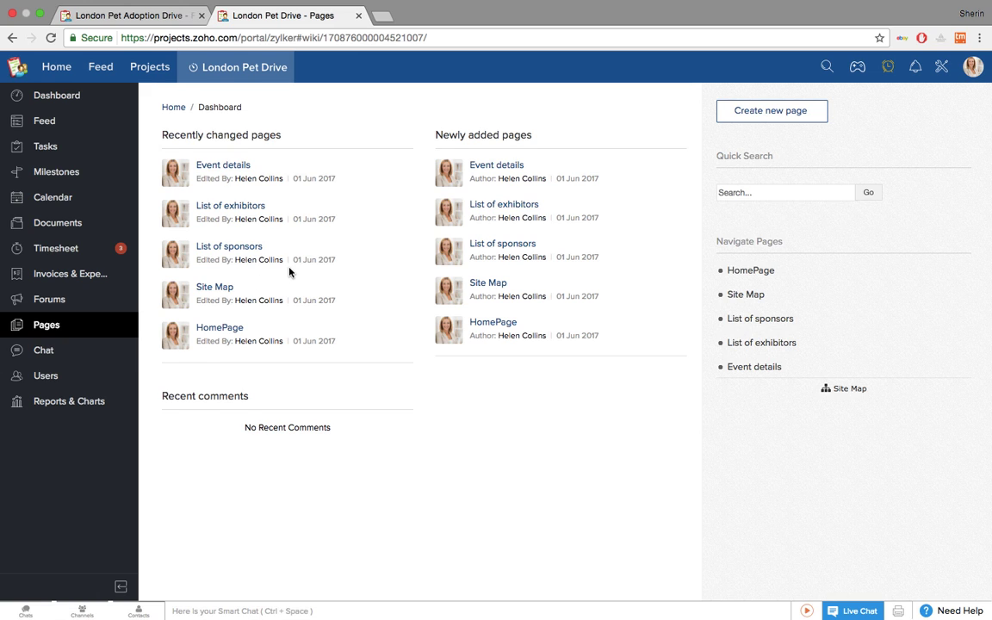
click(241, 166)
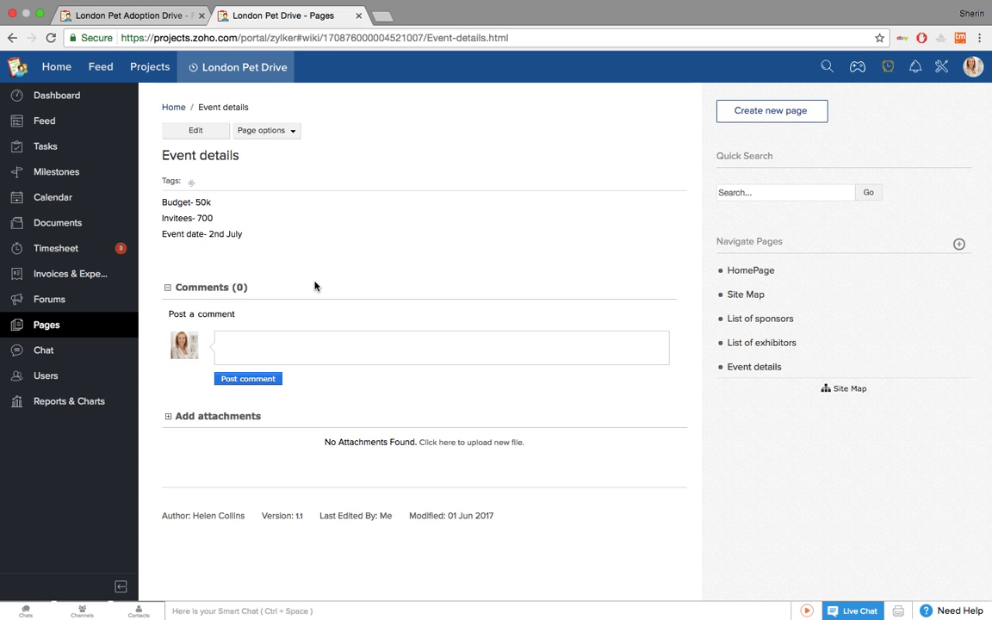
- View the project's chats, look at Smart Chat, and review the New Chat Topic form without saving
click(50, 351)
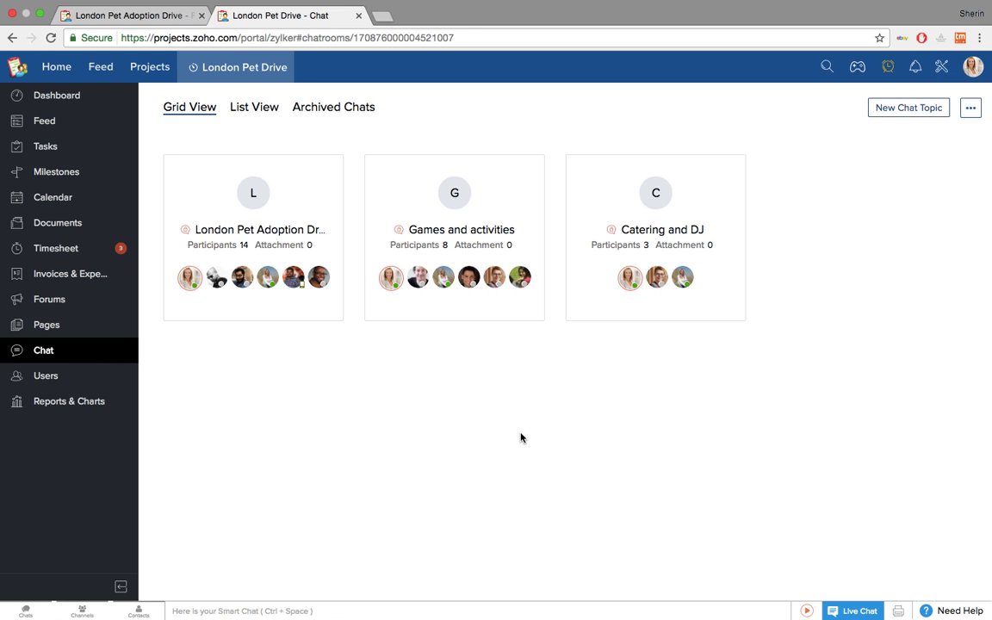
click(245, 611)
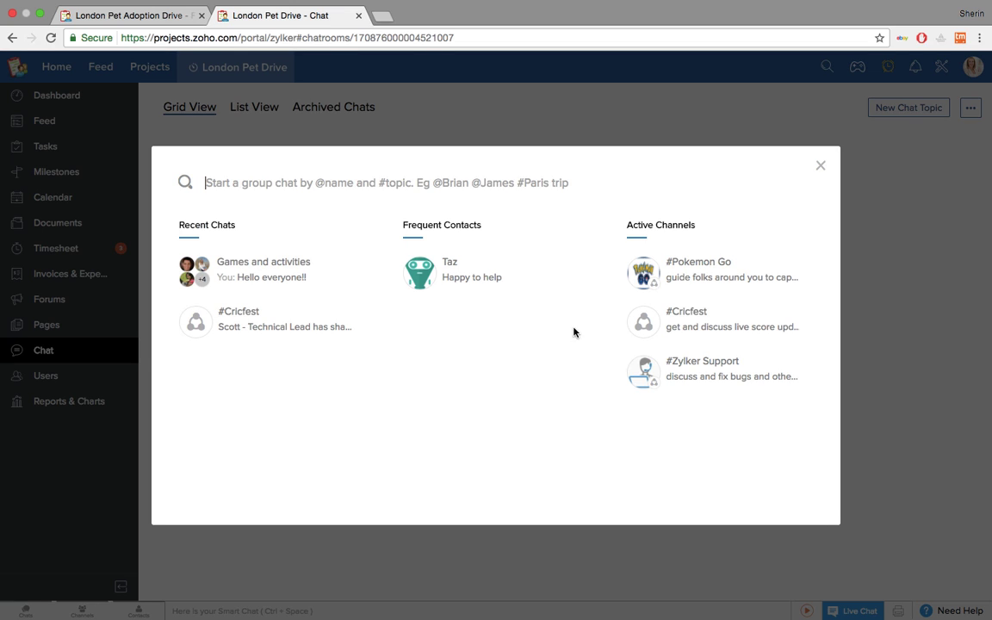
click(821, 169)
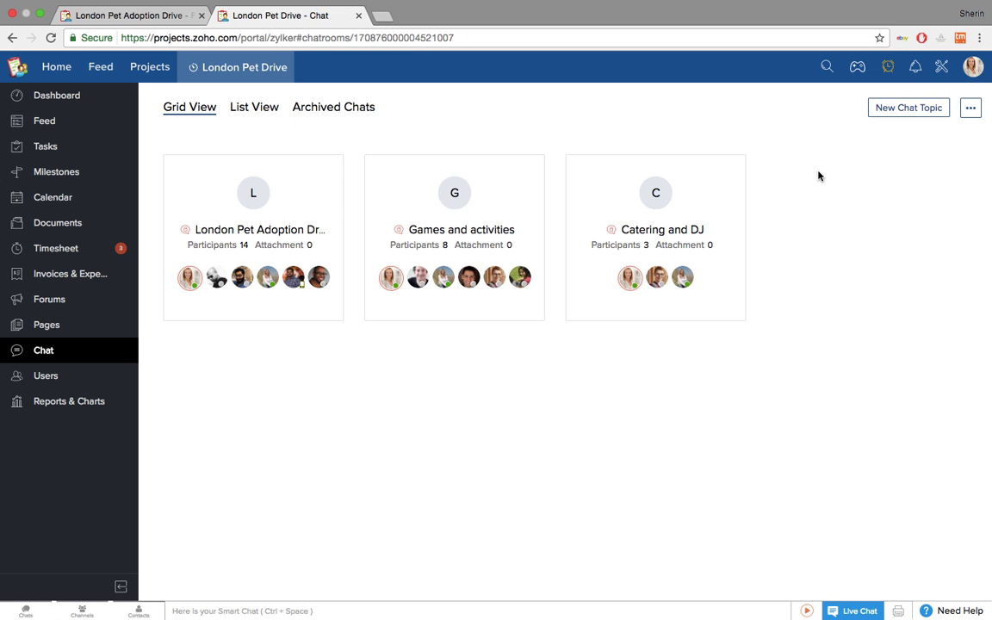
click(911, 109)
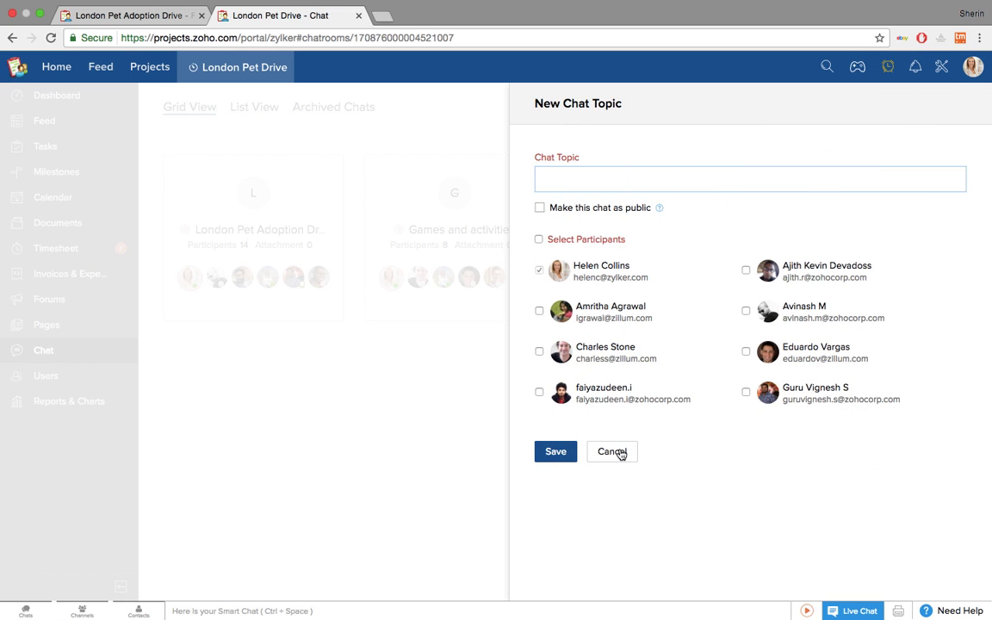
click(613, 452)
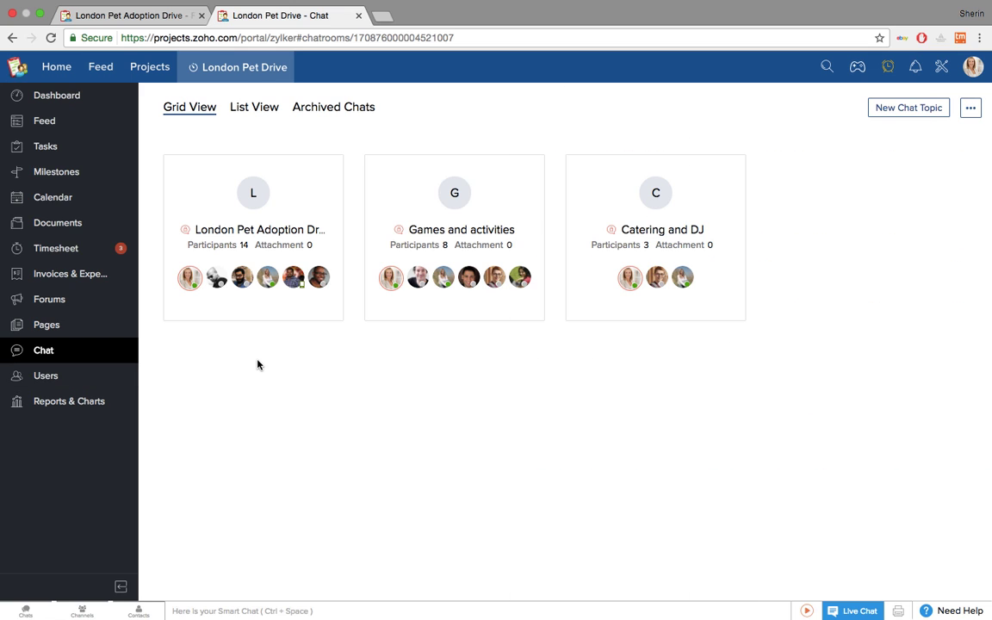
- View the project's users and review Gamescope's New Game form without creating a game
click(43, 379)
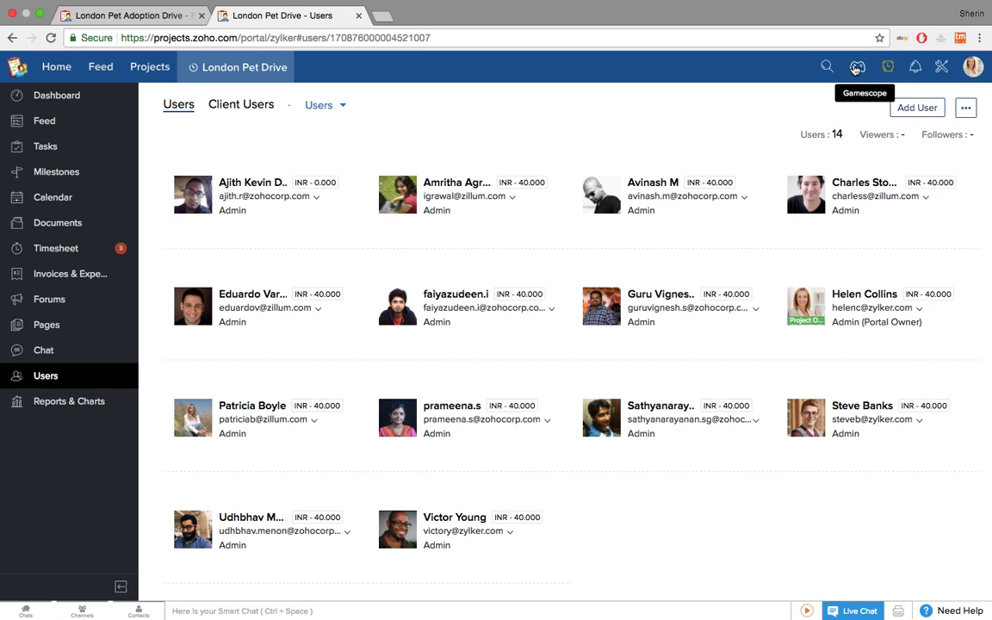
click(857, 68)
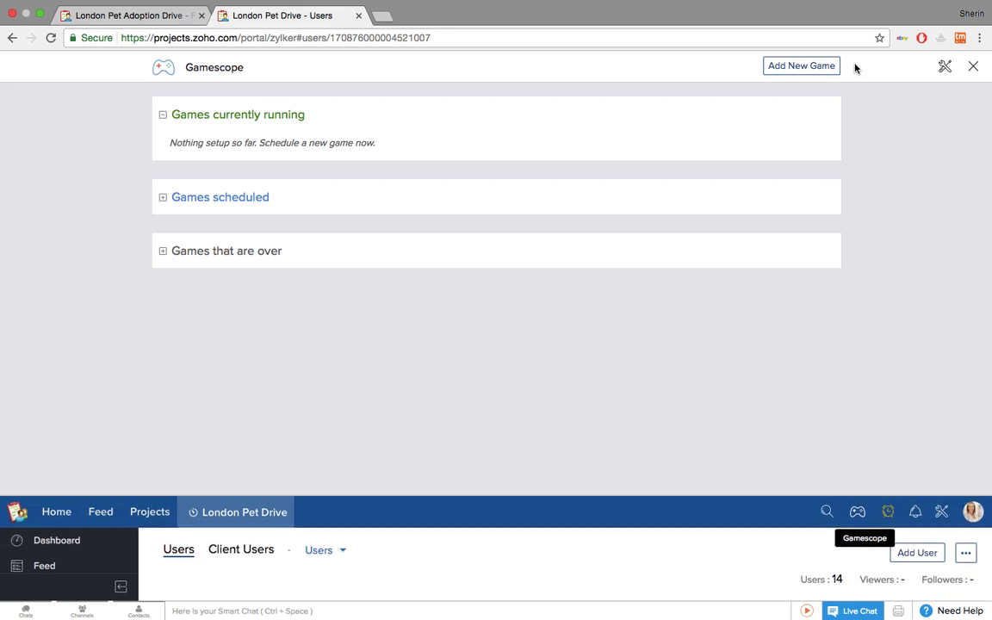
click(817, 69)
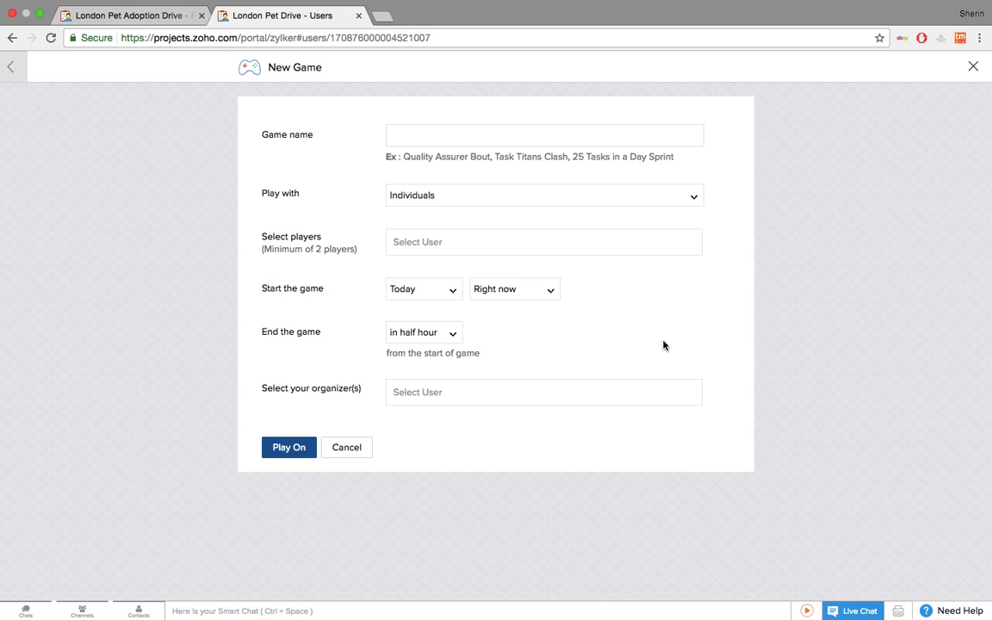
click(349, 450)
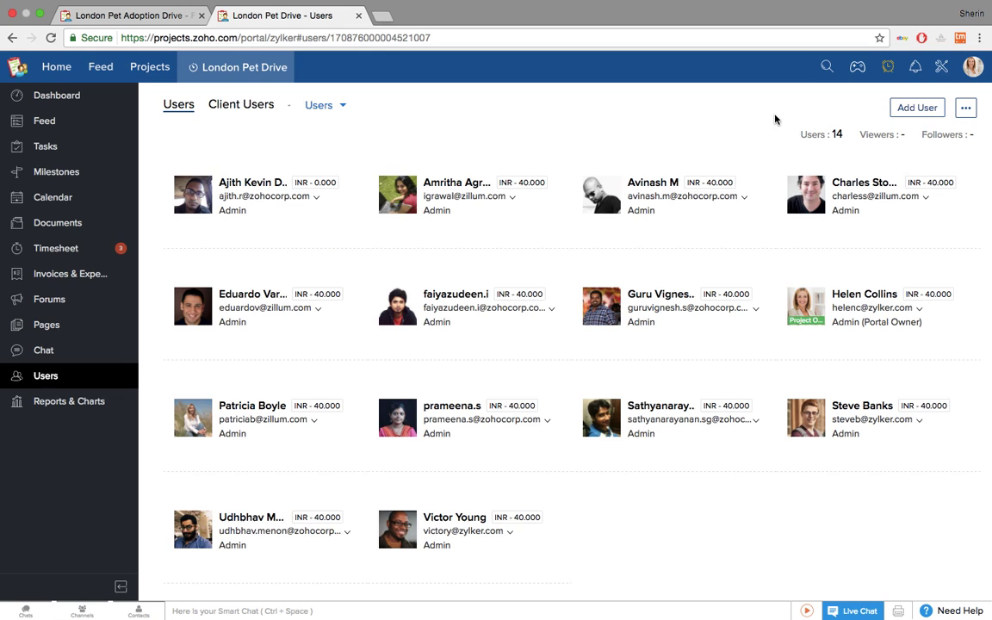
- Check the notifications and review the Profile, Notifications and Gamescope trophy settings in the portal's user preferences
click(916, 68)
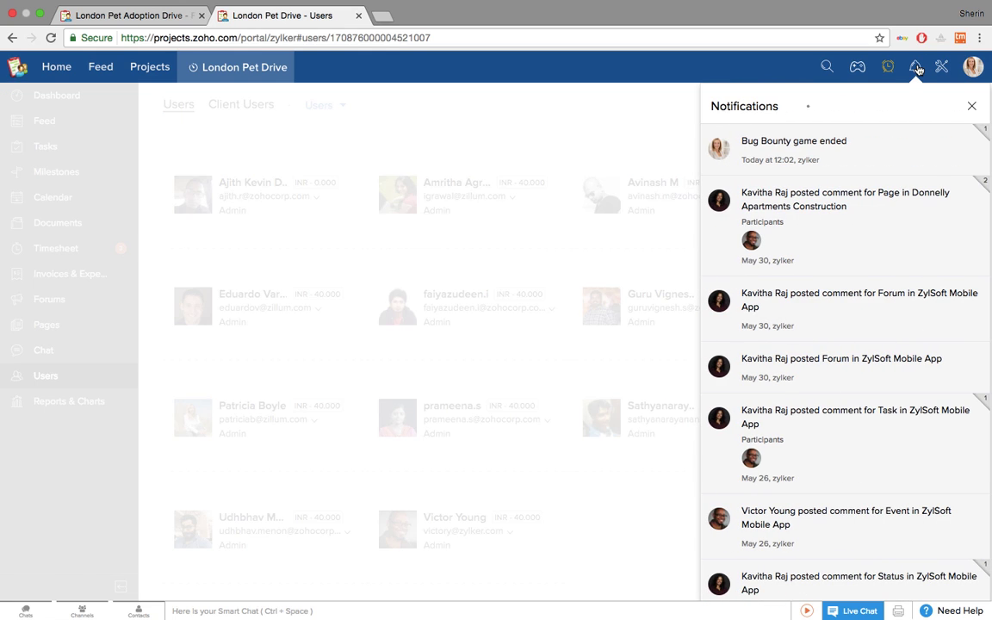
click(942, 68)
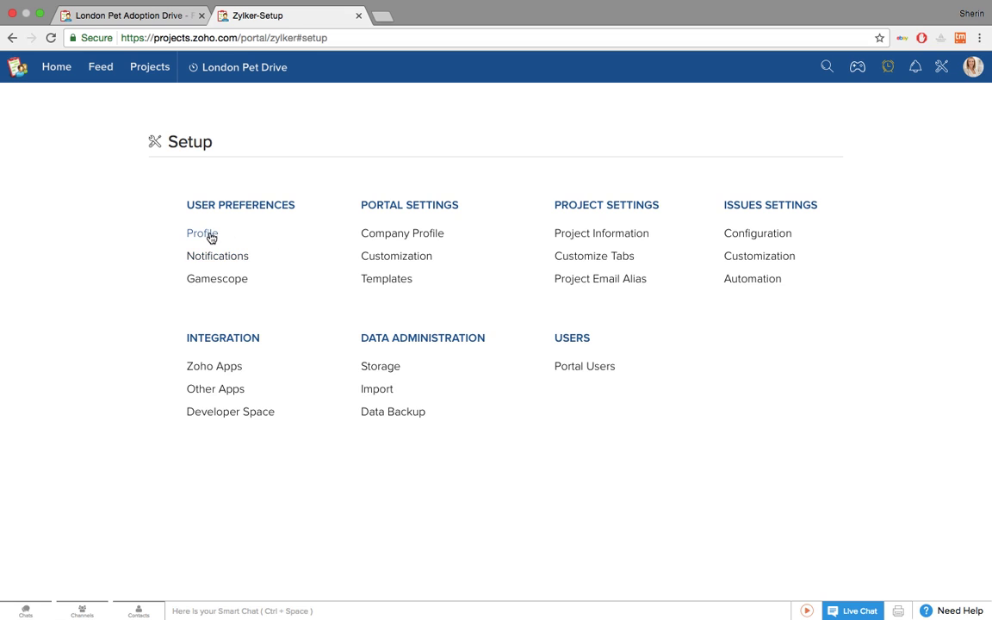
click(207, 238)
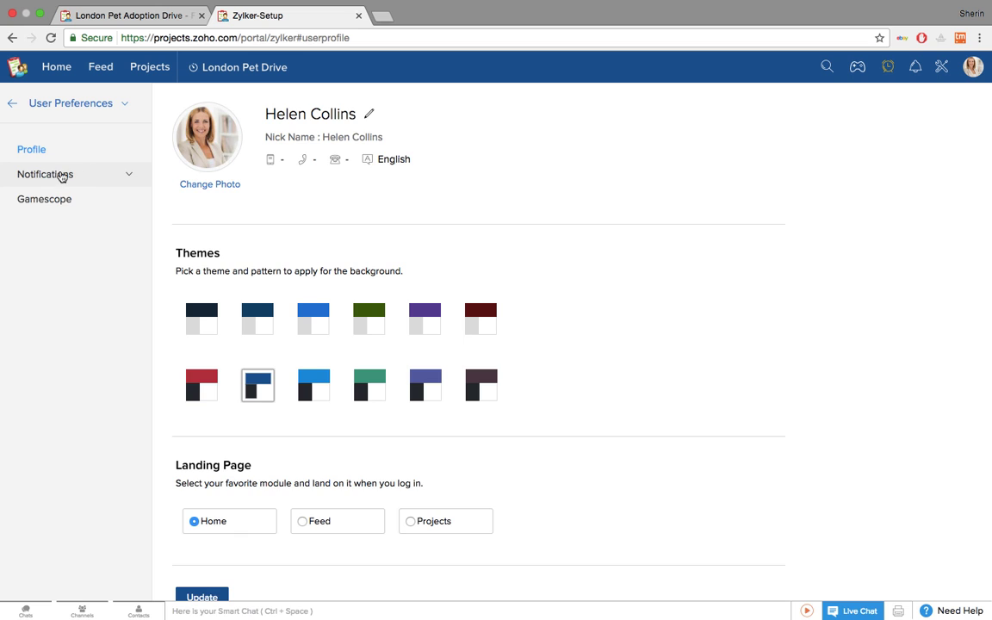
click(60, 174)
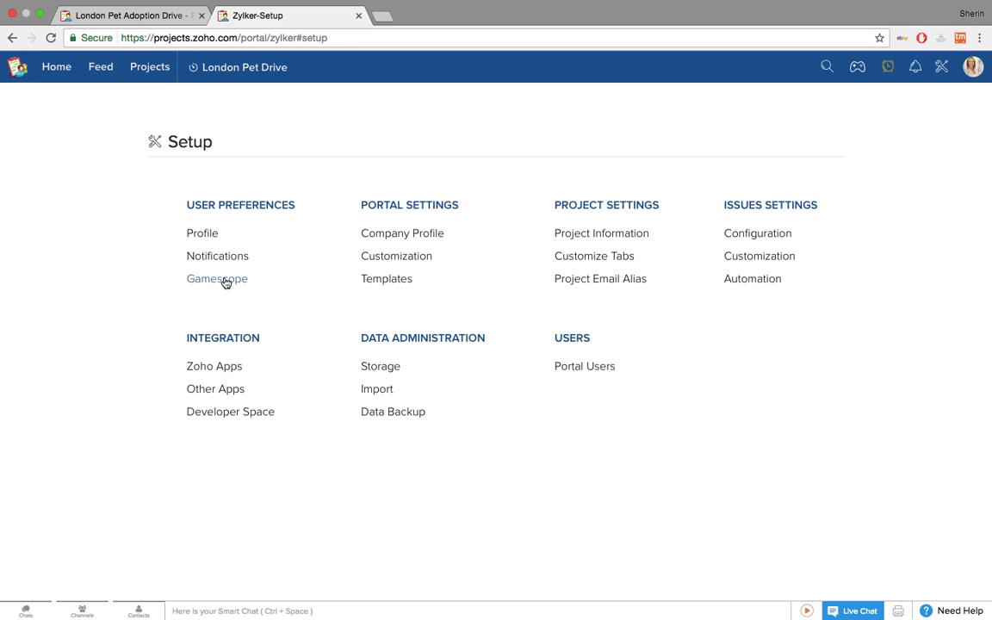
click(224, 282)
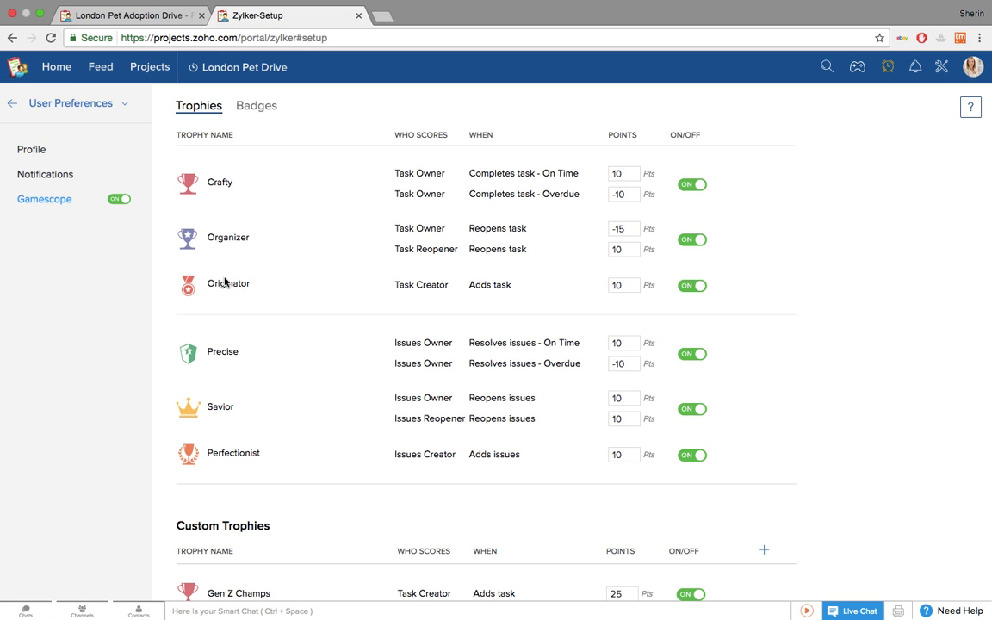
scroll(383, 348, down, 2)
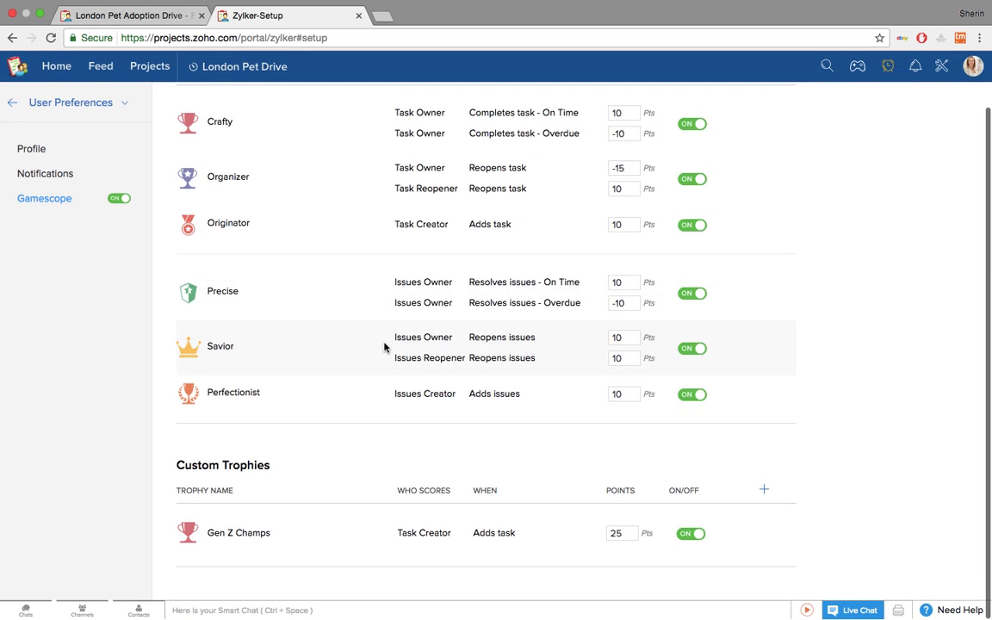
- View the Gamescope badge settings, including the custom badges, in the user preferences
scroll(382, 327, up, 2)
click(268, 109)
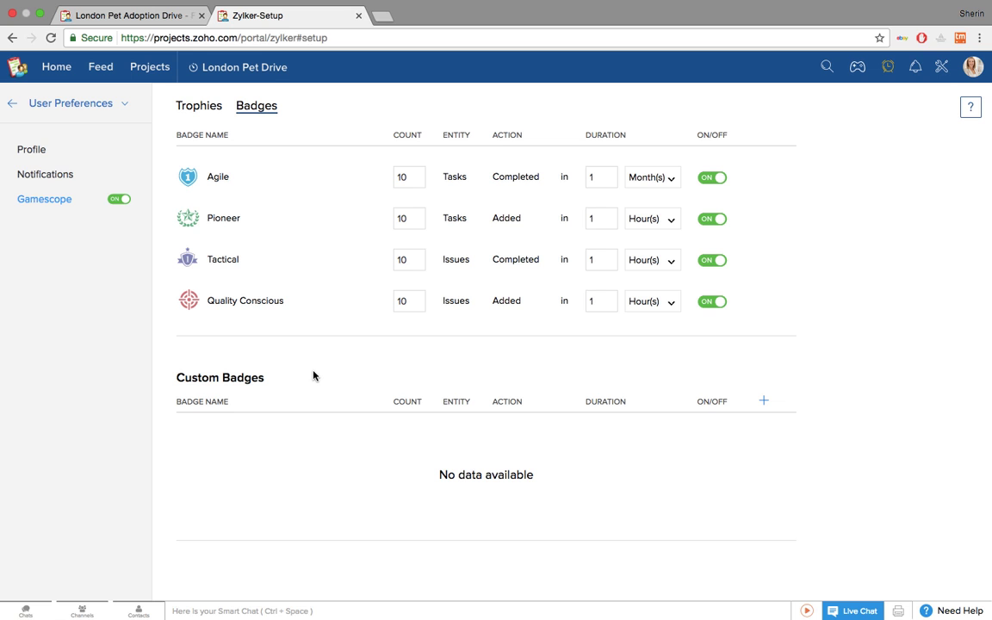
- Review the Zoho Apps and Other Apps pages of the portal's integration settings, and show the available help options
click(119, 106)
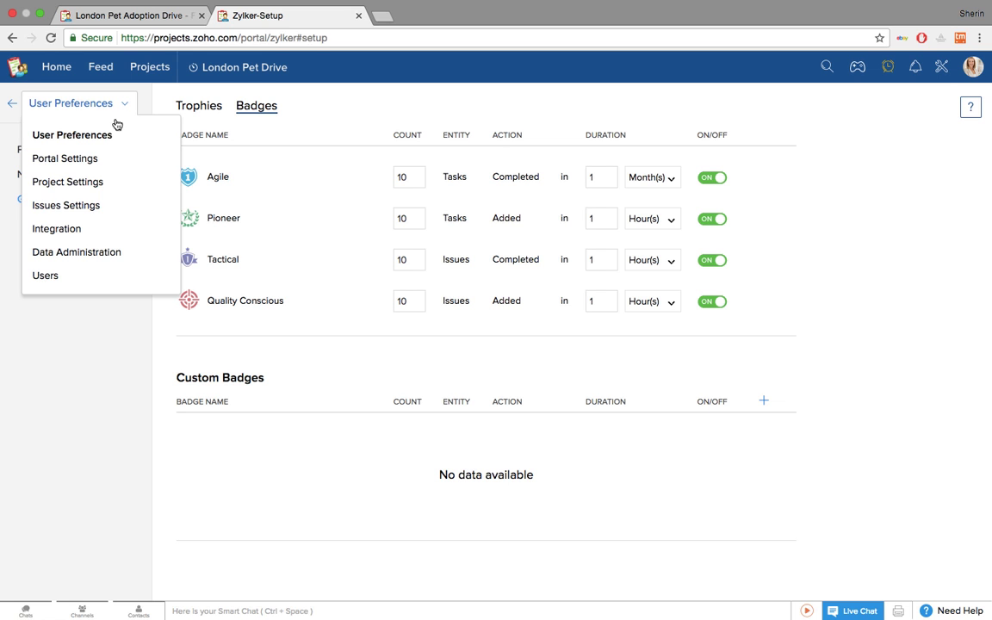
click(73, 229)
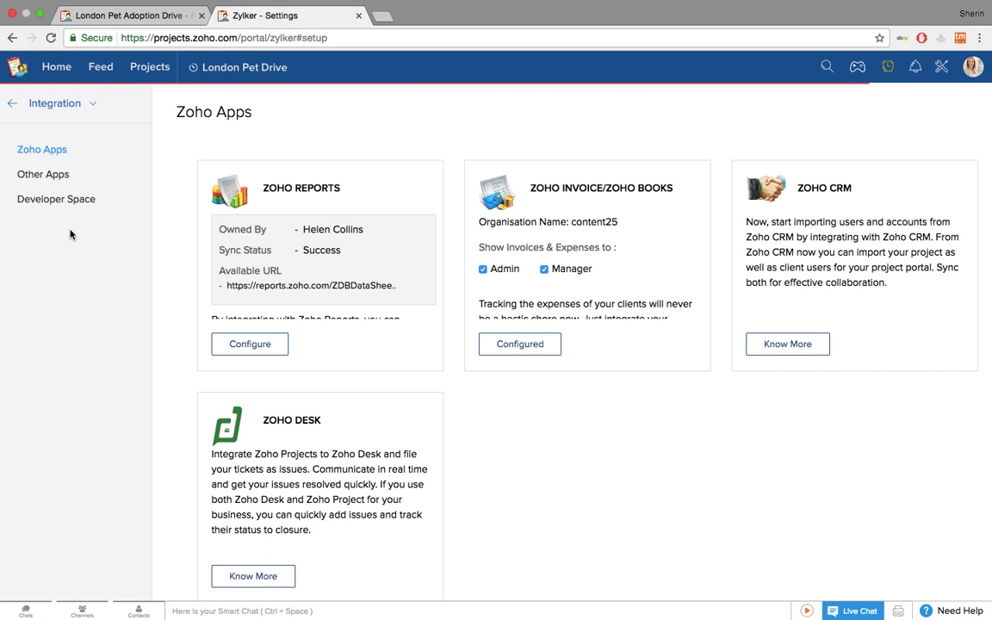
scroll(405, 433, down, 1)
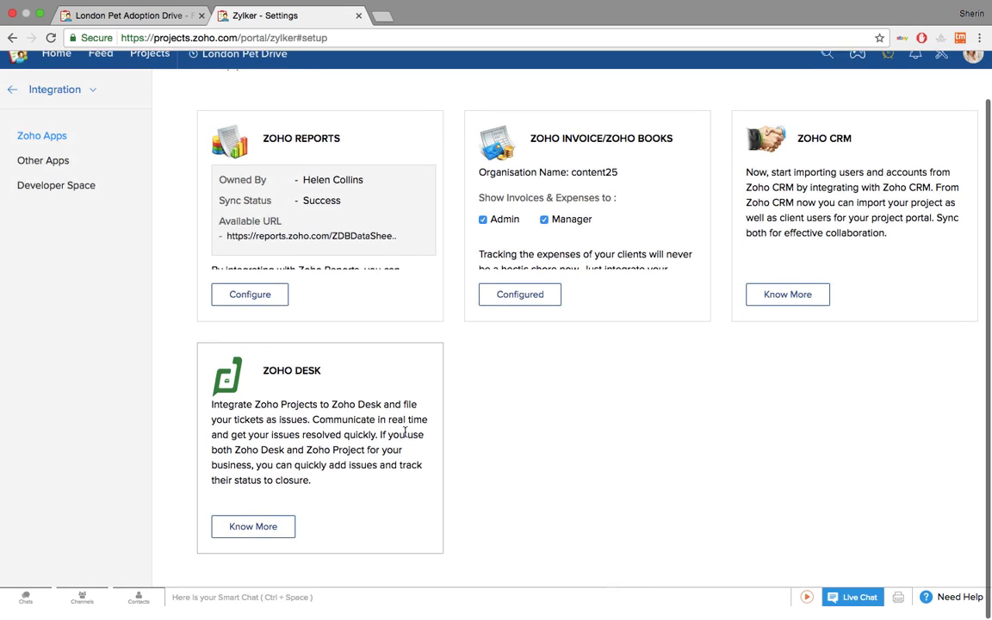
scroll(405, 433, up, 1)
click(60, 174)
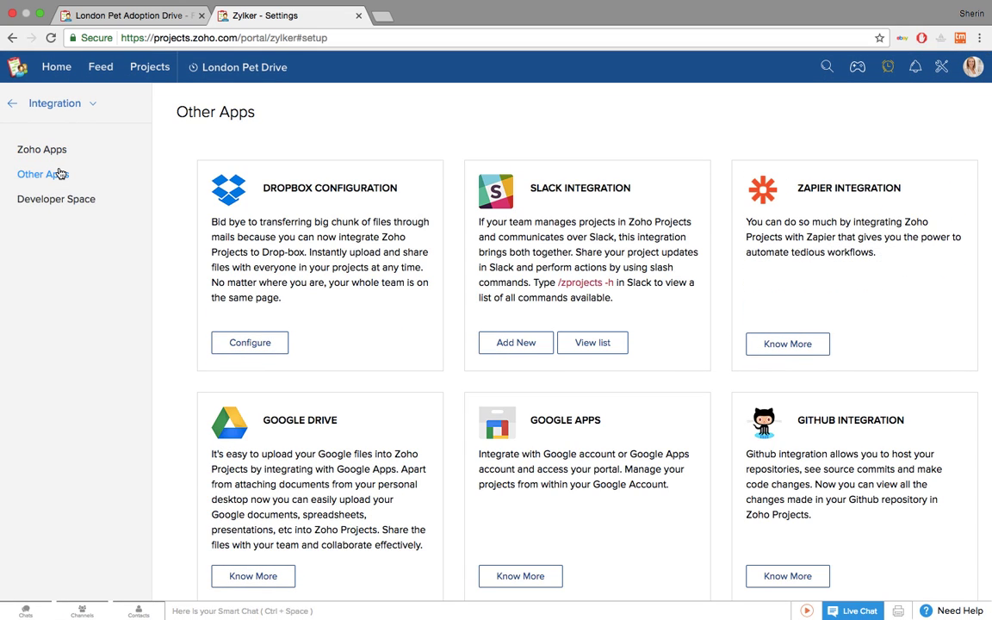
scroll(368, 441, down, 4)
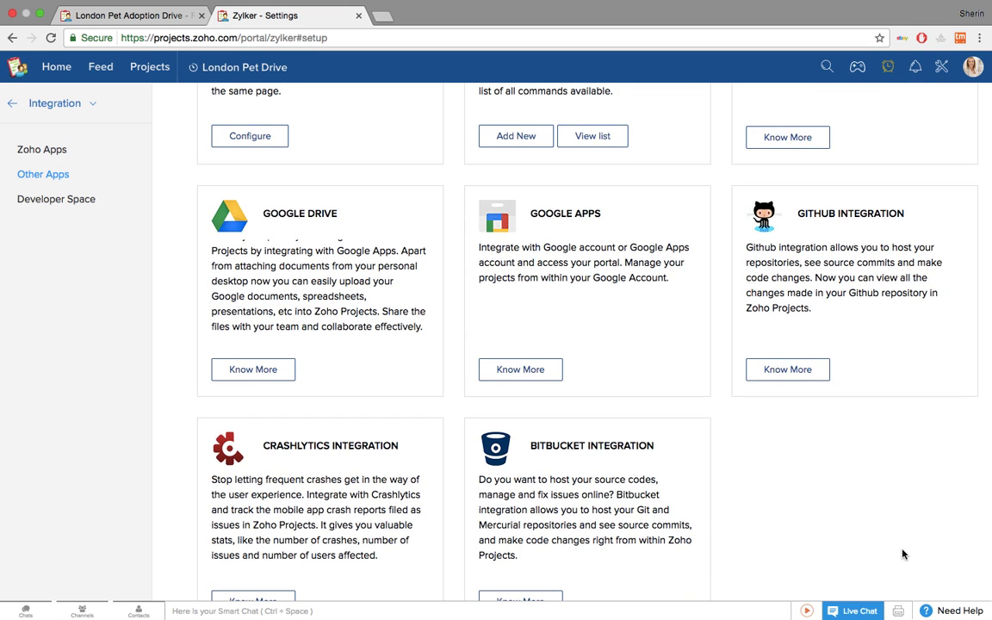
click(961, 611)
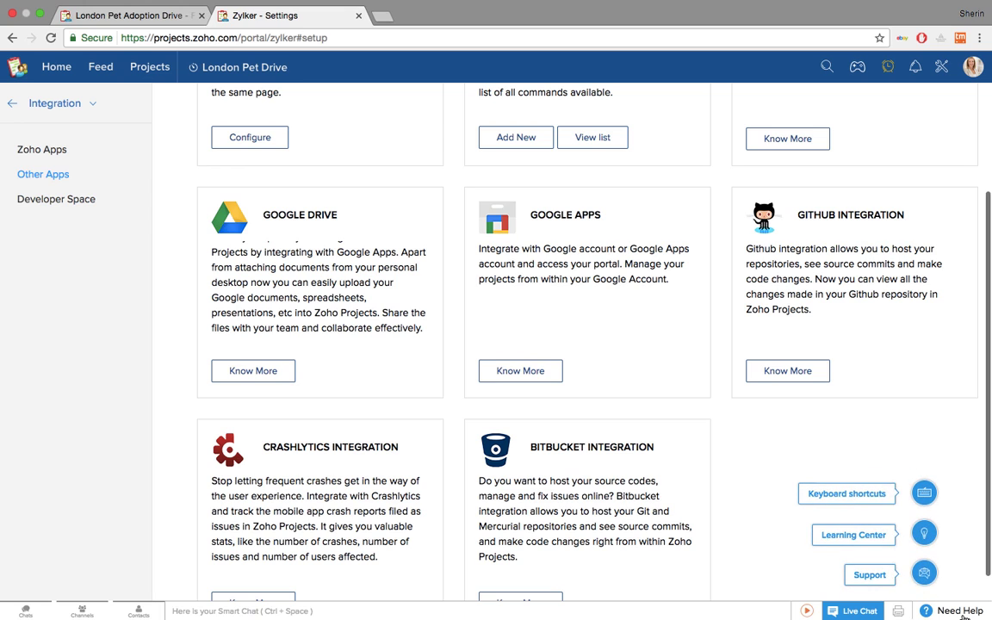